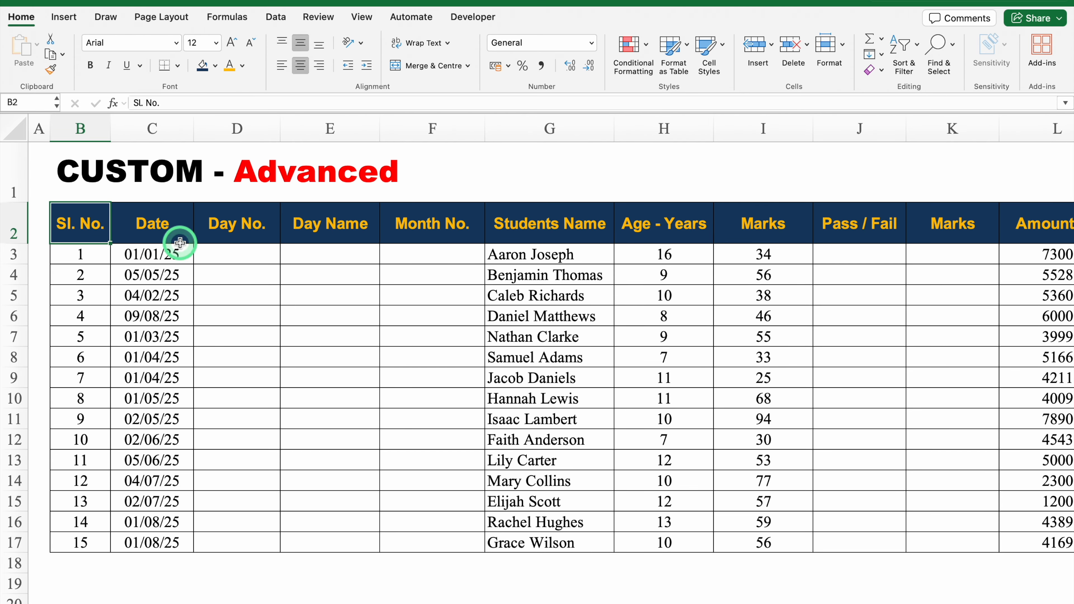
Step: Enter =C3 in the first Day No. cell, D3, and fill the formula down to row 17
left_click(234, 260)
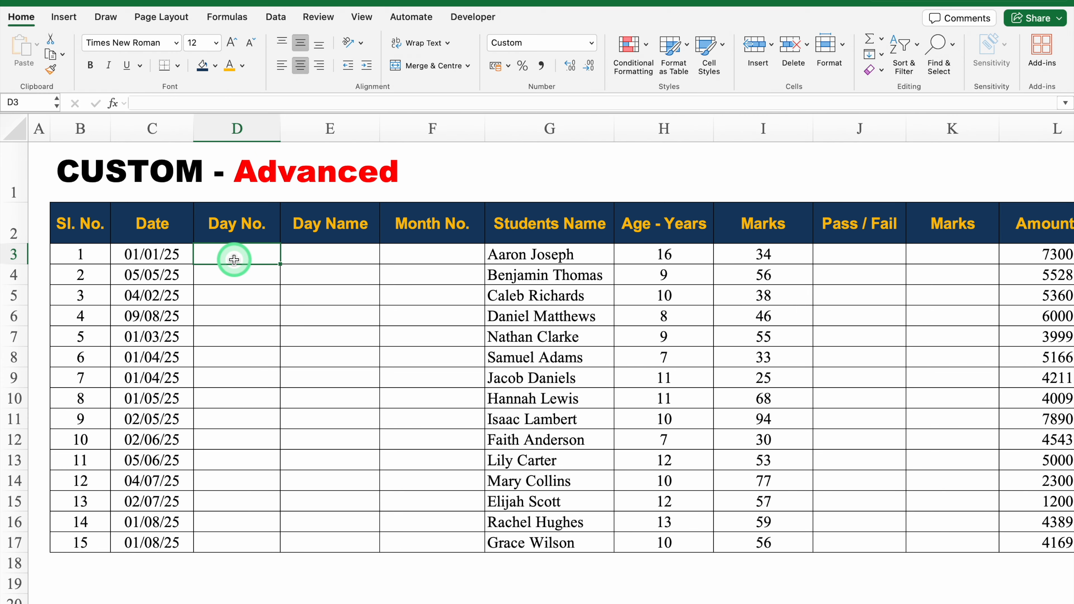
type("=")
left_click(171, 256)
key("Return")
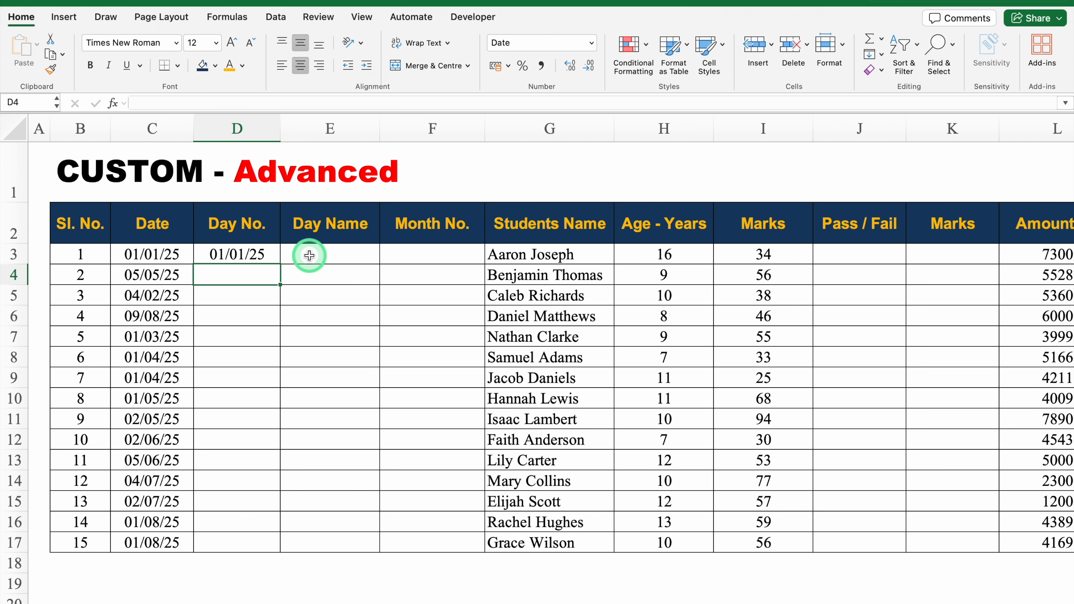
left_click(254, 254)
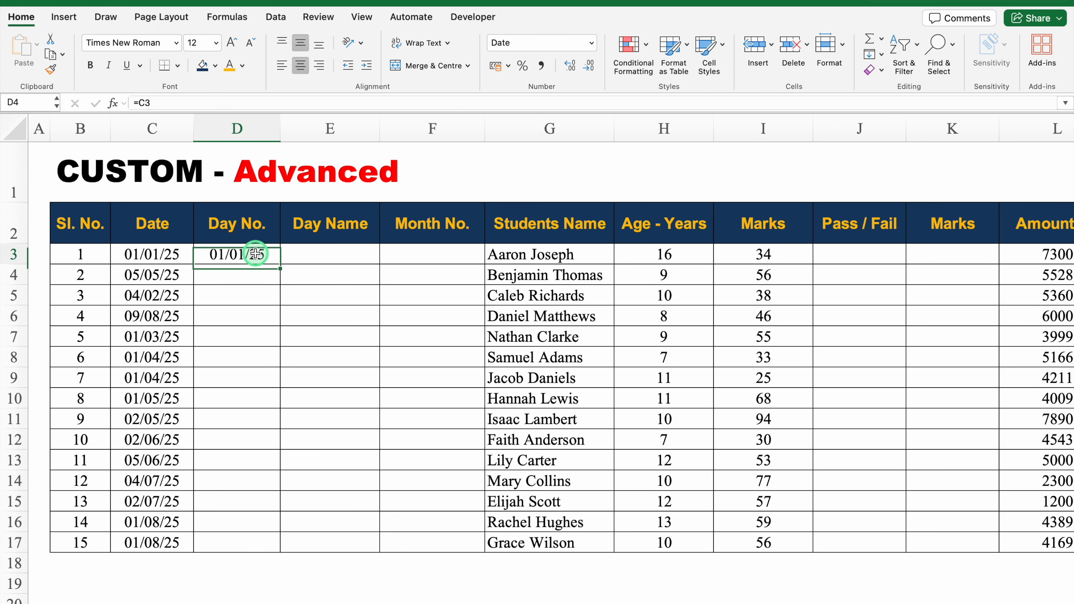
double_click(284, 264)
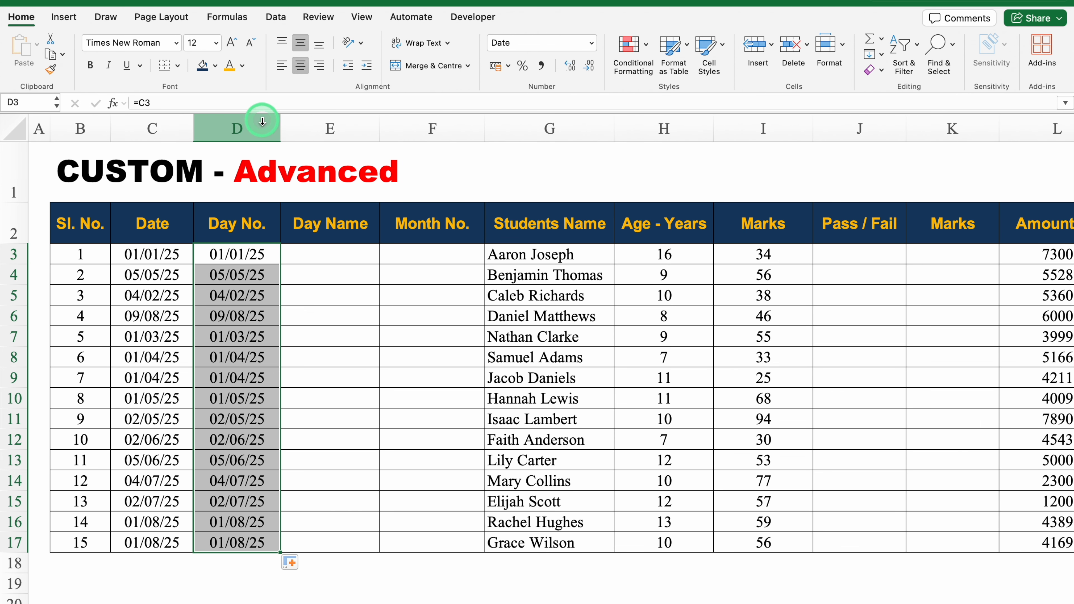
Step: Apply the custom number format dd to the whole Day No. column
left_click(253, 119)
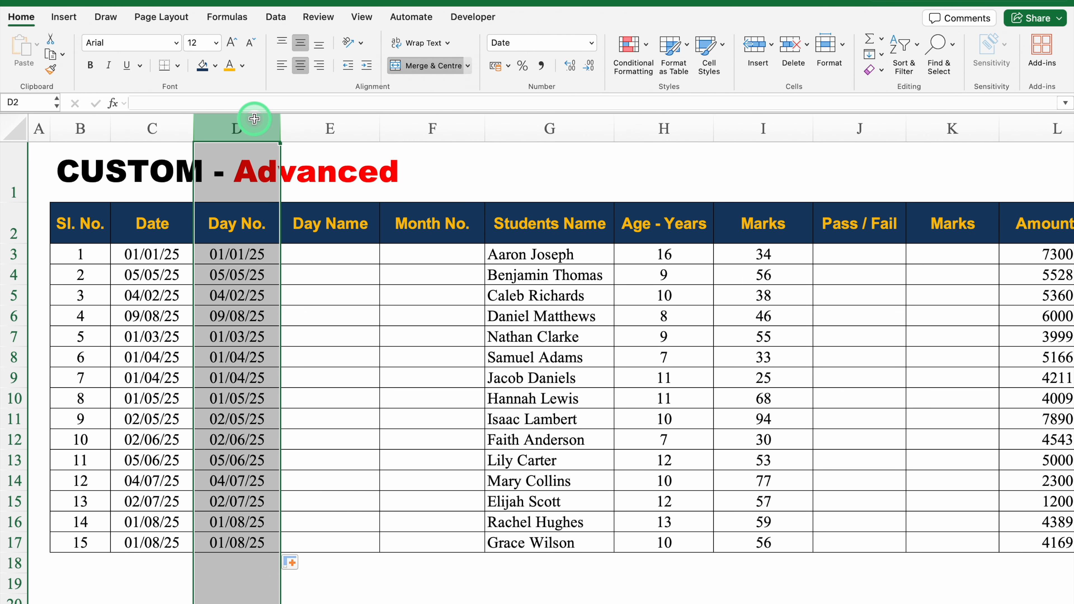
key("super+1")
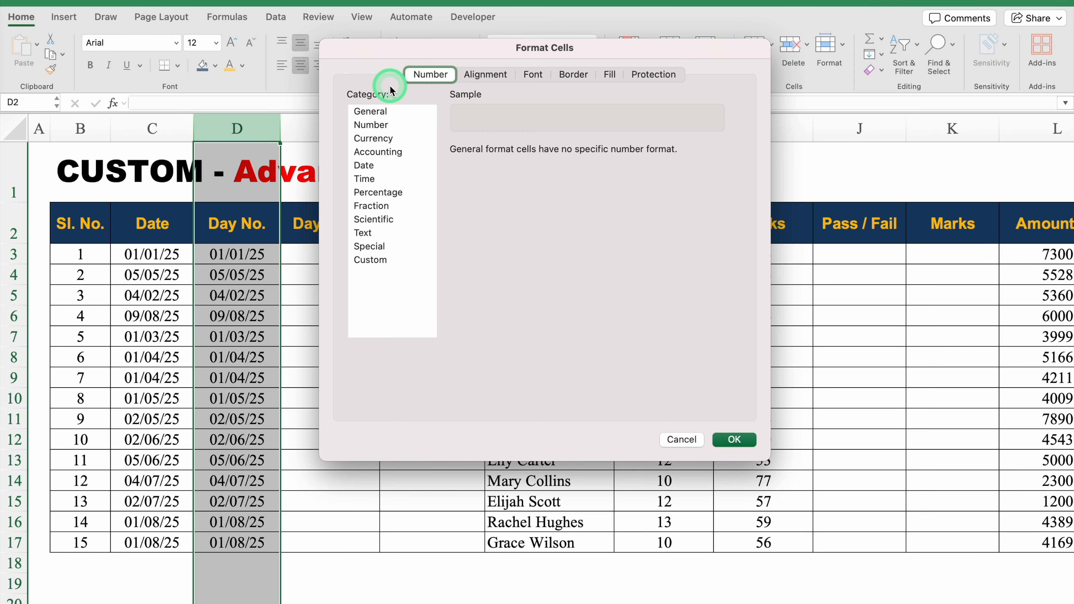
left_click(384, 261)
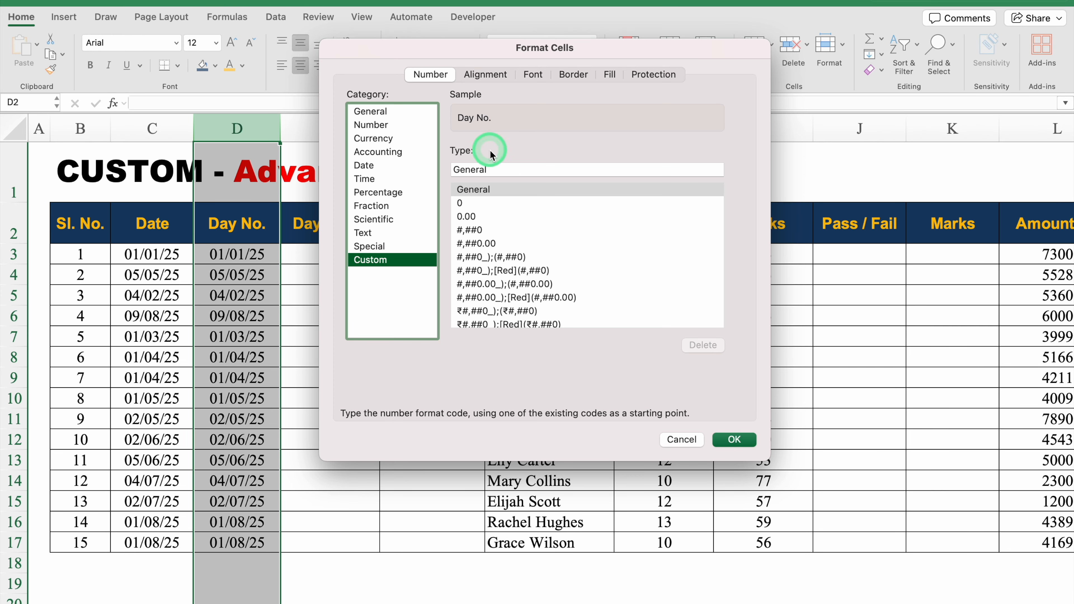
double_click(457, 169)
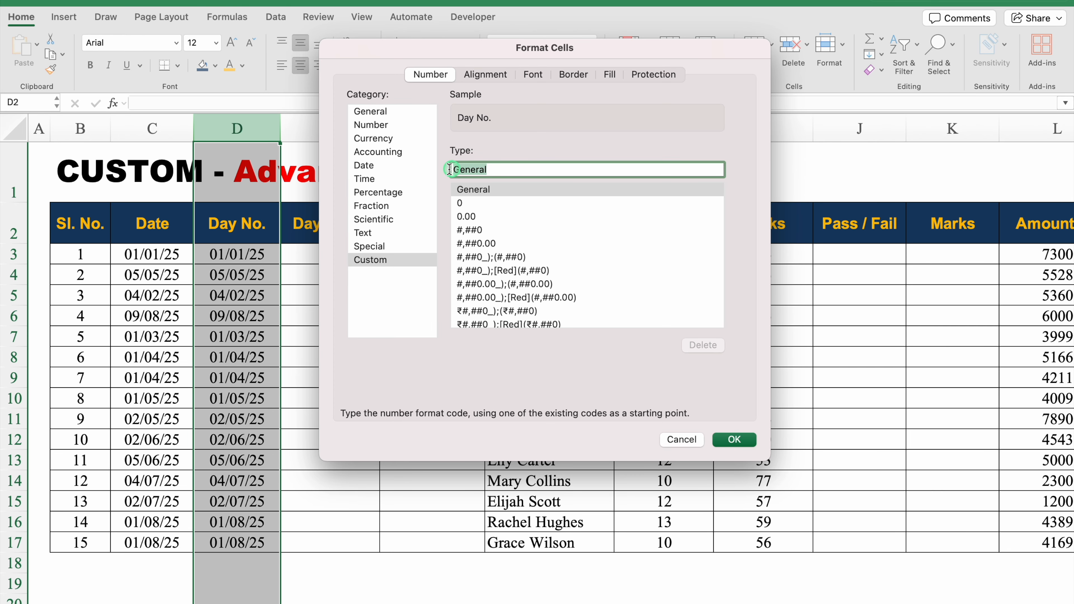
key("BackSpace")
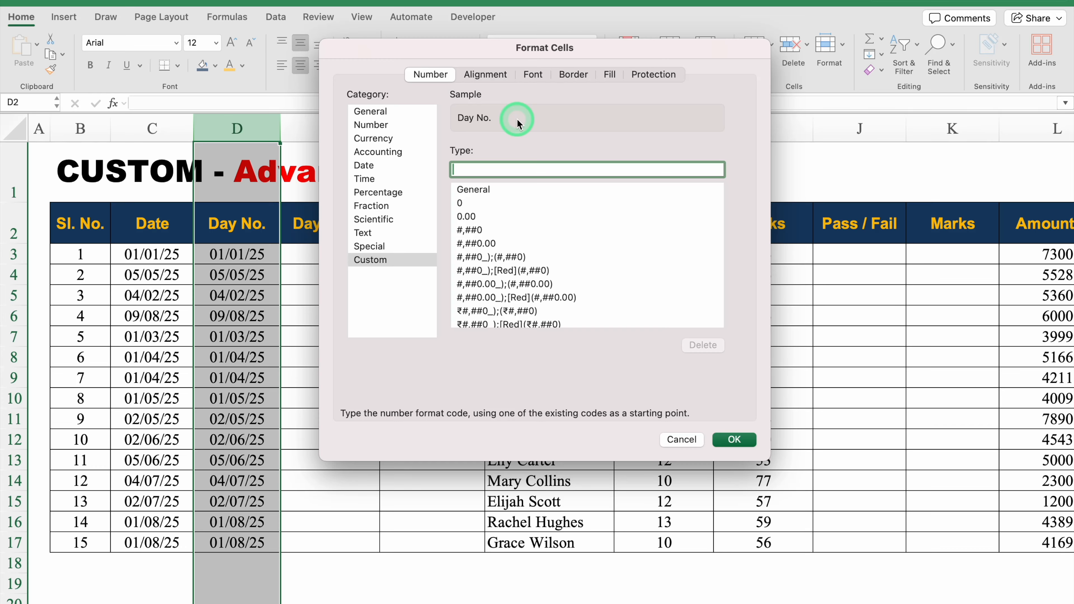
type("dd")
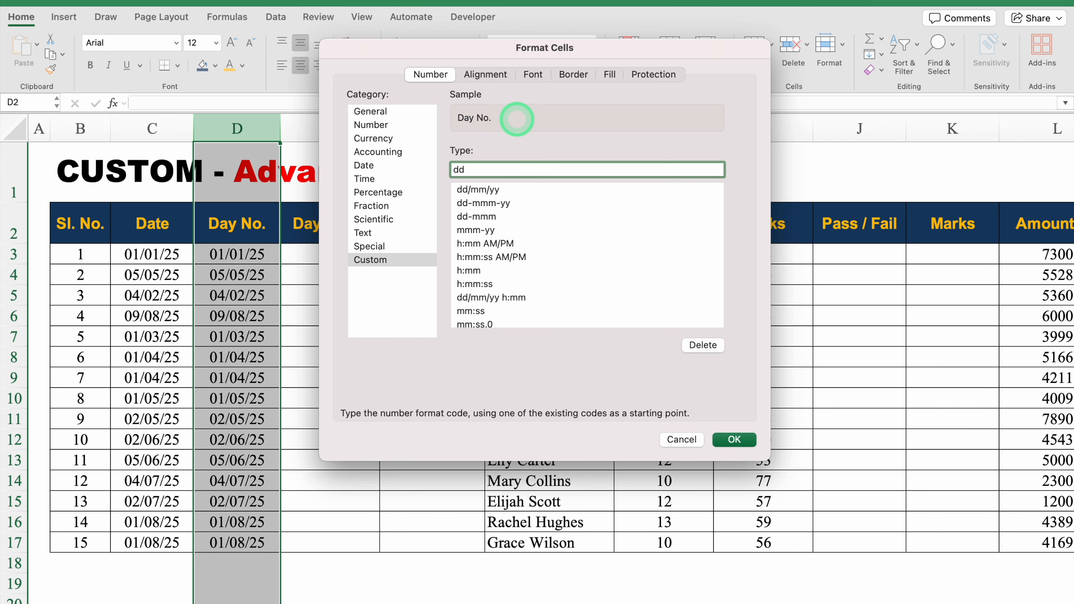
left_click(739, 444)
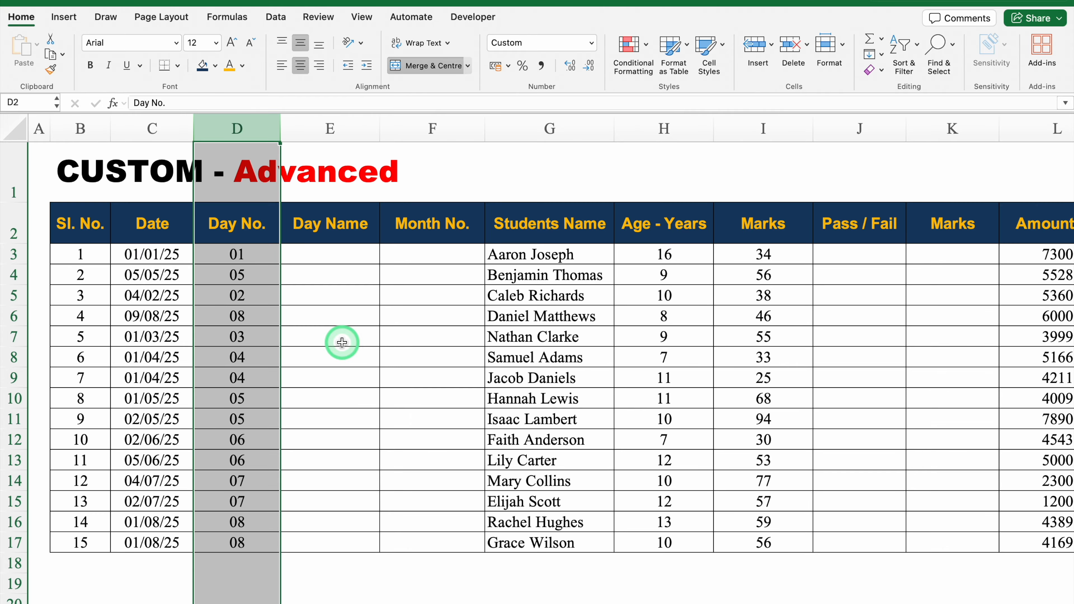
Step: Change the Day No. column's custom number format to "Day" dd
key("super+1")
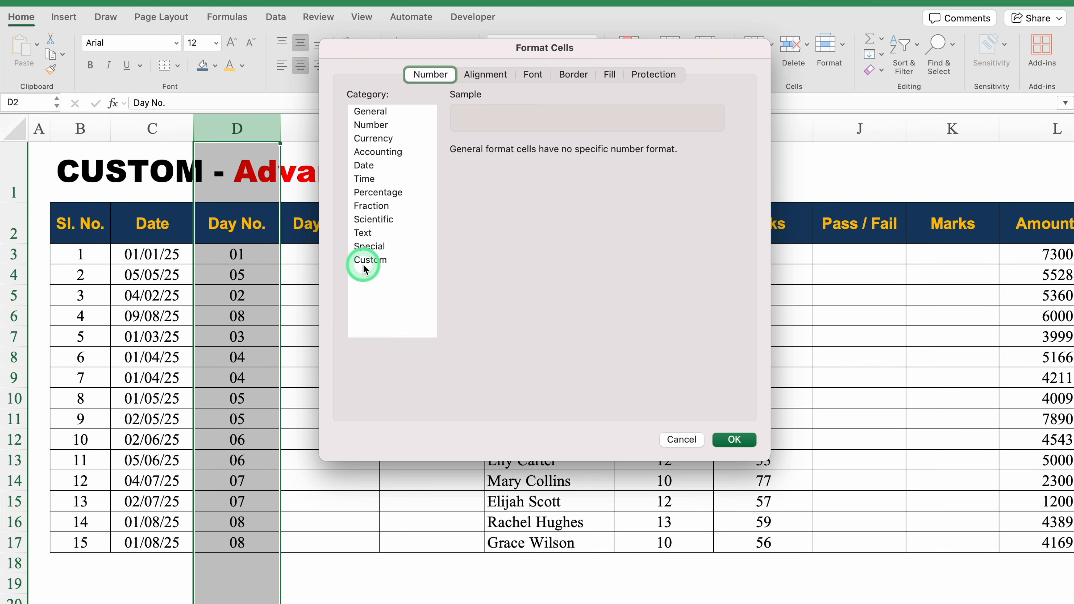
left_click(365, 260)
double_click(451, 170)
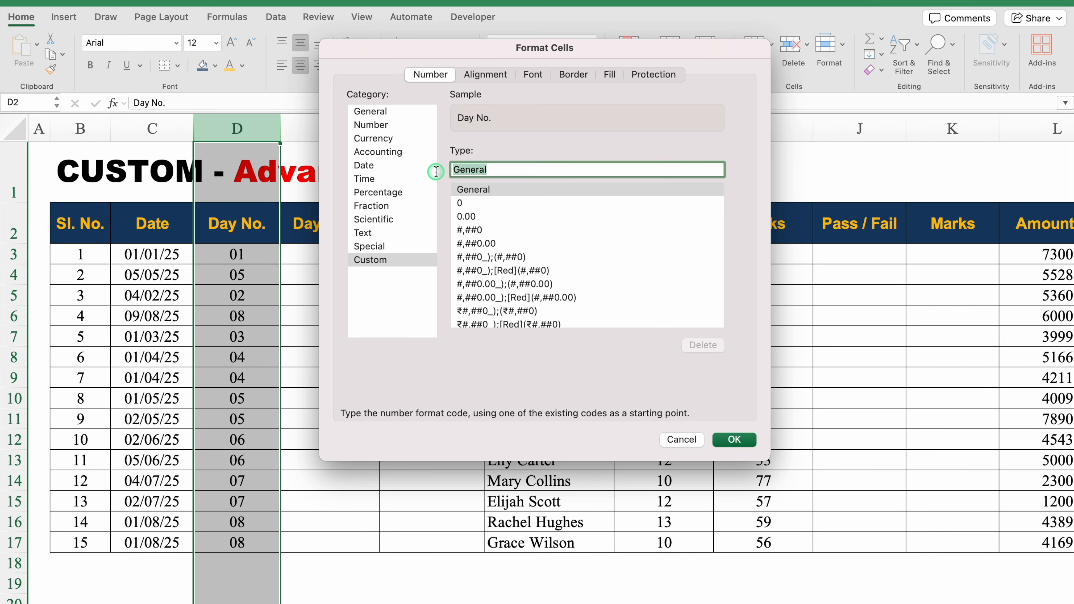
key("BackSpace")
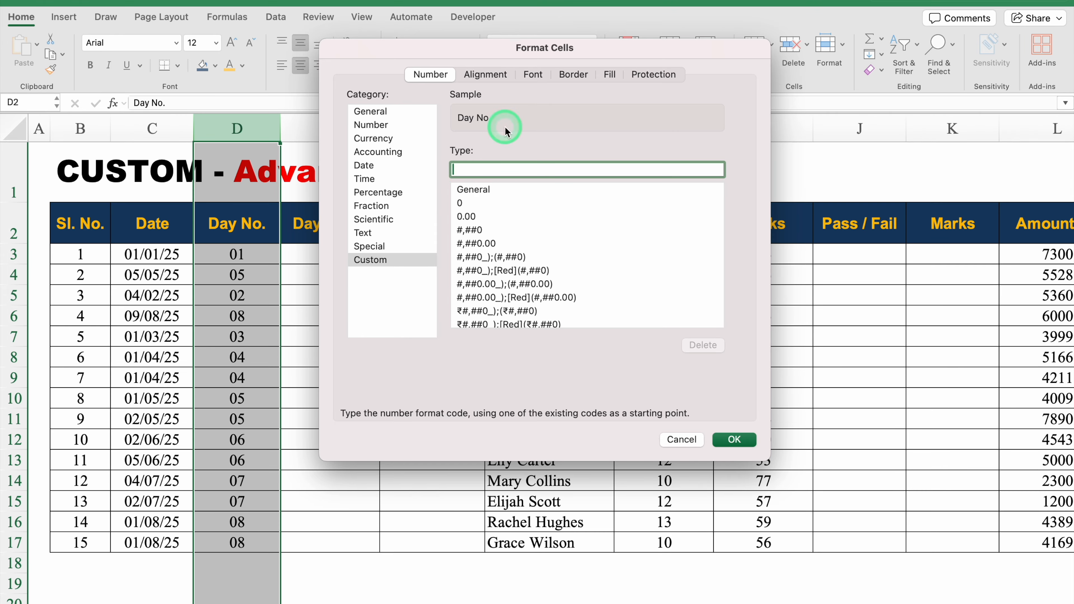
type("\"D")
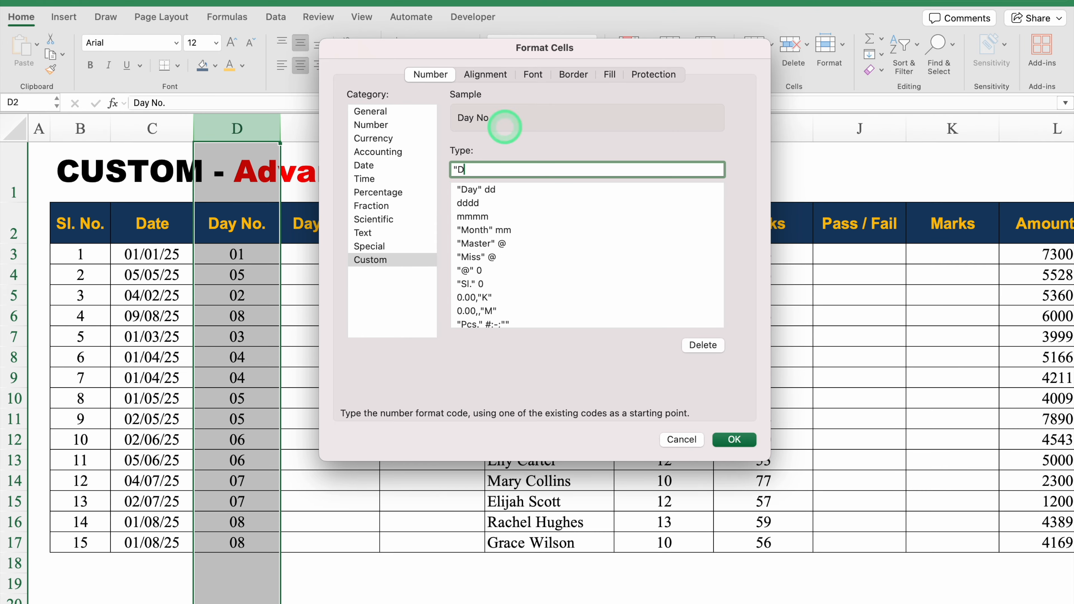
type("ay\" dd")
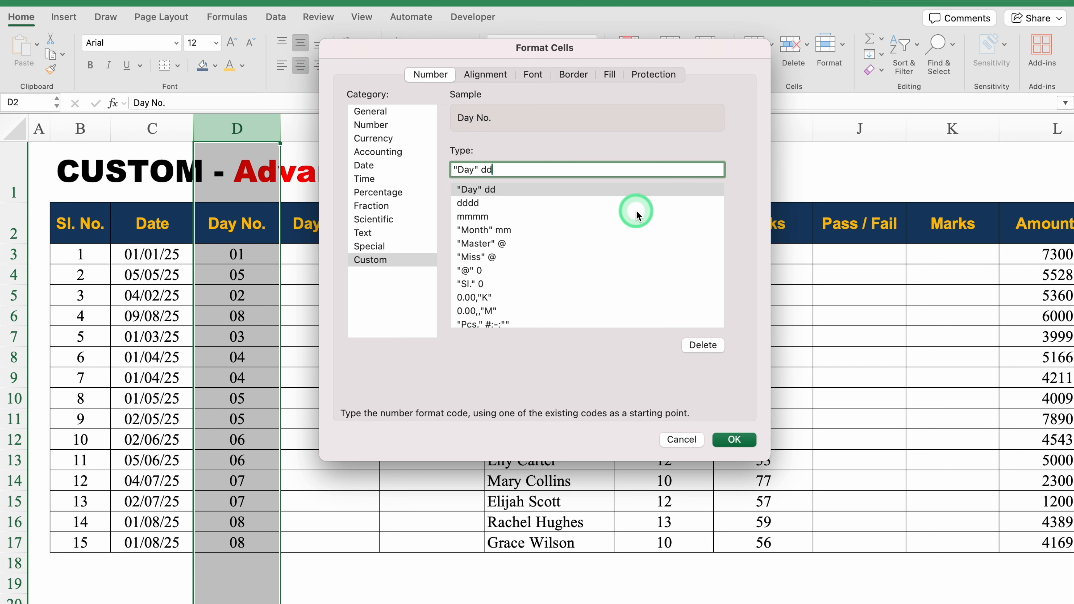
left_click(731, 443)
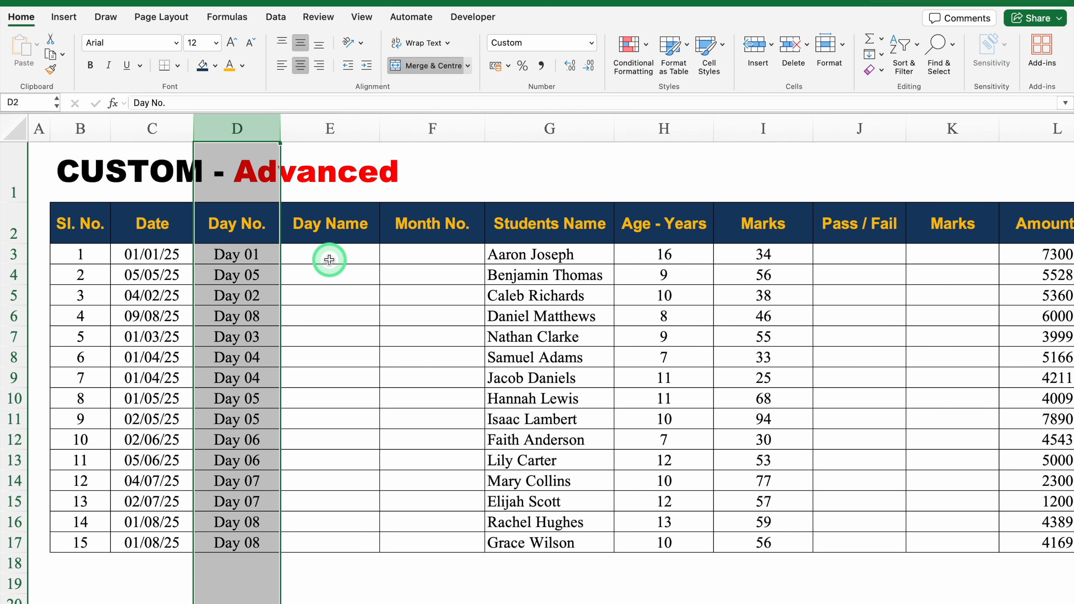
Step: Enter =C3 in the first Day Name cell, E3, and fill the formula down to row 17
left_click(330, 260)
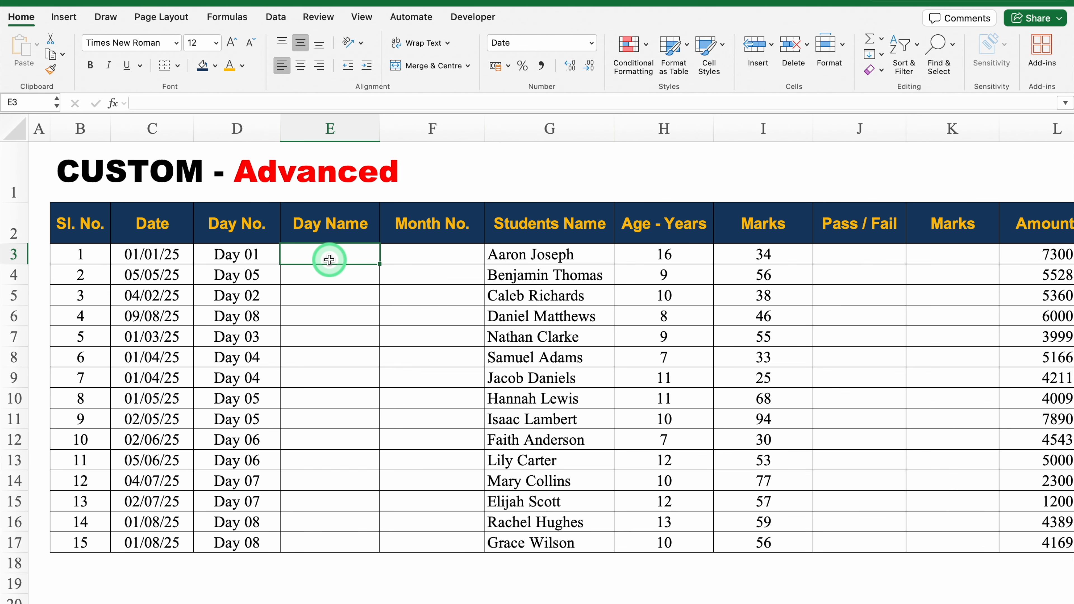
type("=")
left_click(165, 251)
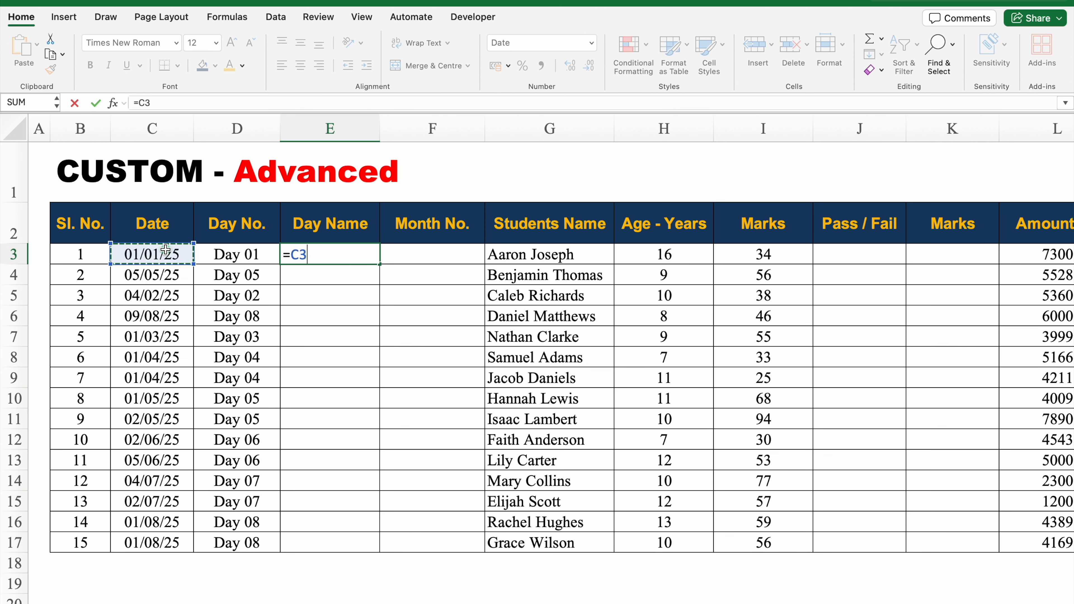
key("Return")
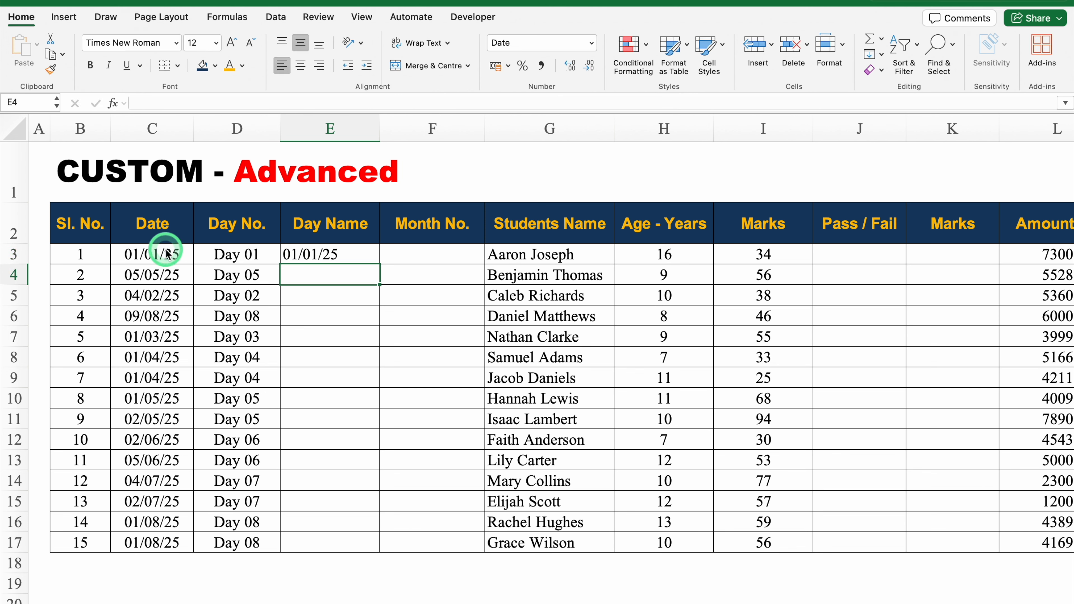
left_click(368, 256)
double_click(380, 264)
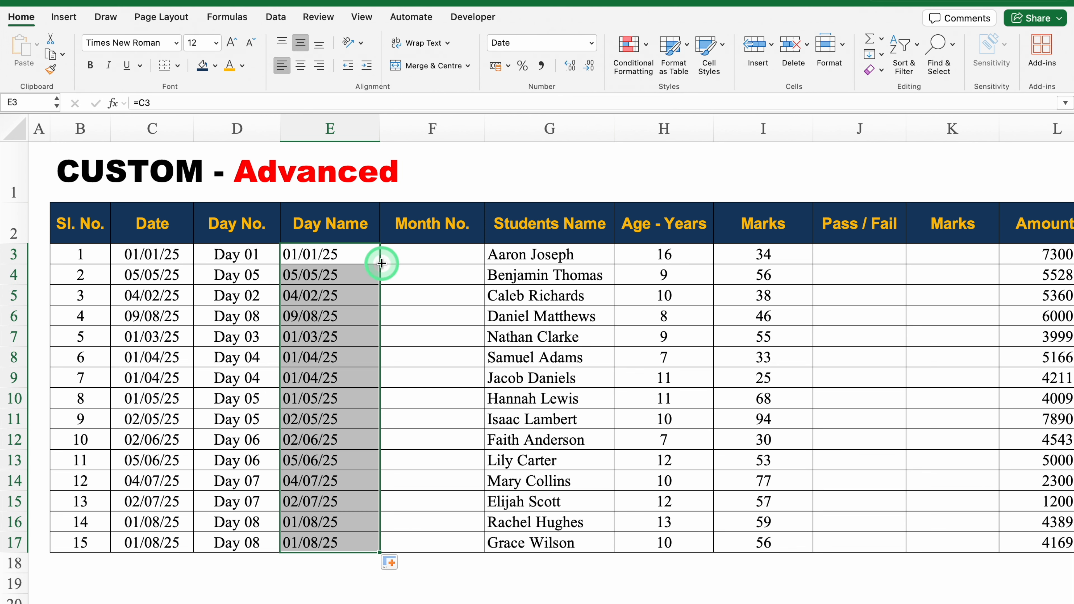
Step: Apply the custom number format ddd to the whole Day Name column for abbreviated weekday names
left_click(324, 127)
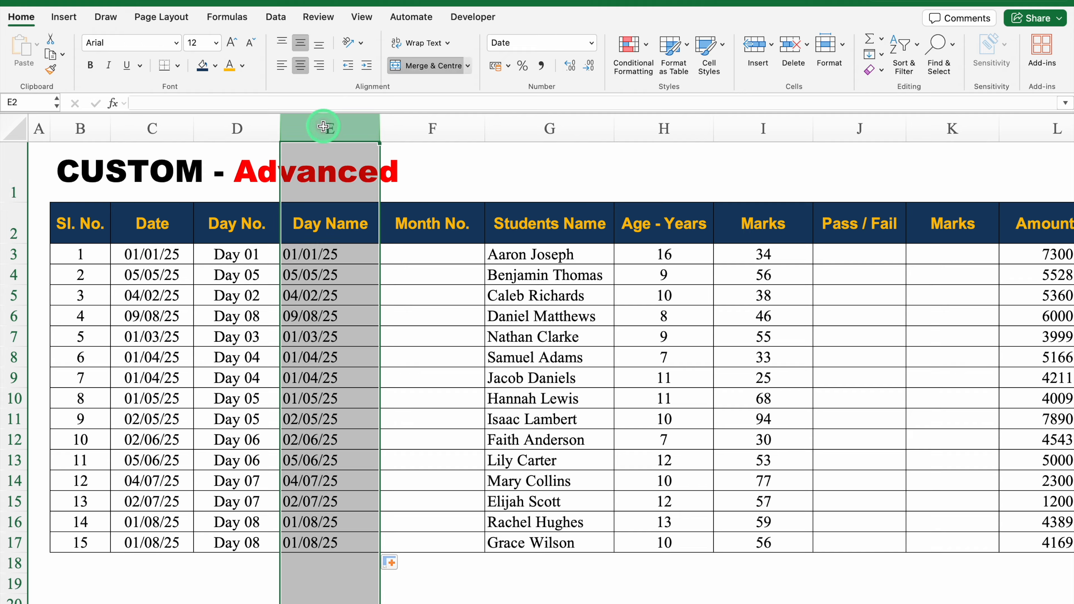
key("super+1")
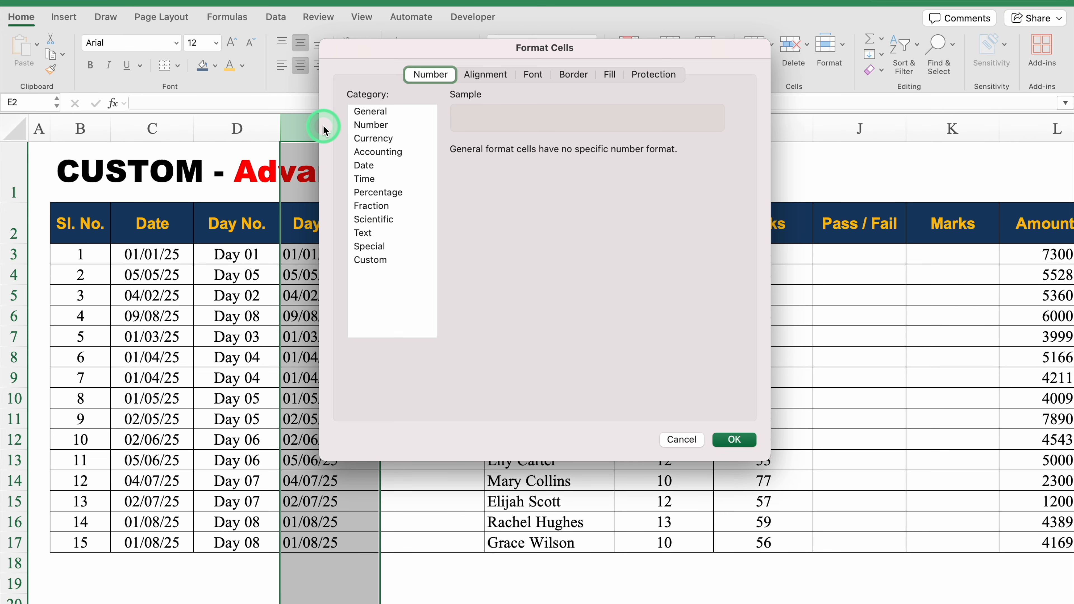
left_click(373, 260)
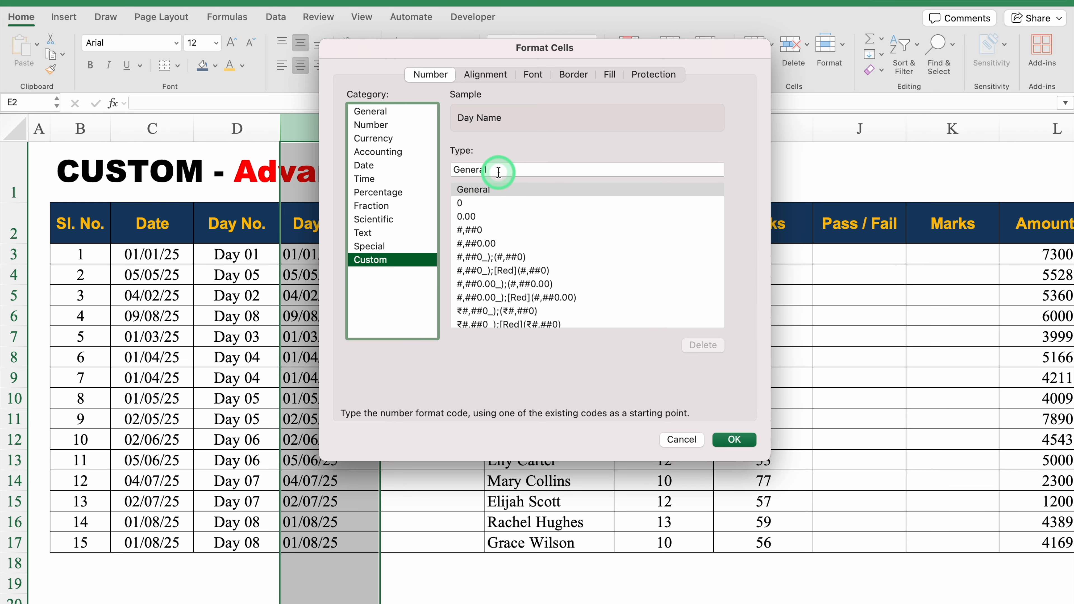
left_click_drag(504, 168, 443, 168)
key("BackSpace")
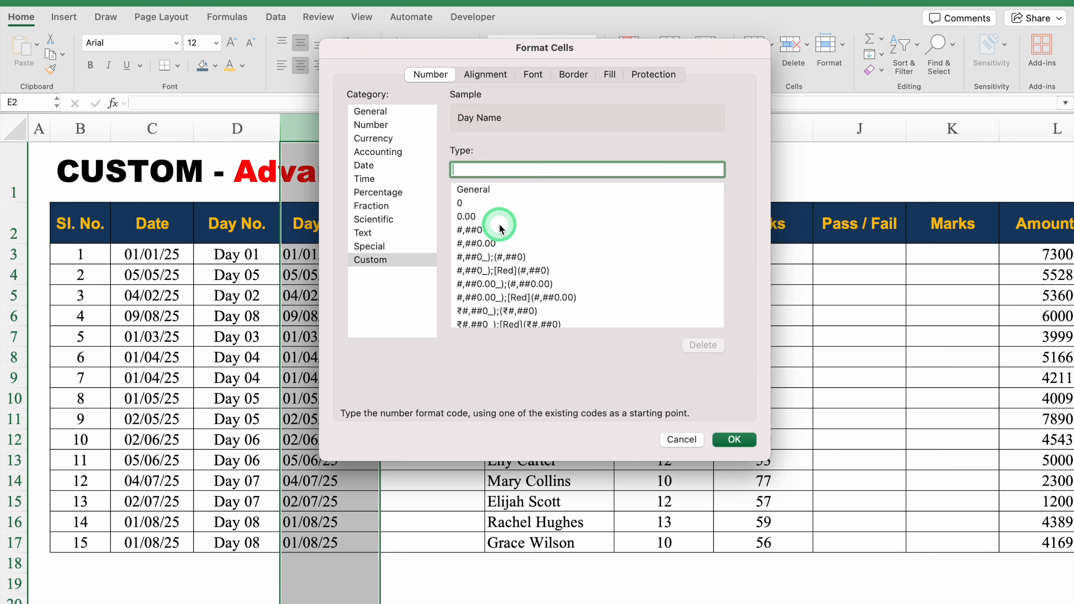
type("ddd")
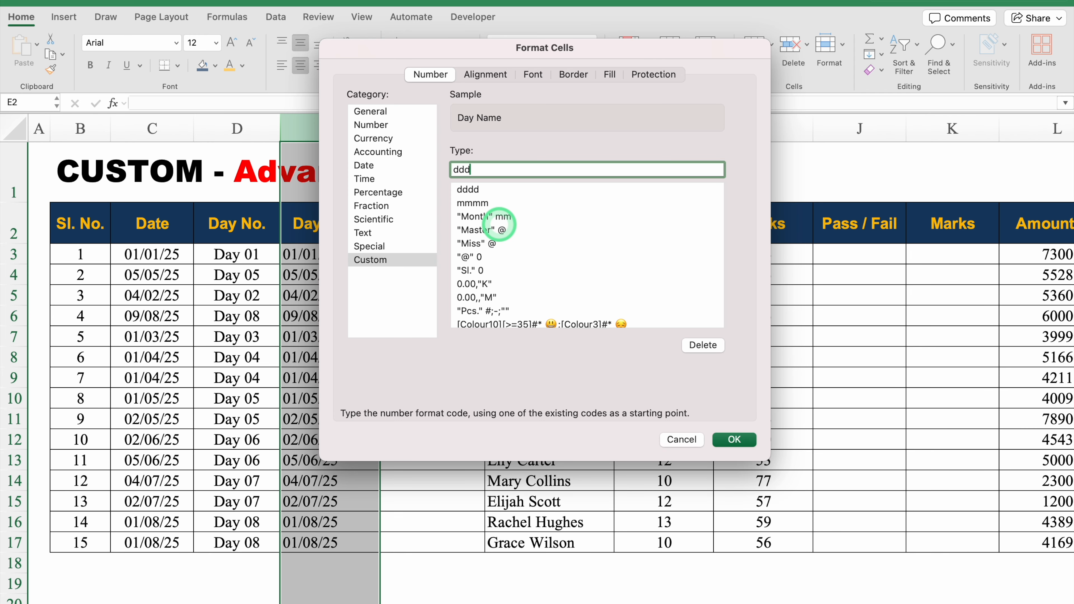
left_click(728, 439)
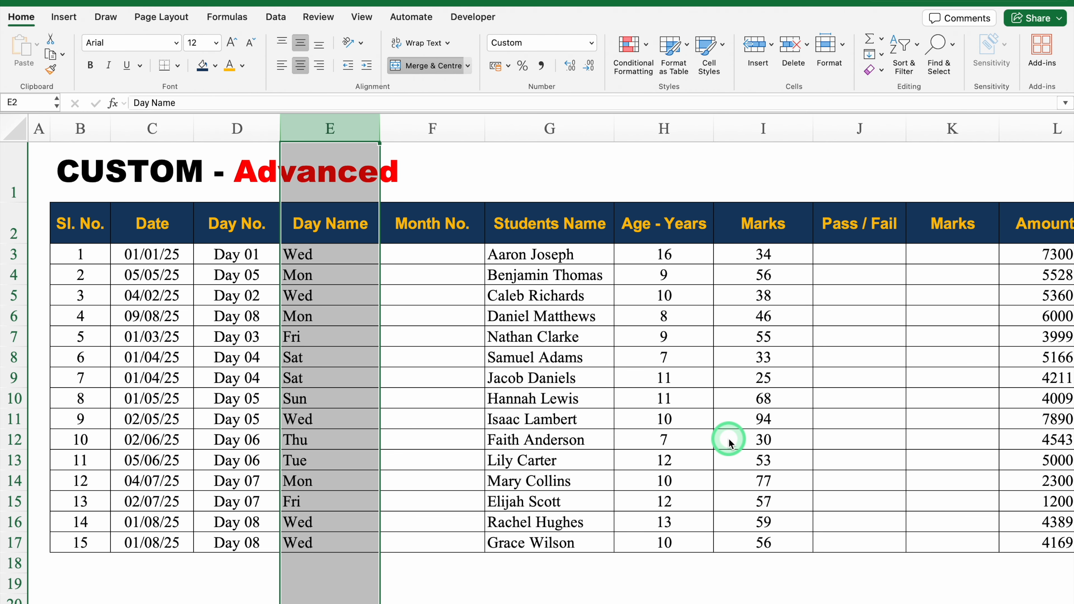
Step: Change the Day Name column's custom number format to dddd for full weekday names
key("super+1")
left_click(376, 259)
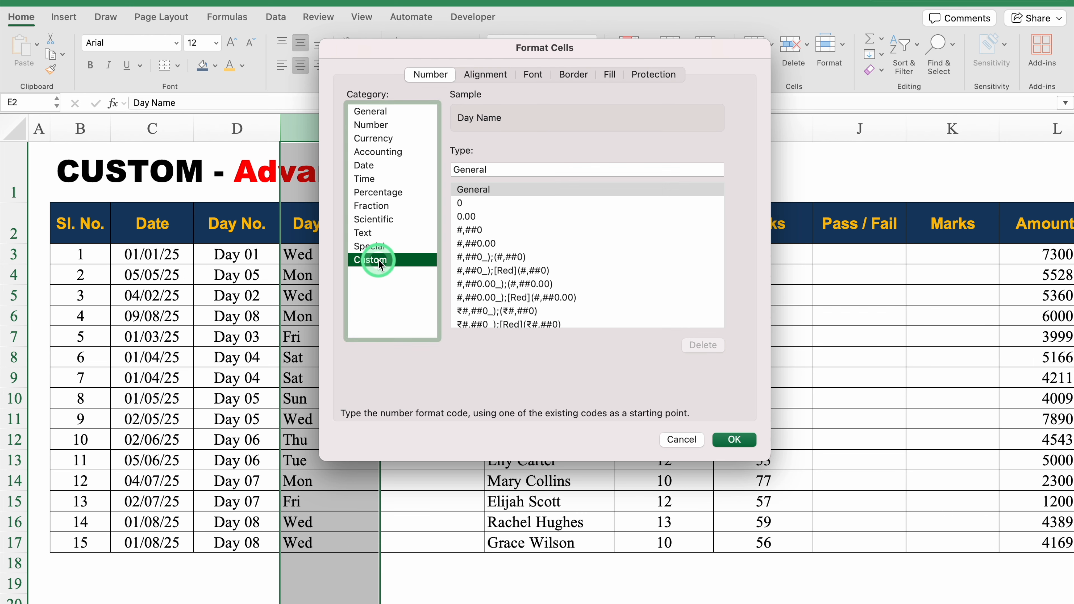
double_click(502, 169)
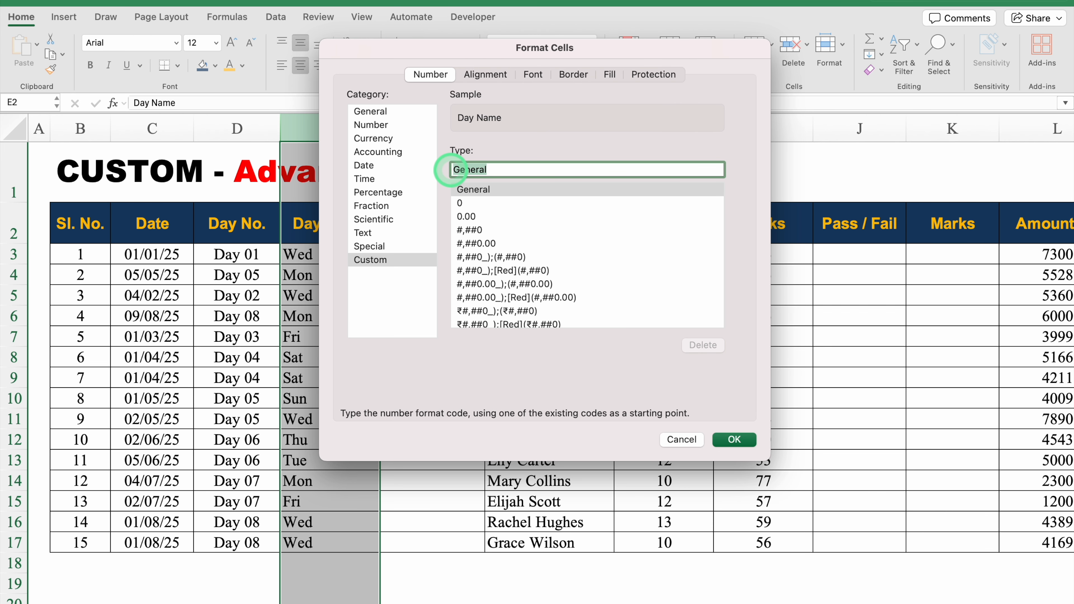
key("BackSpace")
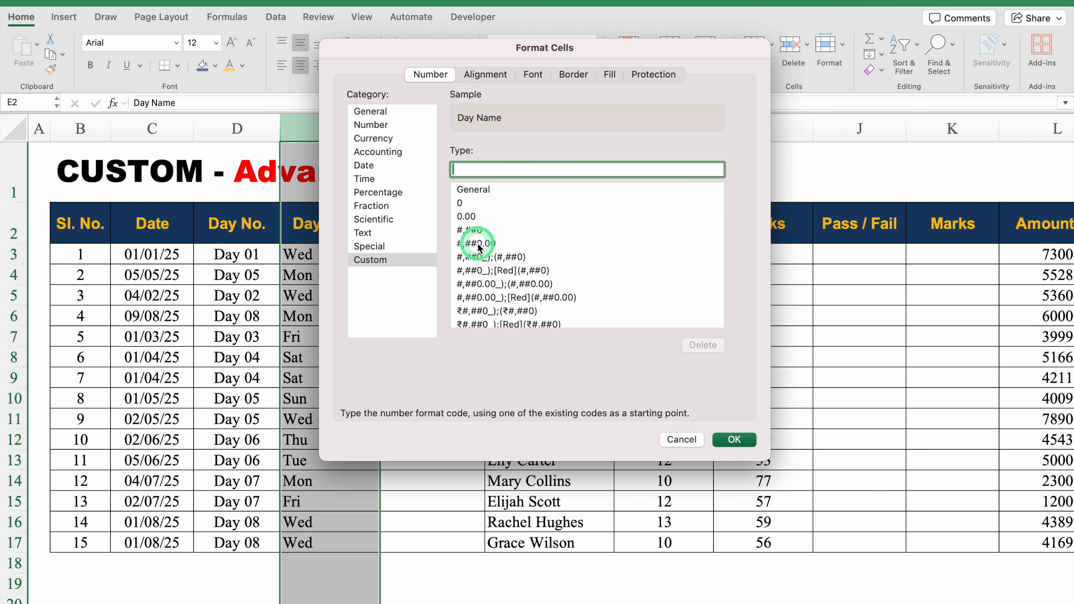
type("dddd")
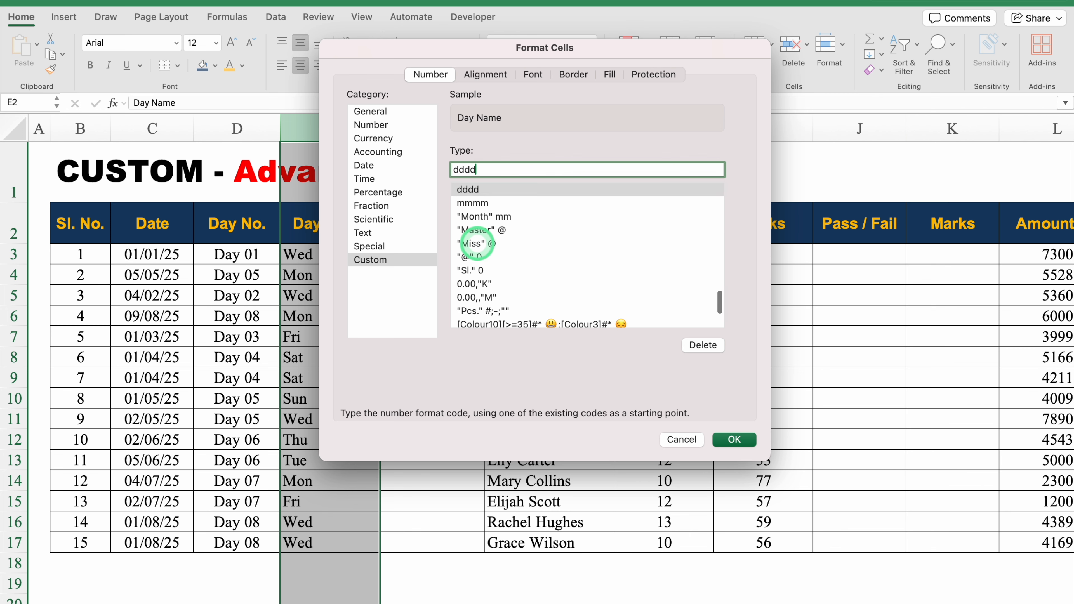
left_click(736, 442)
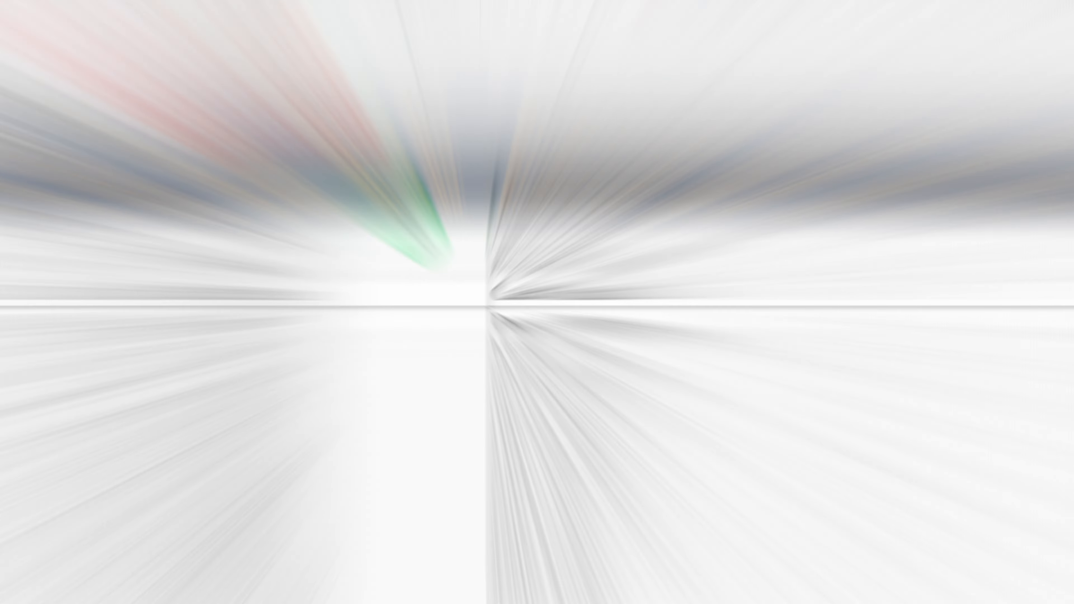
Step: Enter =C3 in the first Month No. cell, F3, to reference the date
left_click(439, 257)
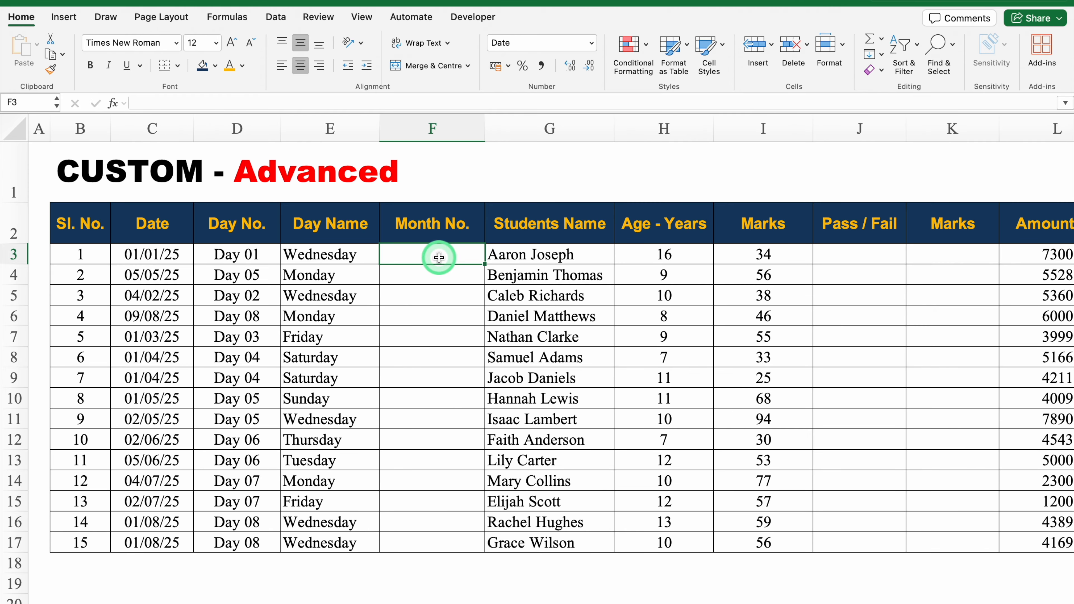
type("=")
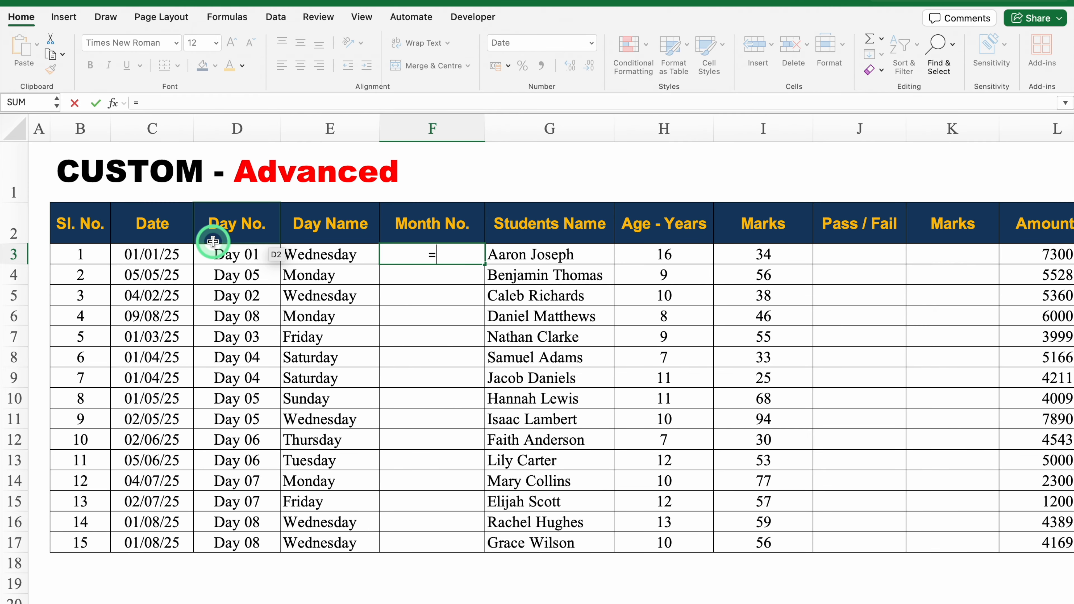
left_click(161, 254)
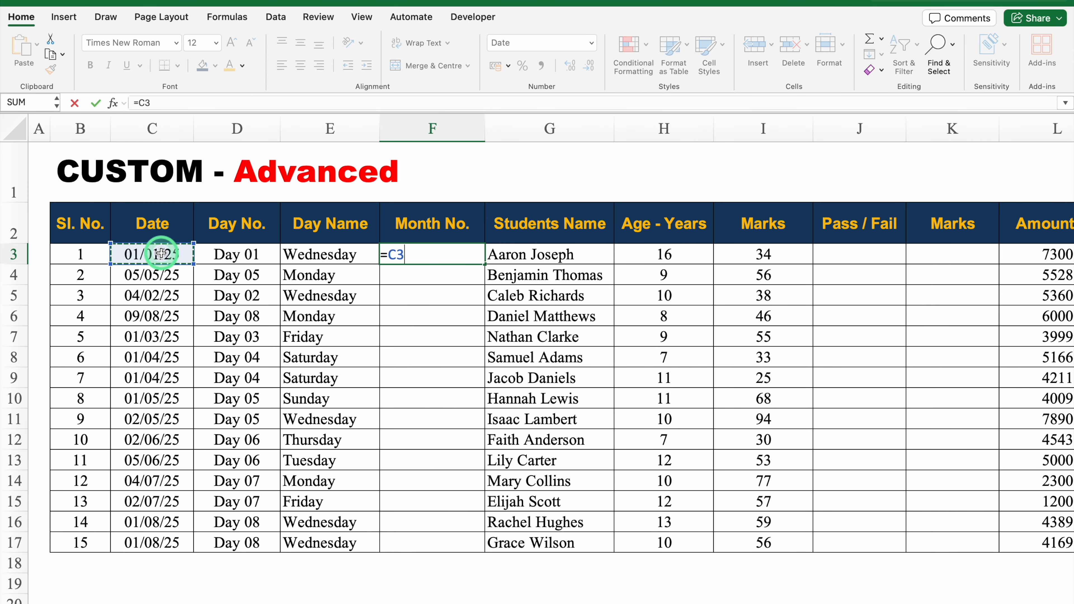
key("Return")
key("Up")
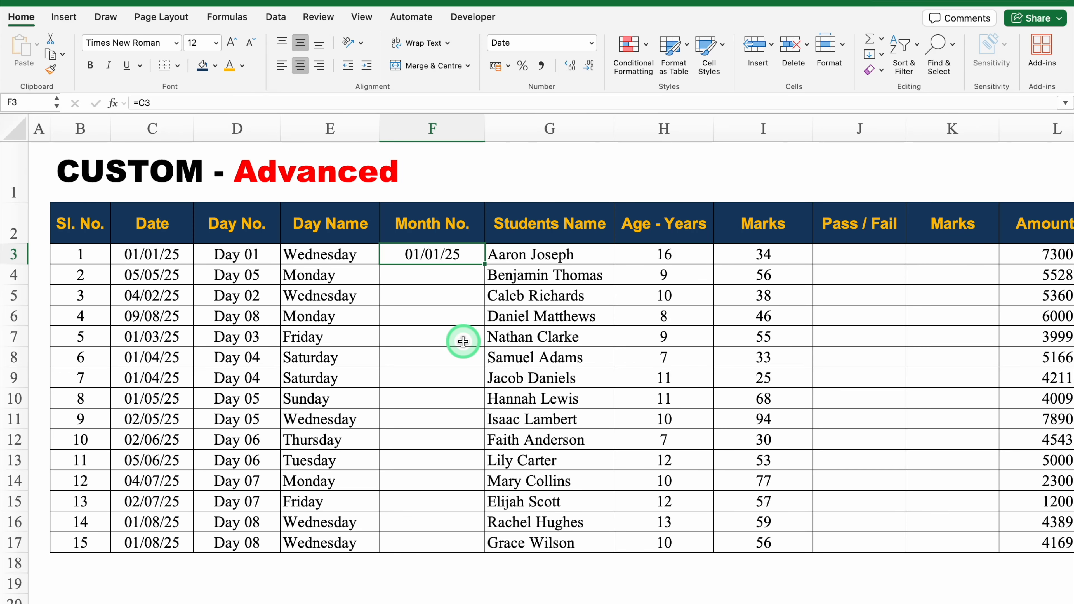
Step: Replace the content of the first Month No. cell, F3, with the date 1/1/2026
key("Delete")
type("1")
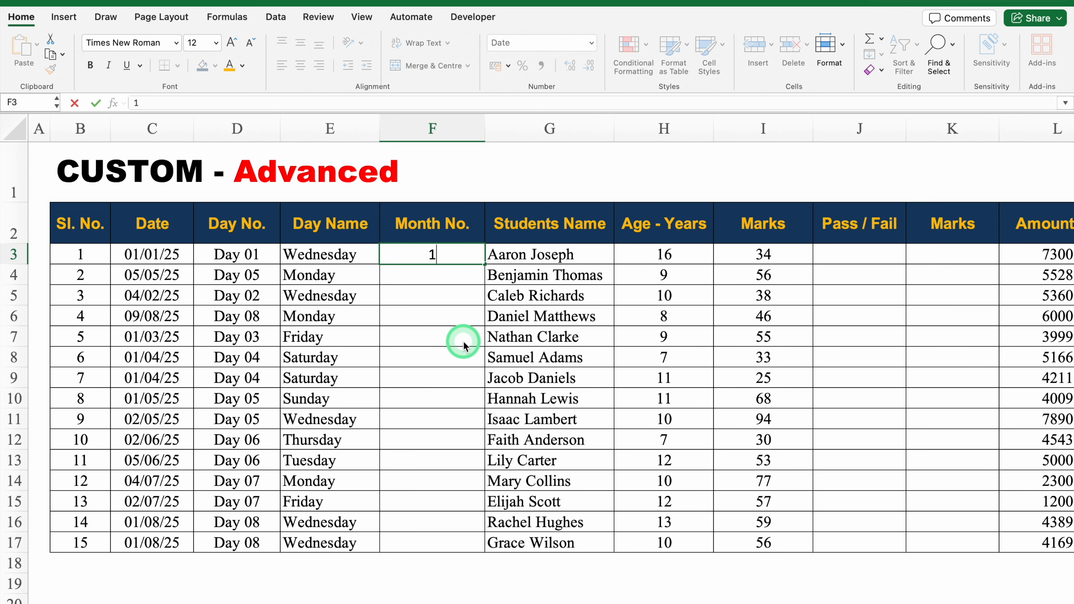
type("/1/2026")
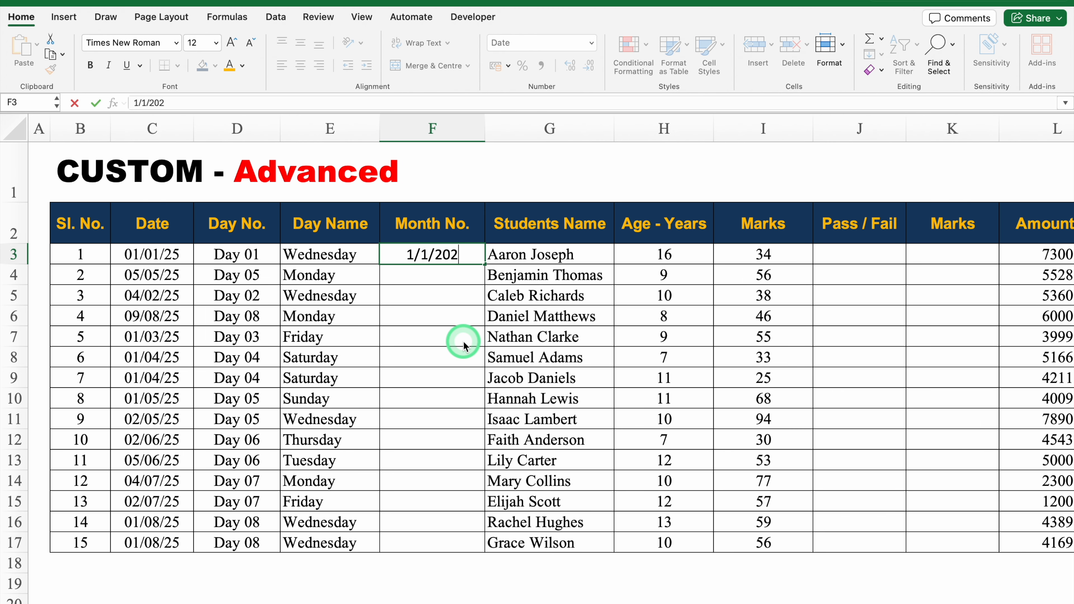
key("Return")
left_click(452, 254)
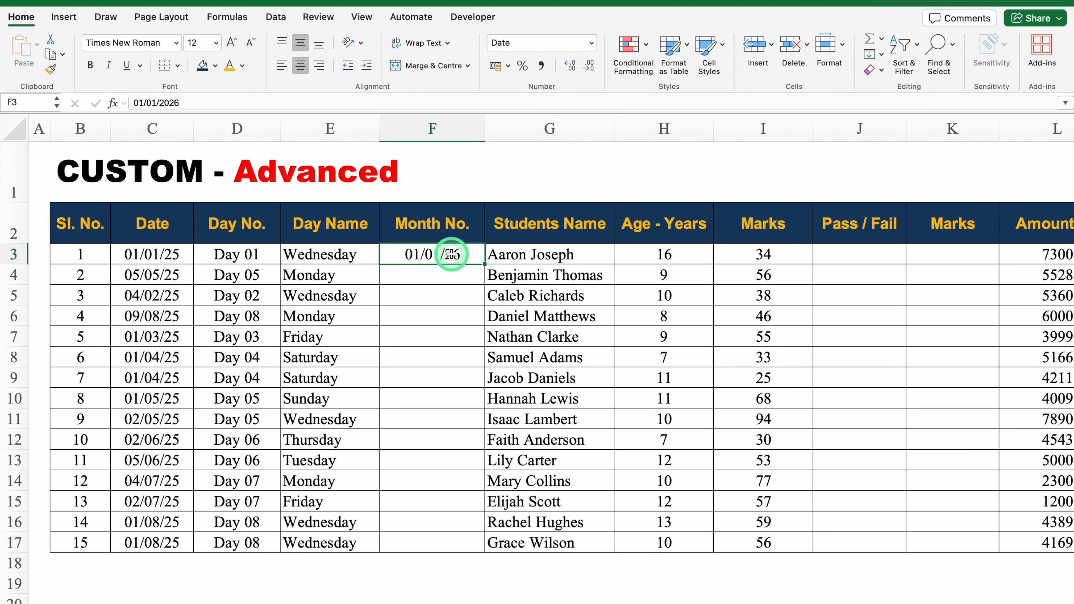
Step: Apply the custom number format "Month" mm to the whole Month No. column
left_click(434, 130)
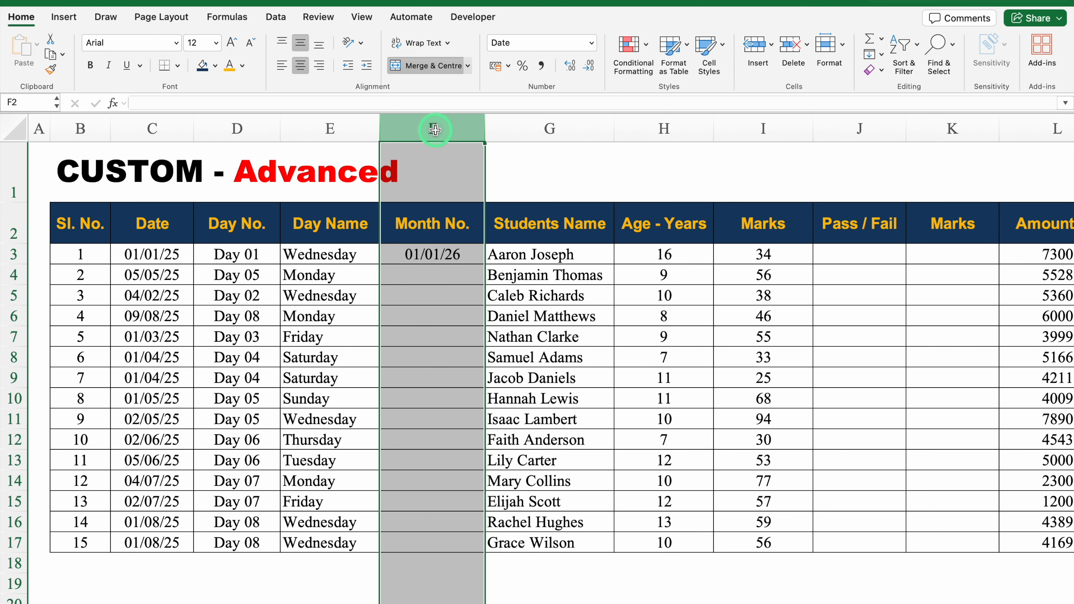
key("super+1")
left_click(369, 260)
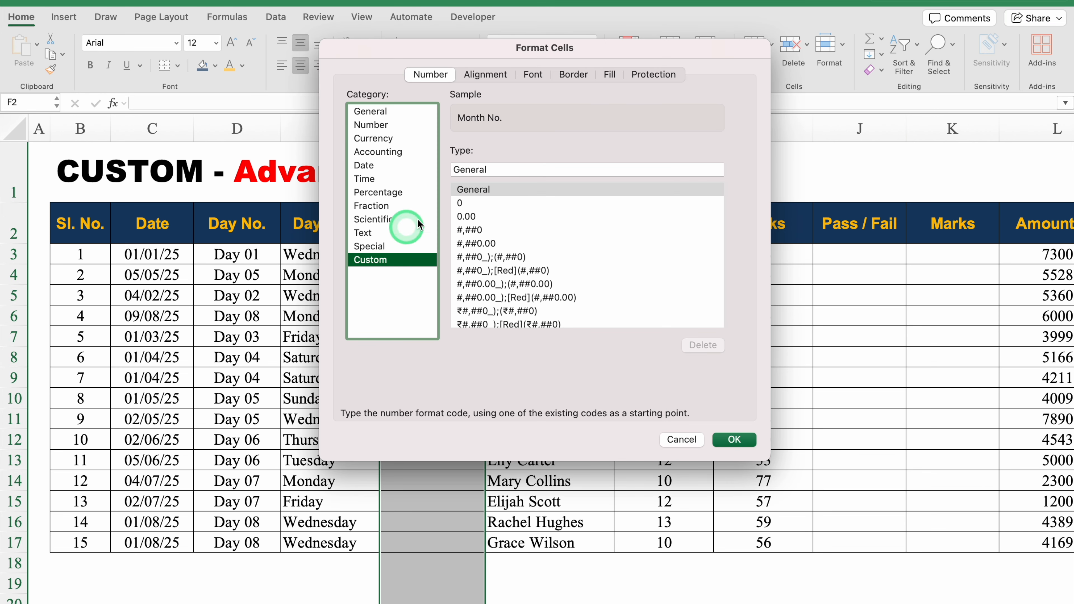
double_click(510, 170)
key("BackSpace")
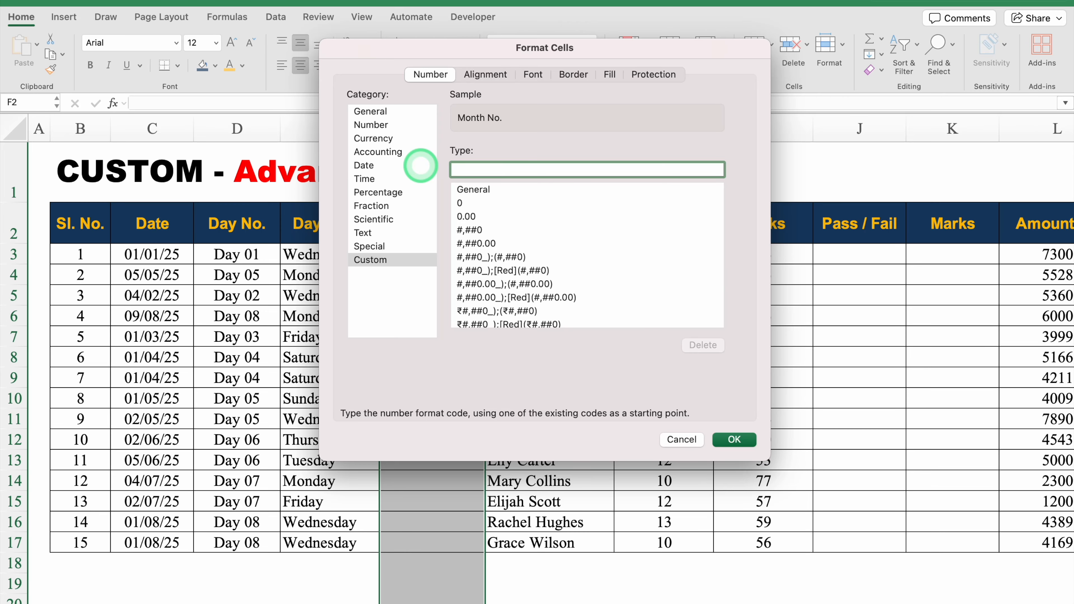
type("\"")
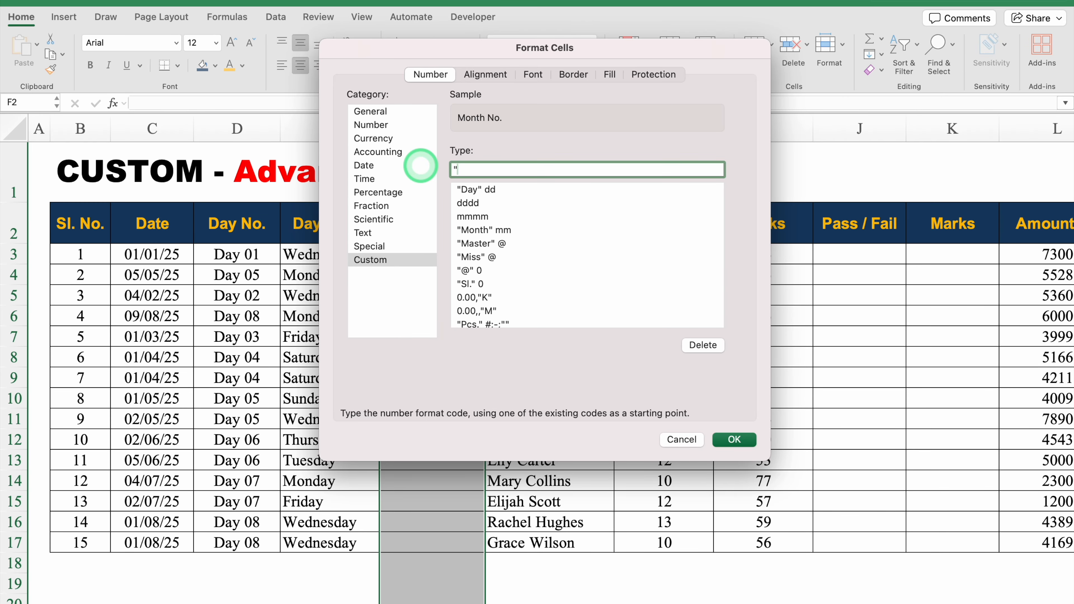
type("Month\" m")
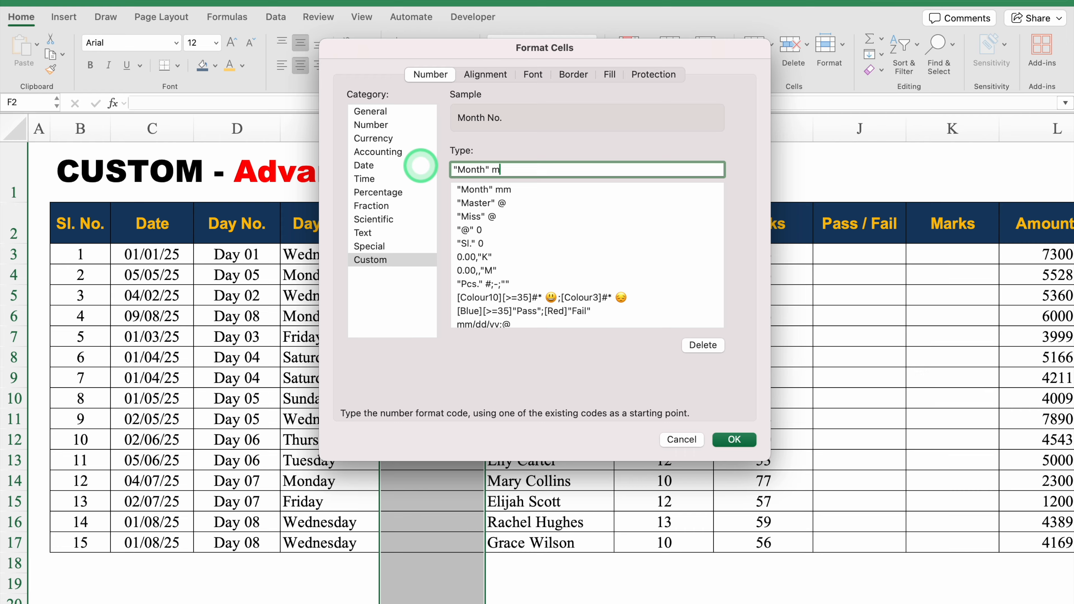
type("m")
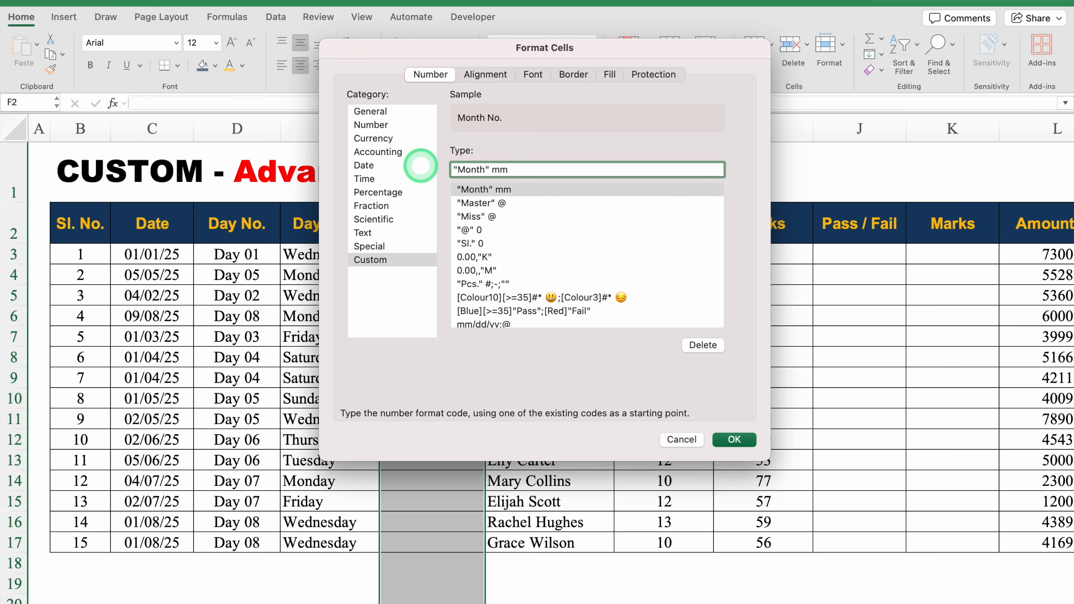
left_click(729, 438)
Step: Enter =C3 in the first Month No. cell, F3, and fill the formula down to row 17
left_click(449, 253)
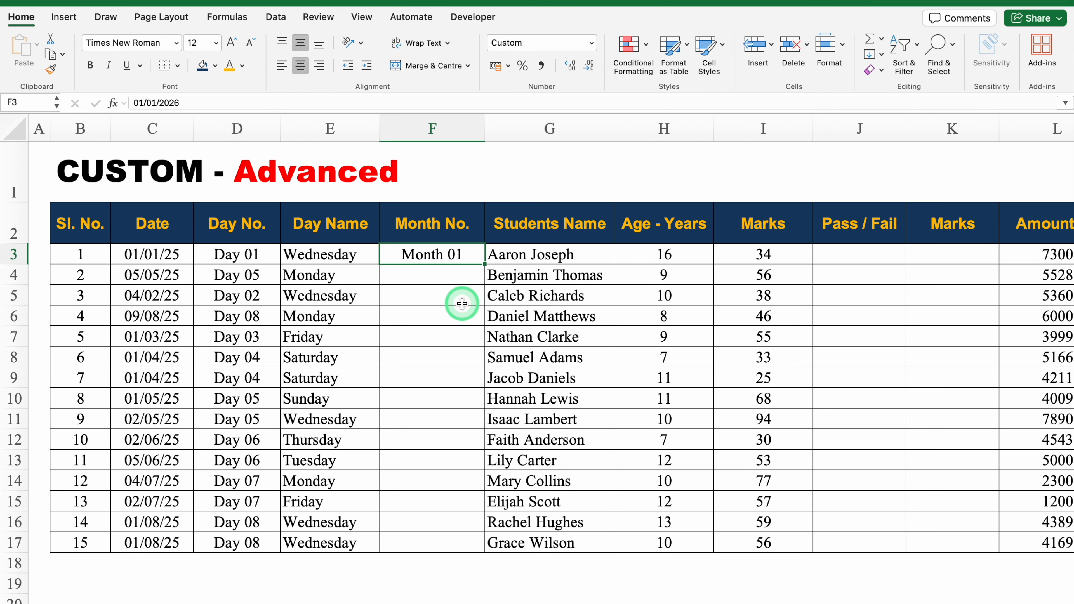
type("=")
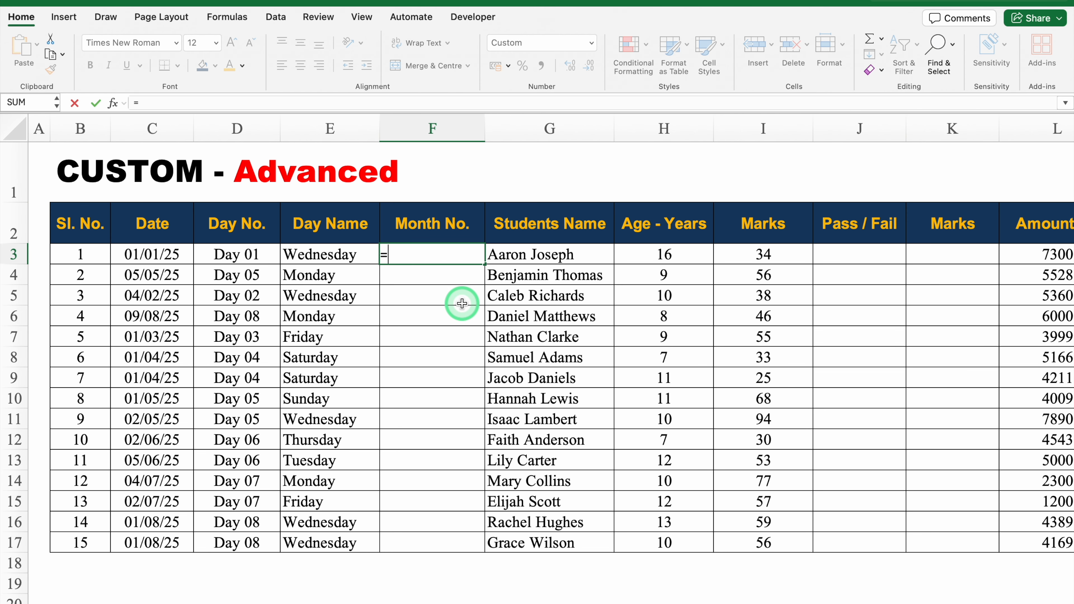
left_click(162, 254)
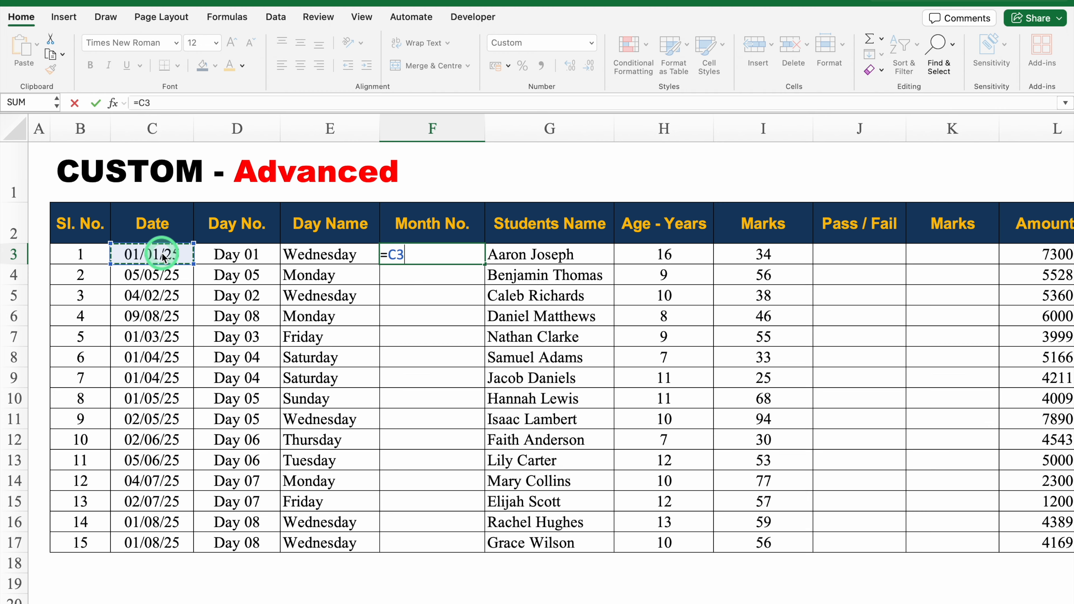
key("Return")
left_click(442, 254)
double_click(485, 264)
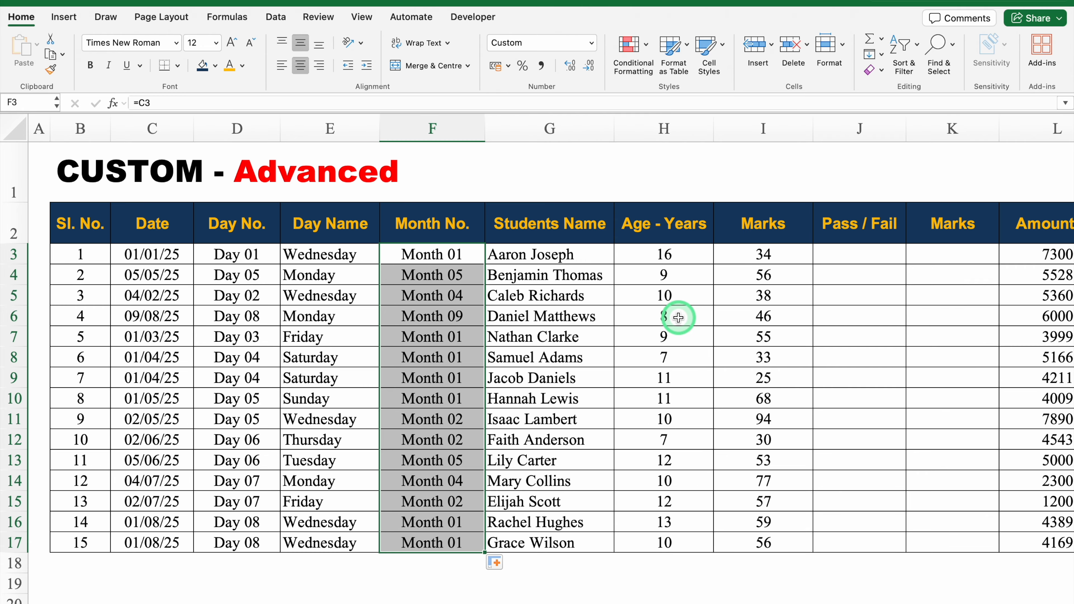
Step: Apply the custom number format 0 "Years" to the Age - Years values in H3:H17
left_click(666, 128)
left_click(682, 258)
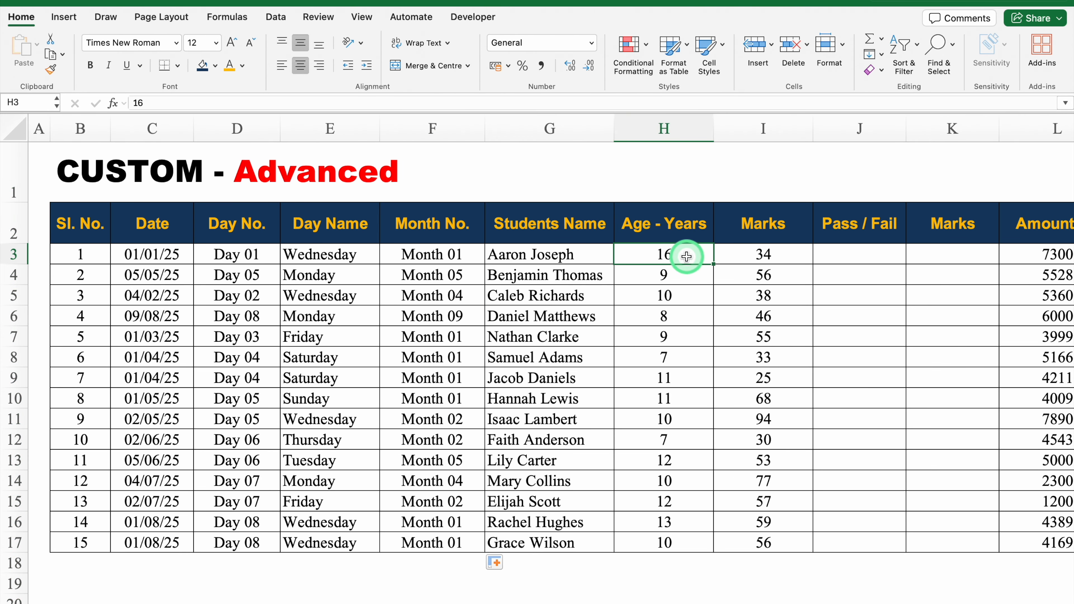
left_click_drag(691, 254, 690, 545)
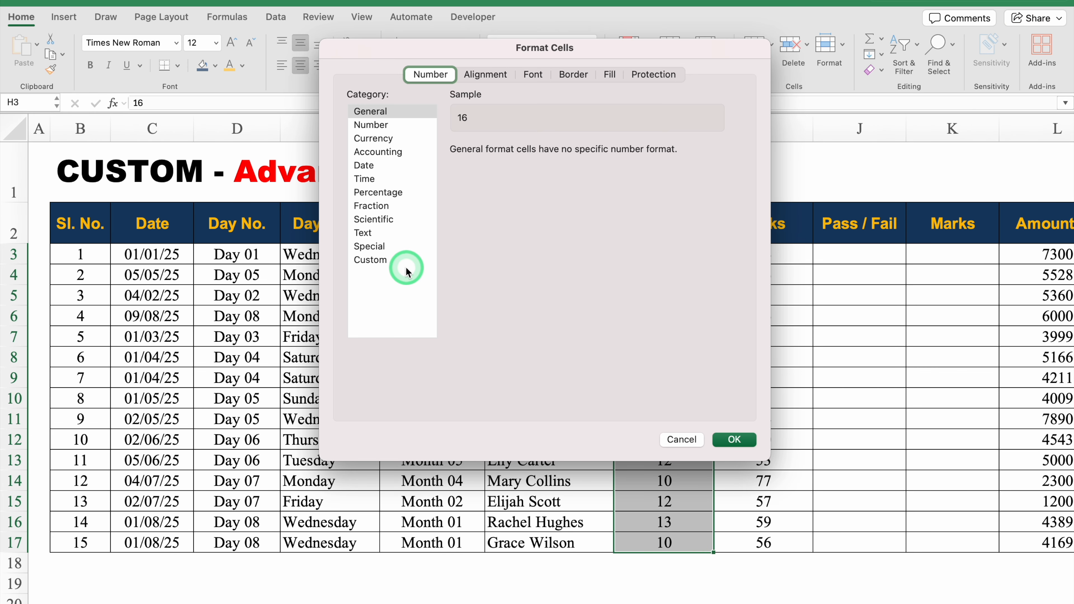
left_click(391, 260)
left_click(508, 169)
double_click(461, 170)
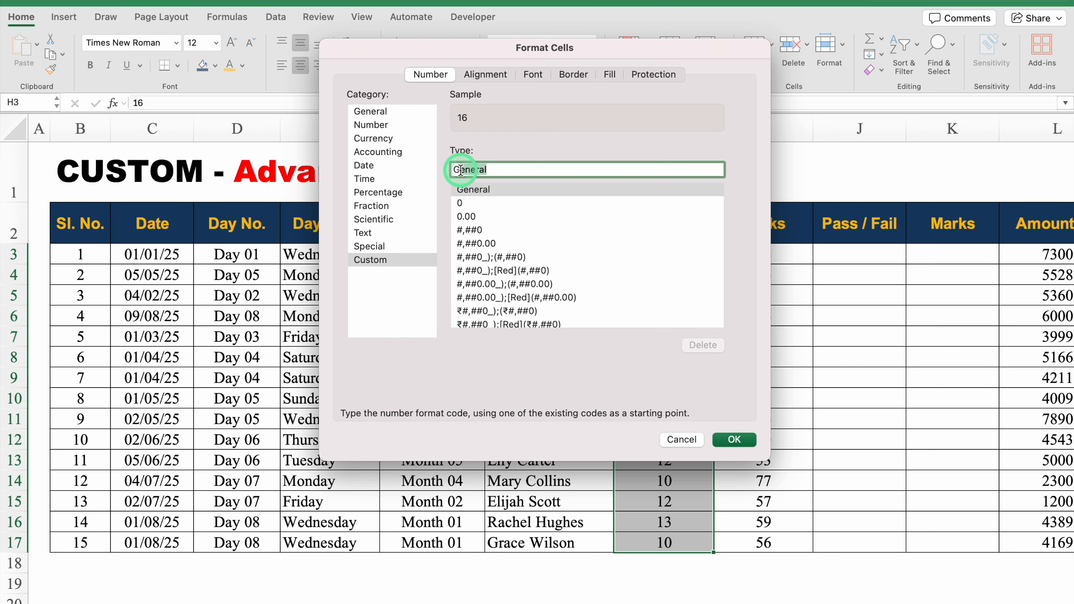
key("BackSpace")
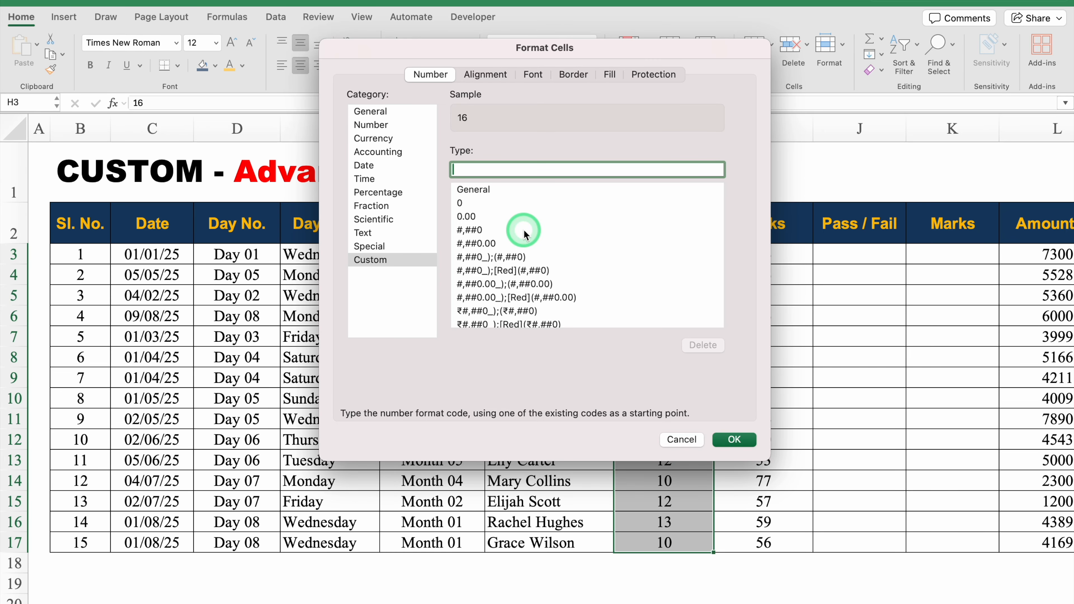
type("0")
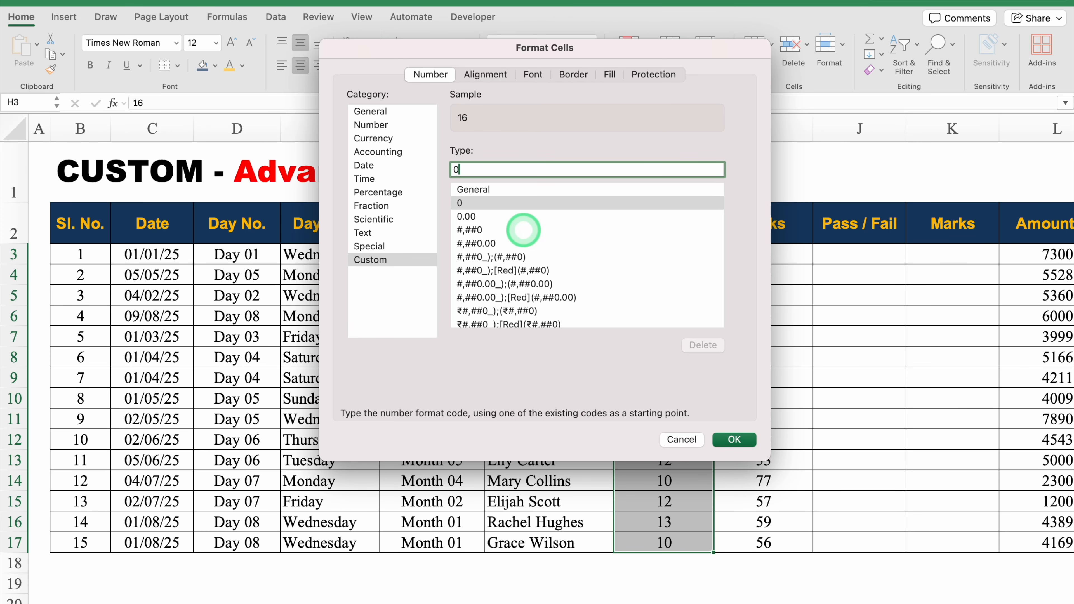
type(" \"")
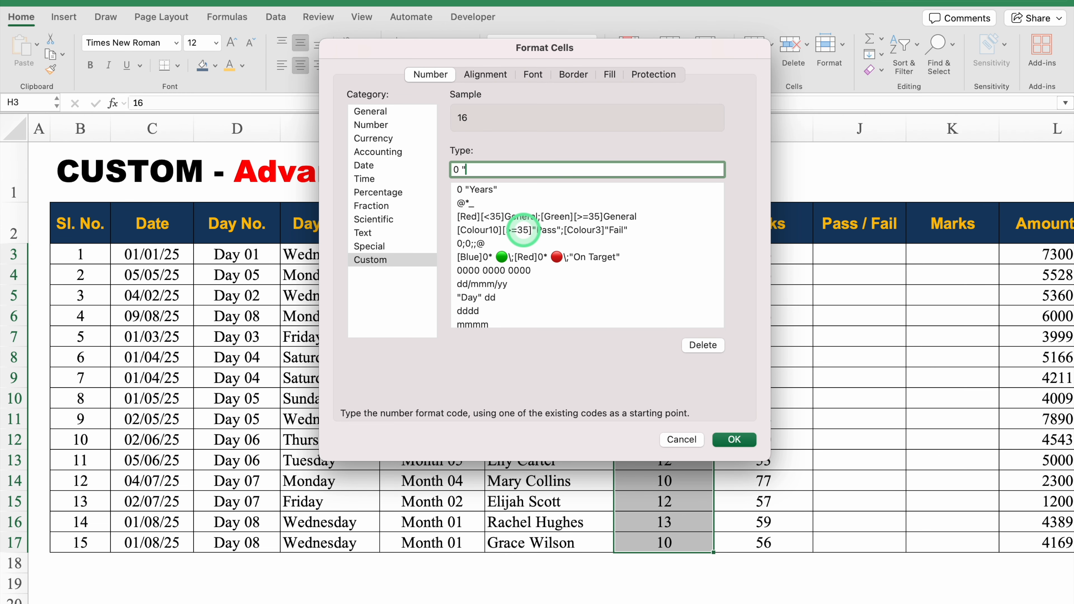
type("Years\"")
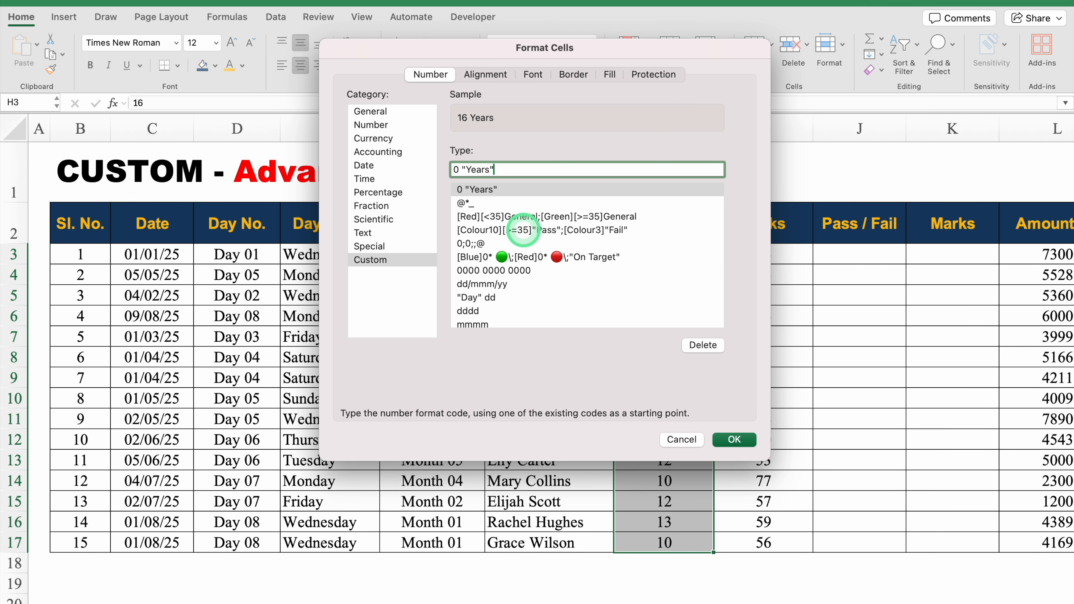
left_click(735, 440)
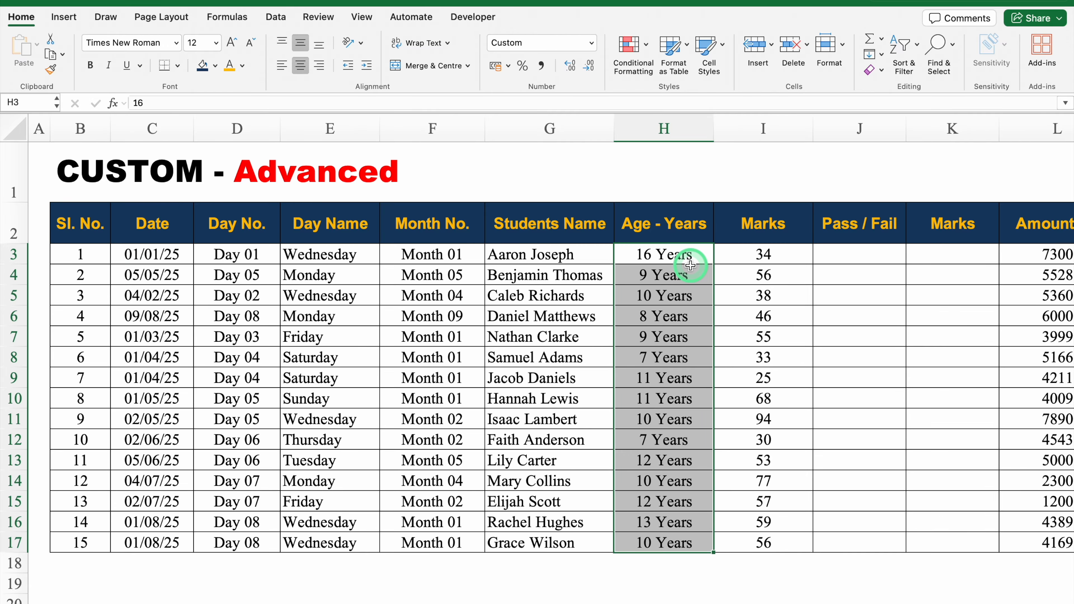
scroll(634, 432, "right", 5)
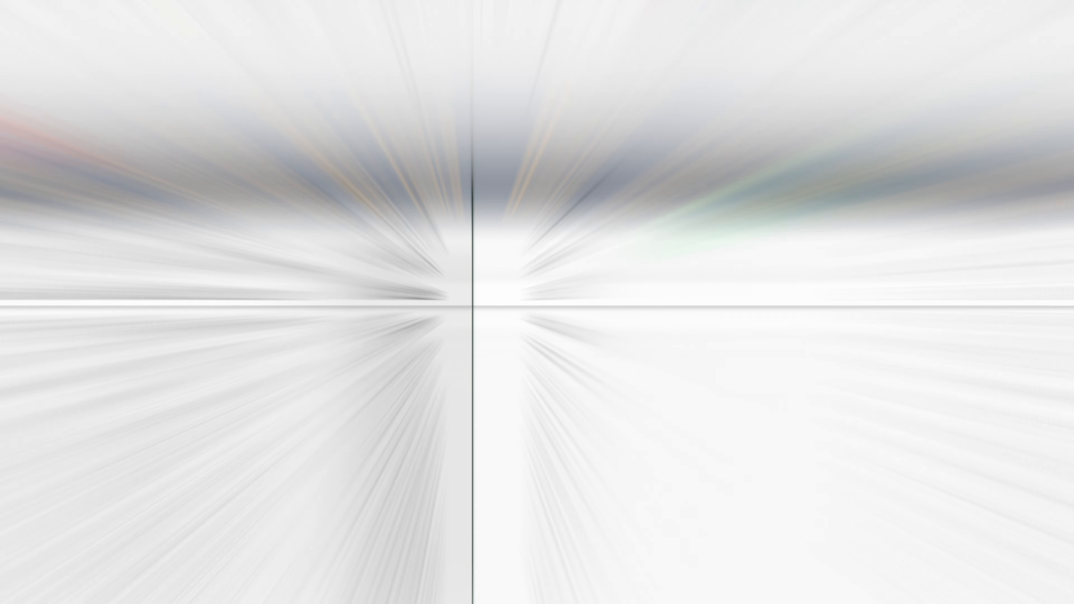
left_click(621, 247)
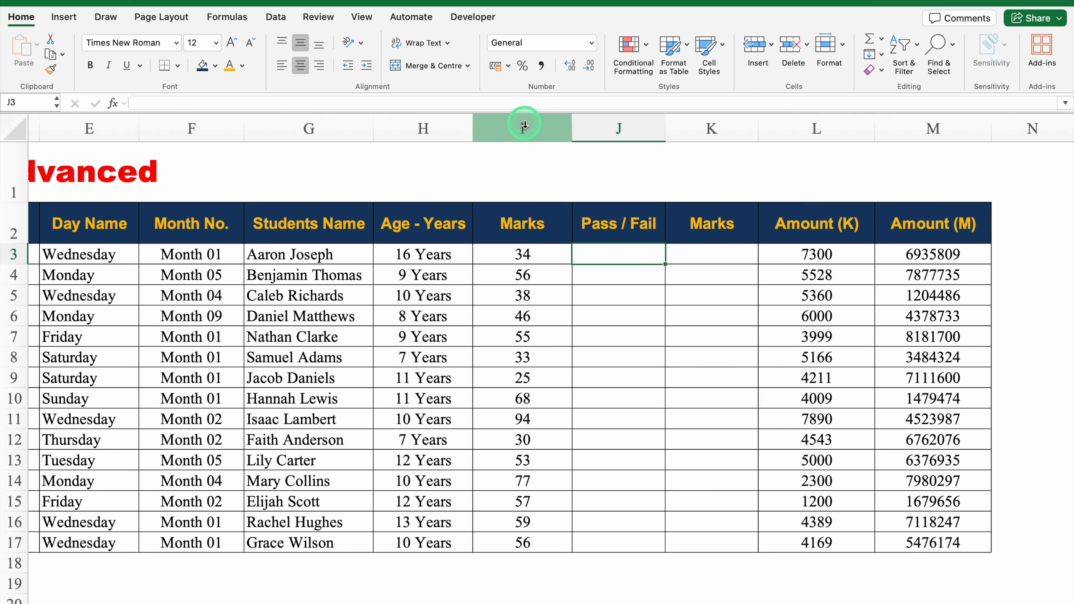
left_click(524, 124)
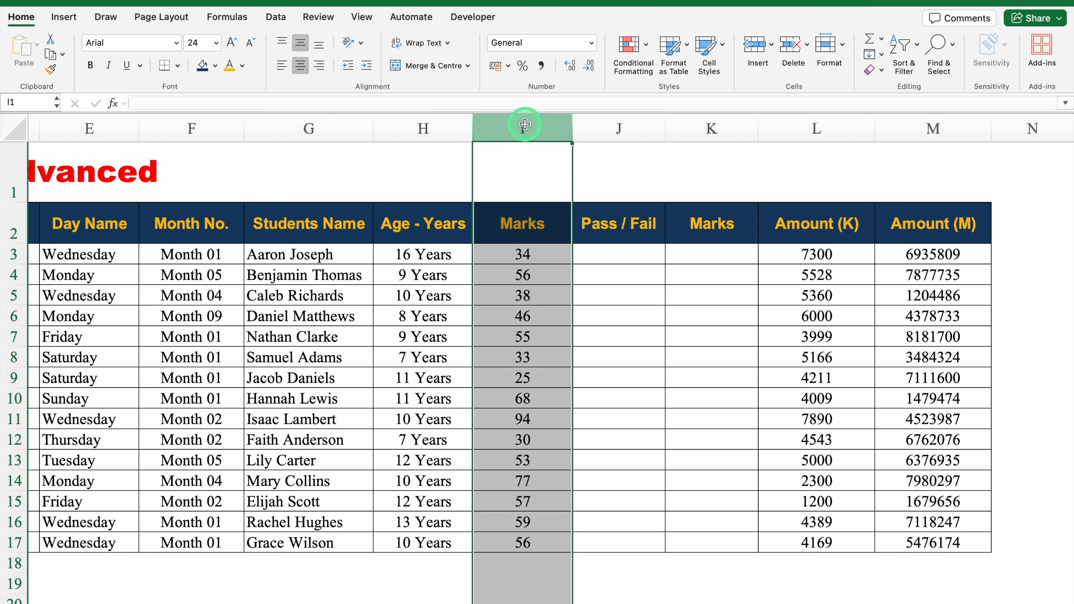
left_click(621, 127)
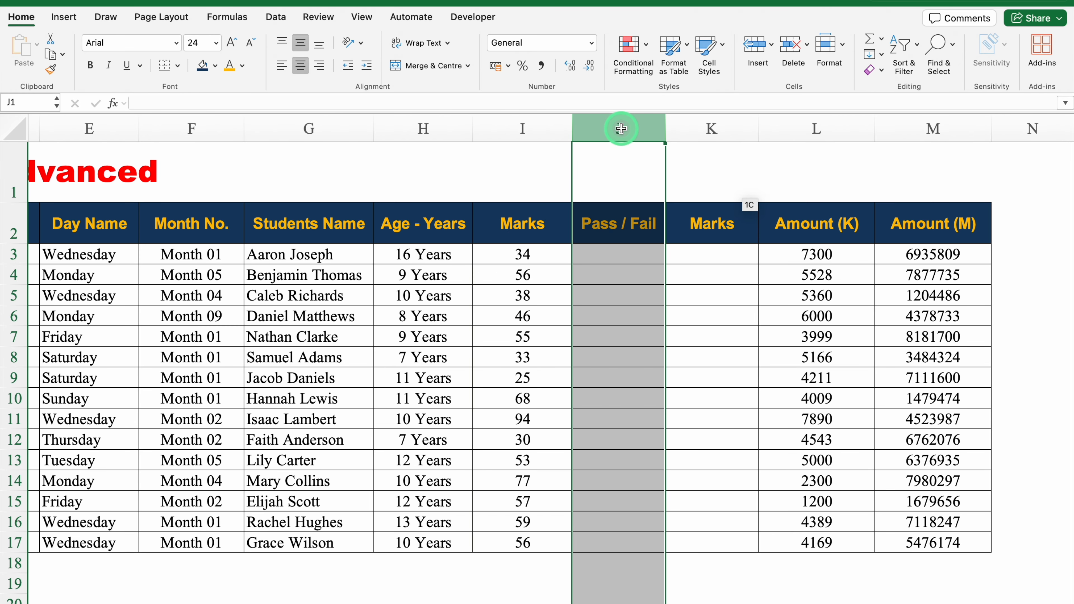
left_click(624, 257)
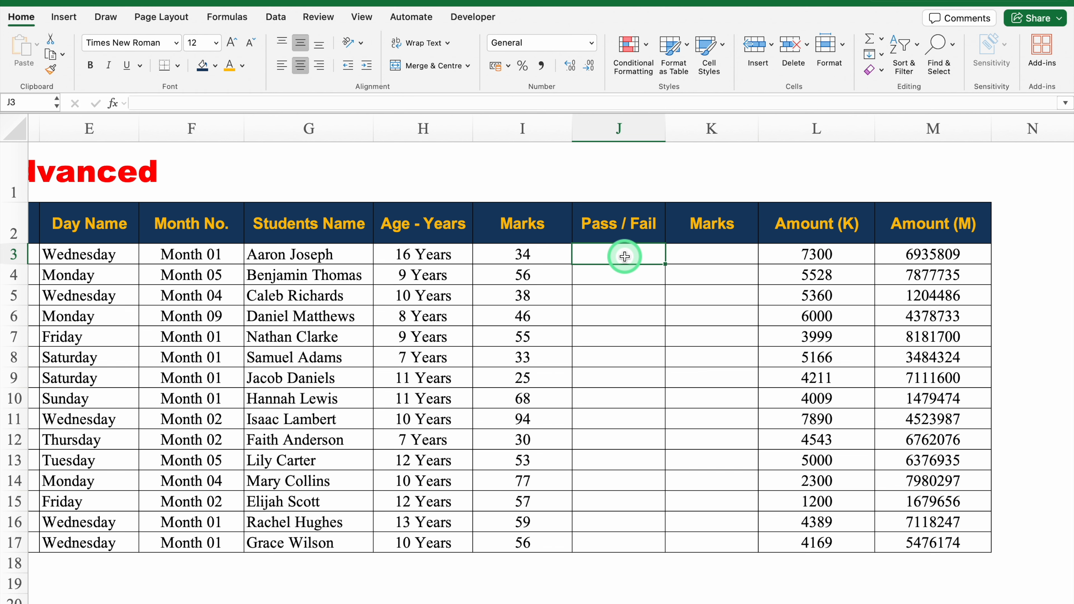
Step: Copy the marks in I3:I17 into the Pass / Fail column from J3, and clear the pasted values
left_click_drag(556, 250, 545, 539)
key("super+c")
left_click(635, 252)
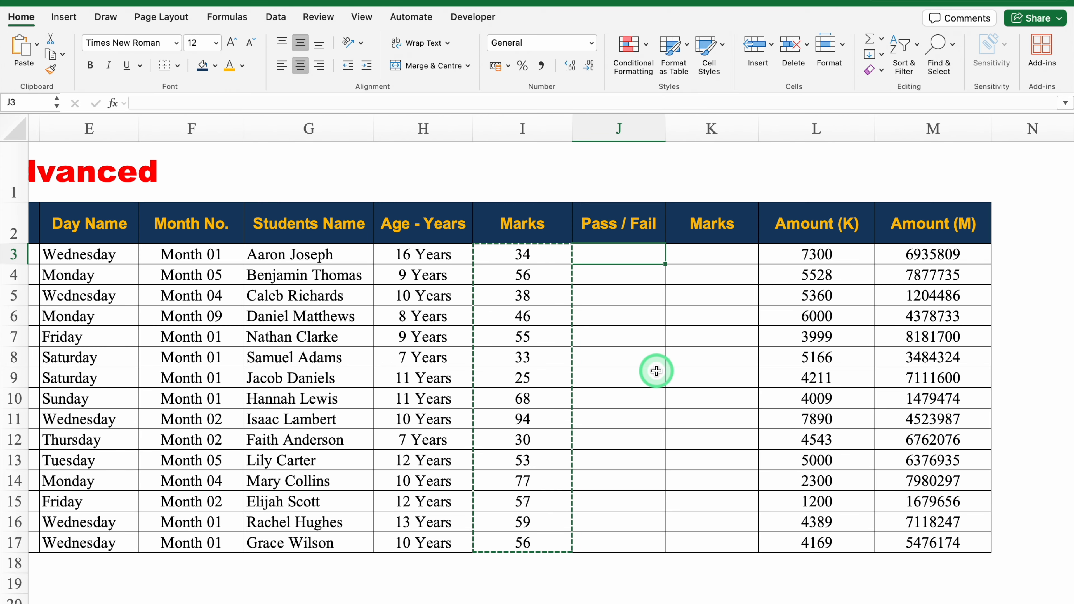
key("super+v")
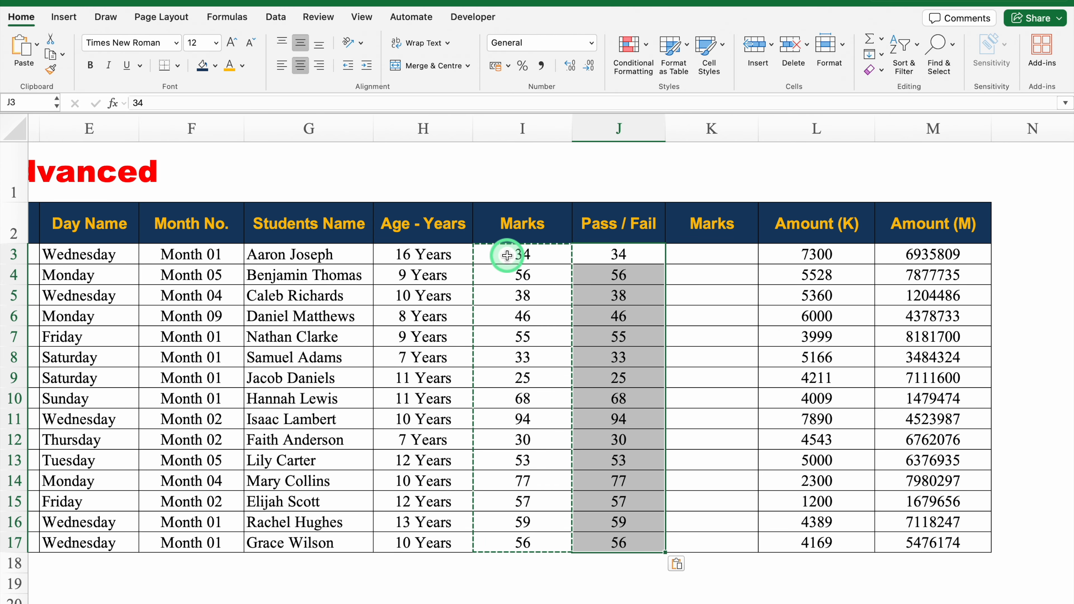
key("Delete")
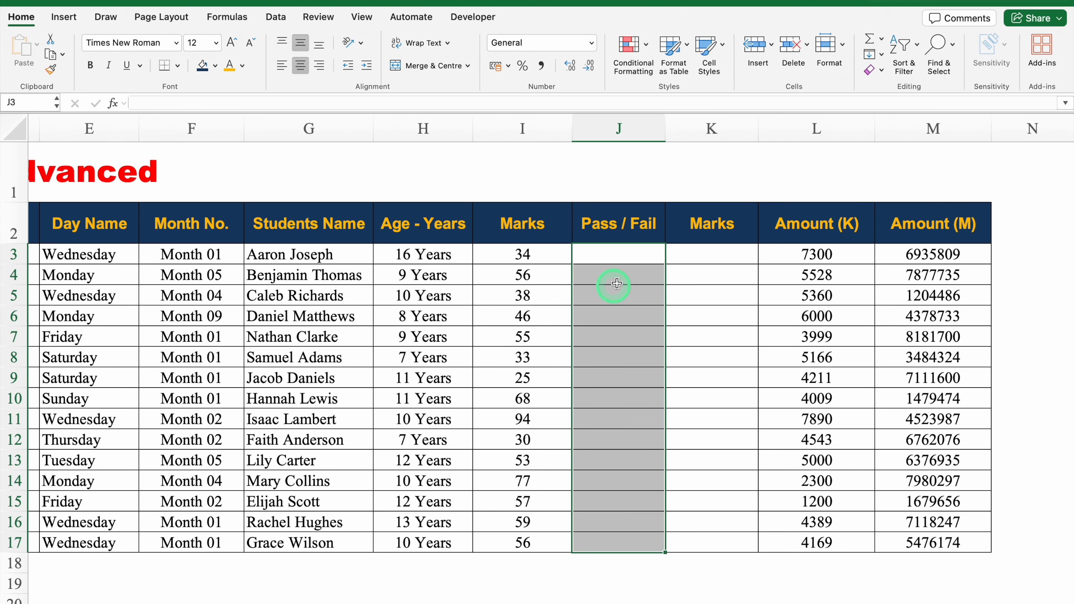
Step: Enter =I3 in the first Pass / Fail cell, J3, to reference the student's marks
left_click(619, 256)
type("=")
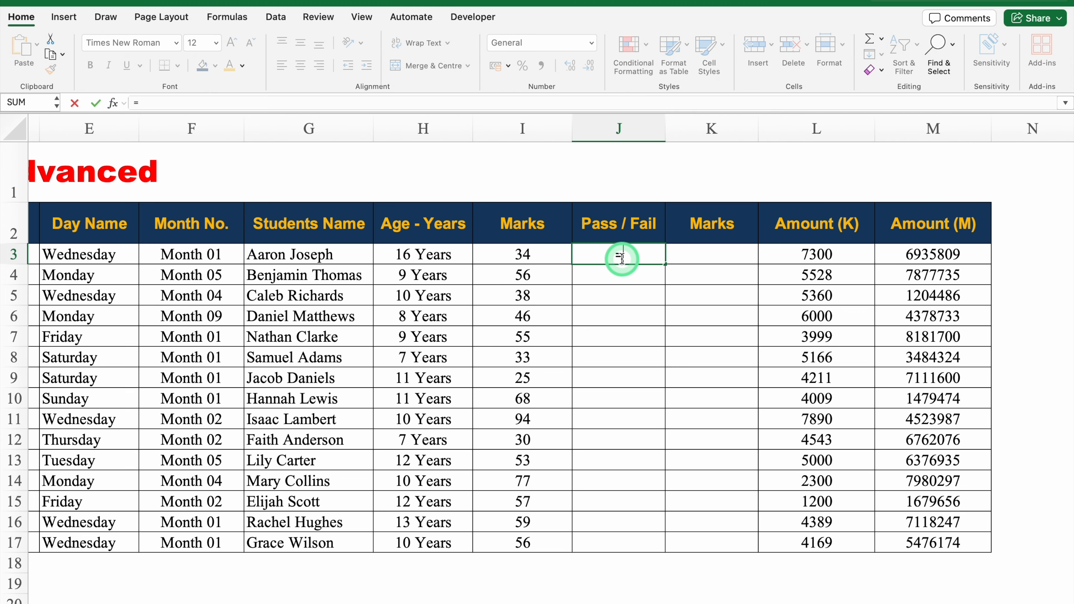
left_click(538, 258)
key("Return")
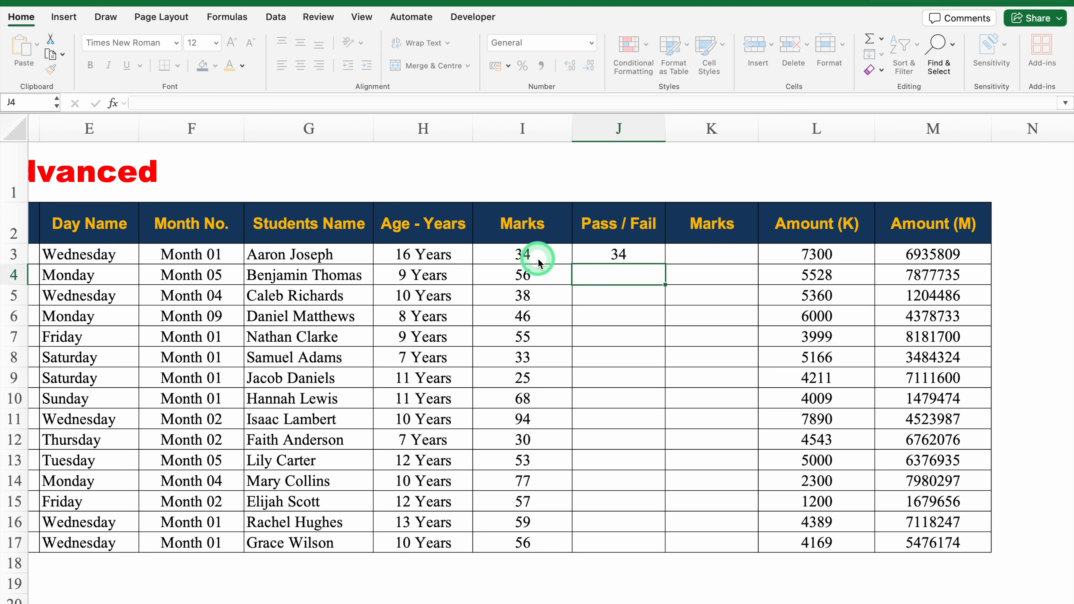
Step: Fill the J3 formula down the Pass / Fail column to row 17
key("Up")
double_click(666, 265)
Step: Try a mark of 50 in I3 to test the link to the Pass / Fail column, and undo the change
left_click(538, 257)
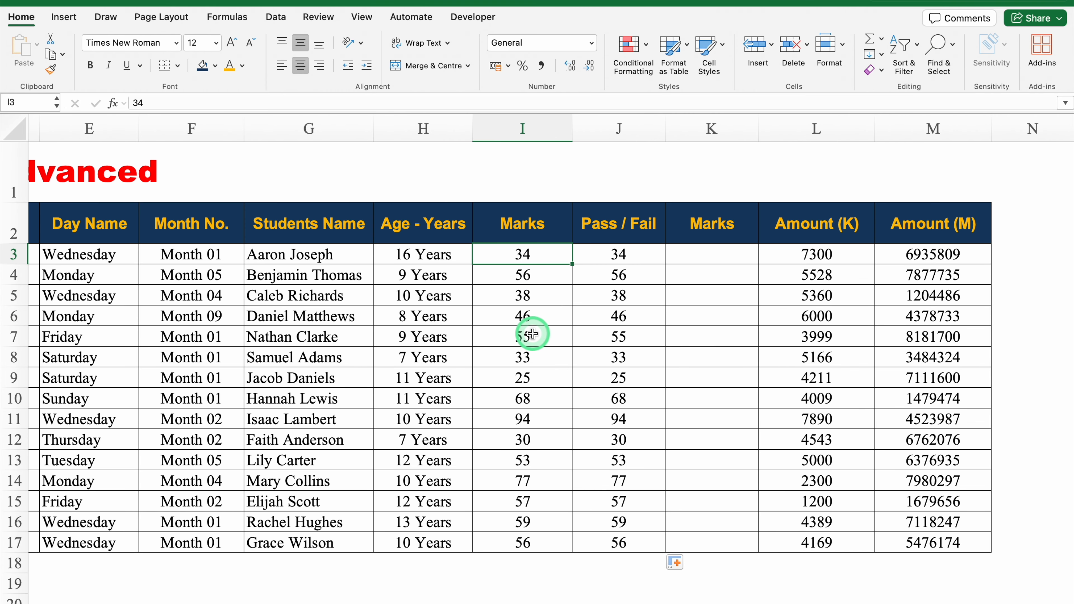
type("50")
key("Return")
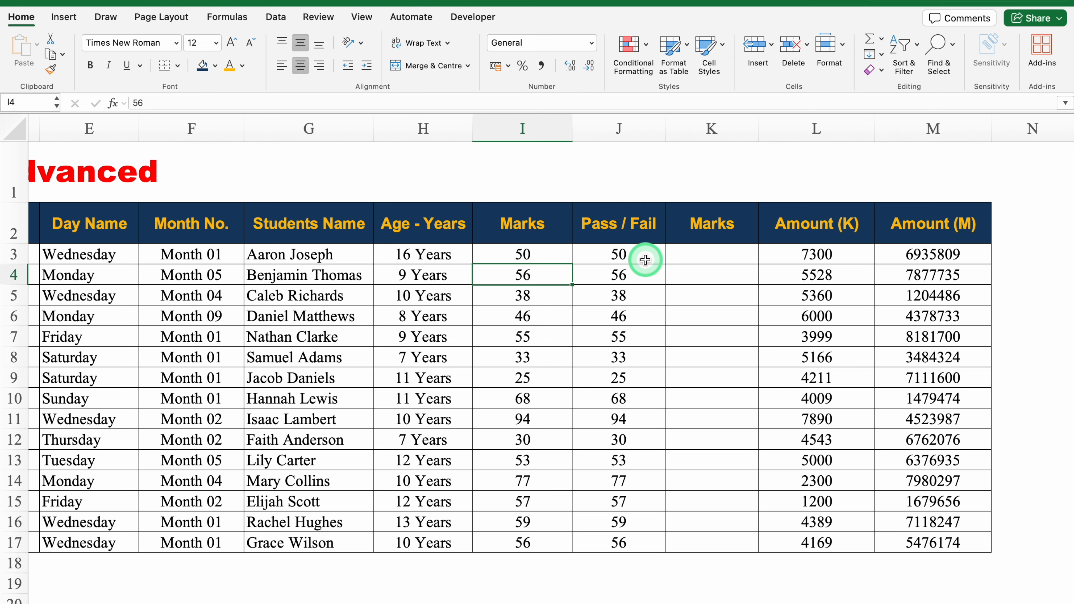
key("ctrl+z")
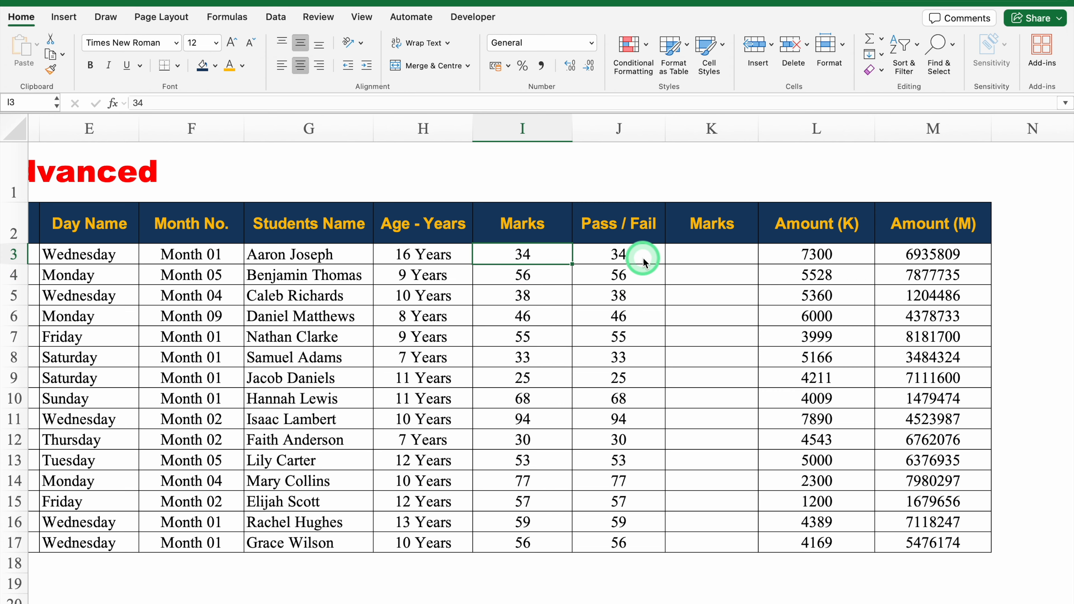
Step: Apply the custom number format [>=35]"Pass";"Fail" to the Pass / Fail cells J3:J17
left_click_drag(643, 259, 627, 536)
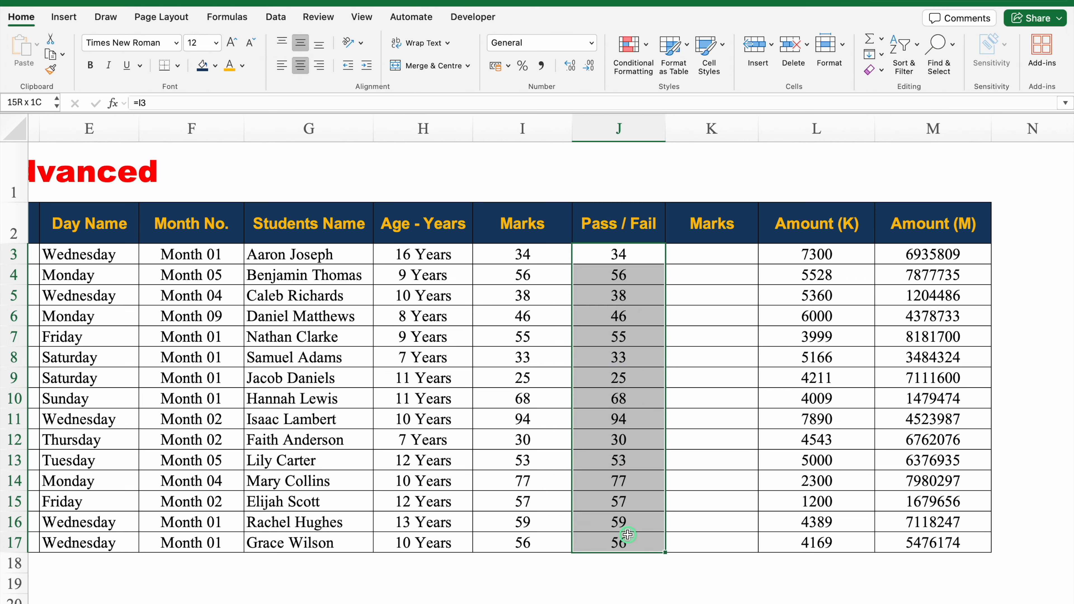
key("super+1")
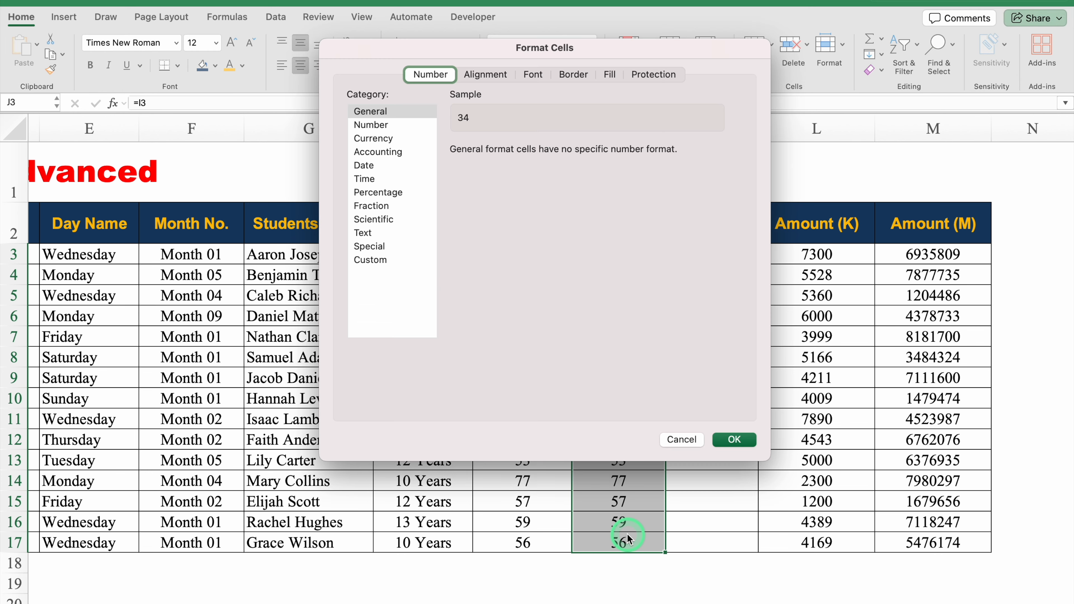
left_click(374, 260)
left_click_drag(518, 168, 439, 167)
key("BackSpace")
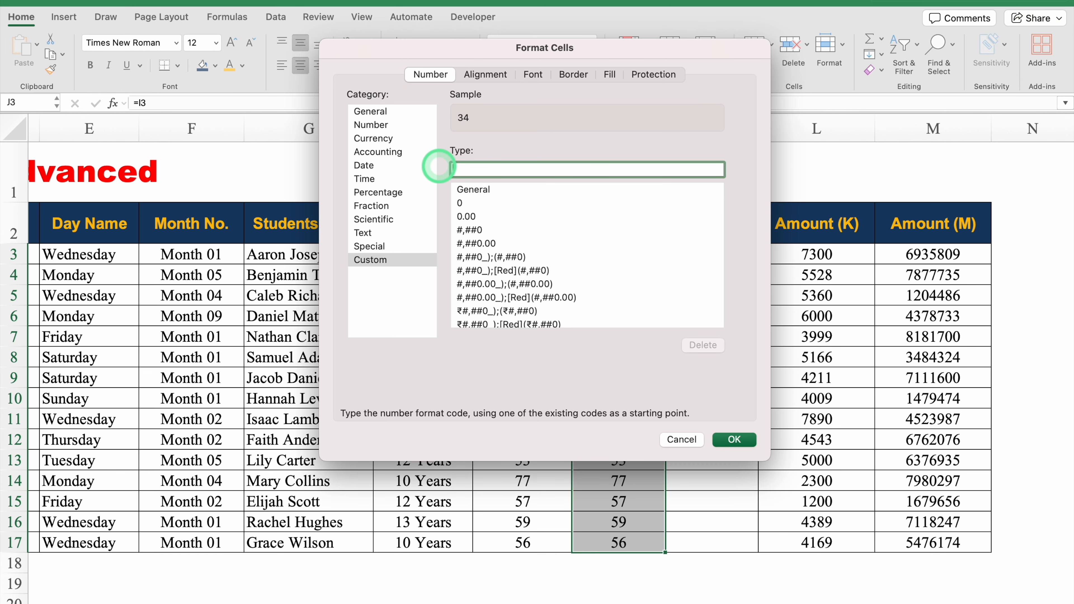
type("[")
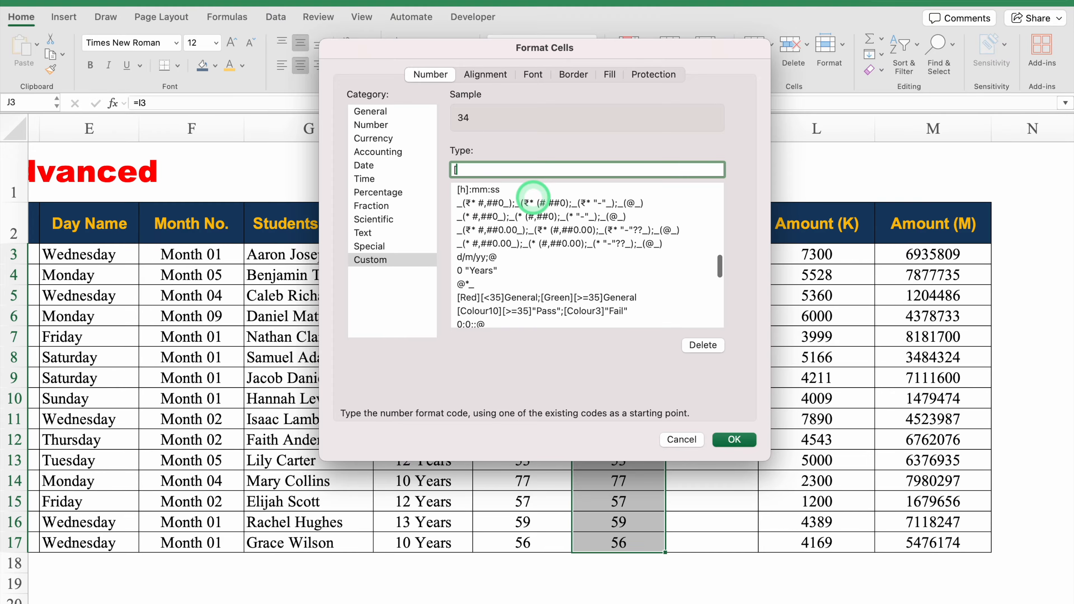
type(">=35")
type("]")
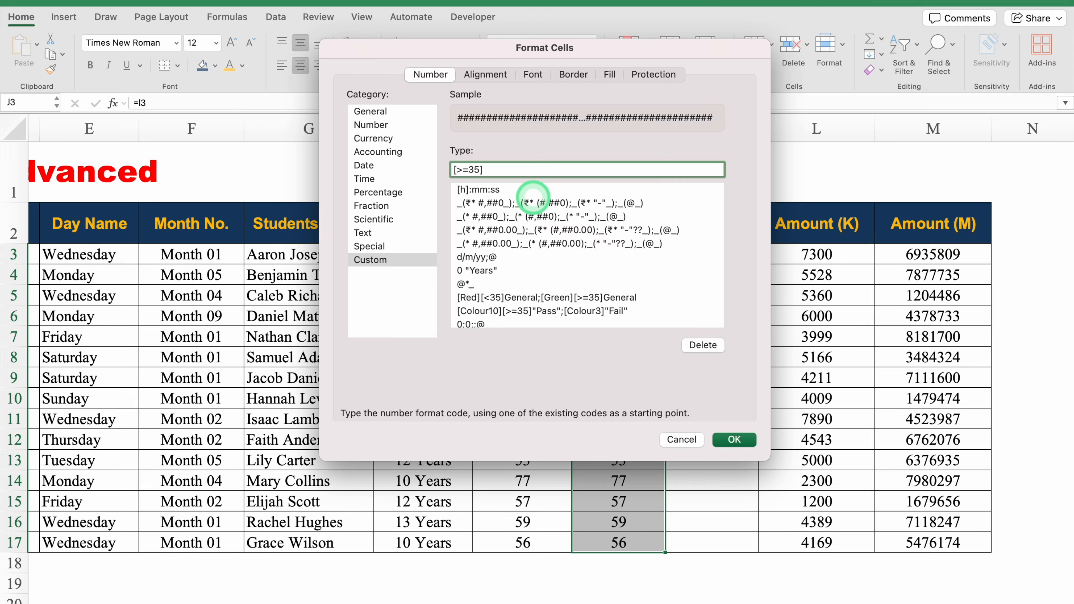
type("\"Pass\"")
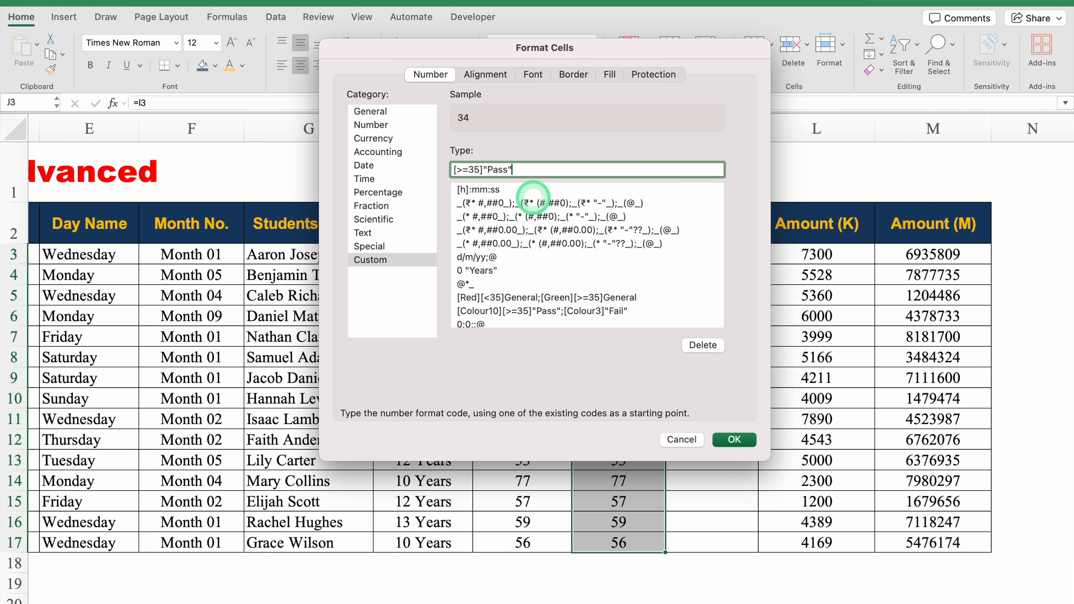
type(";")
type("\"Fail\"")
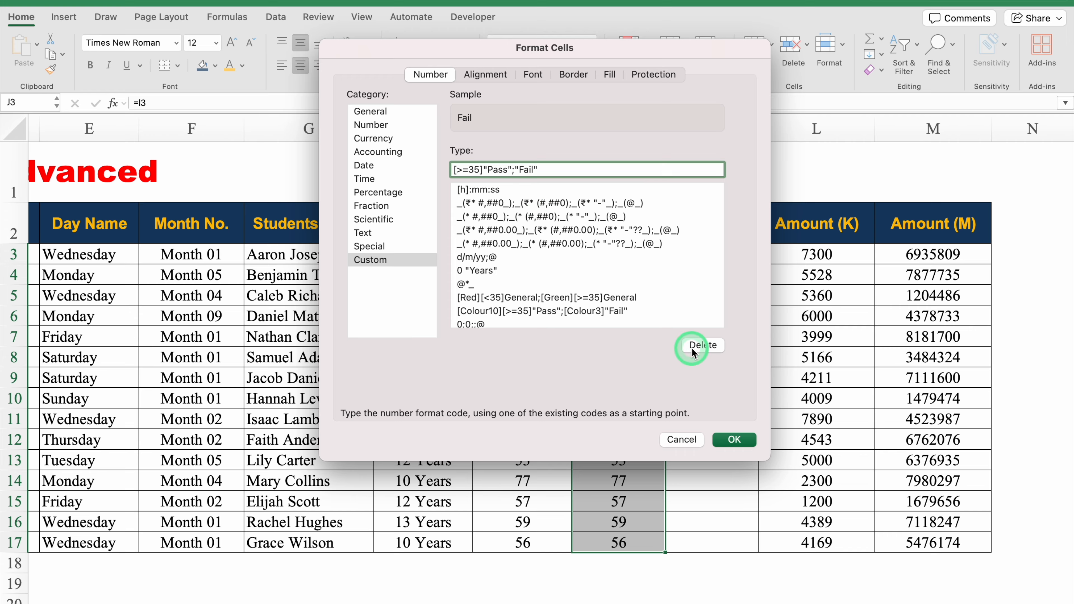
left_click(733, 440)
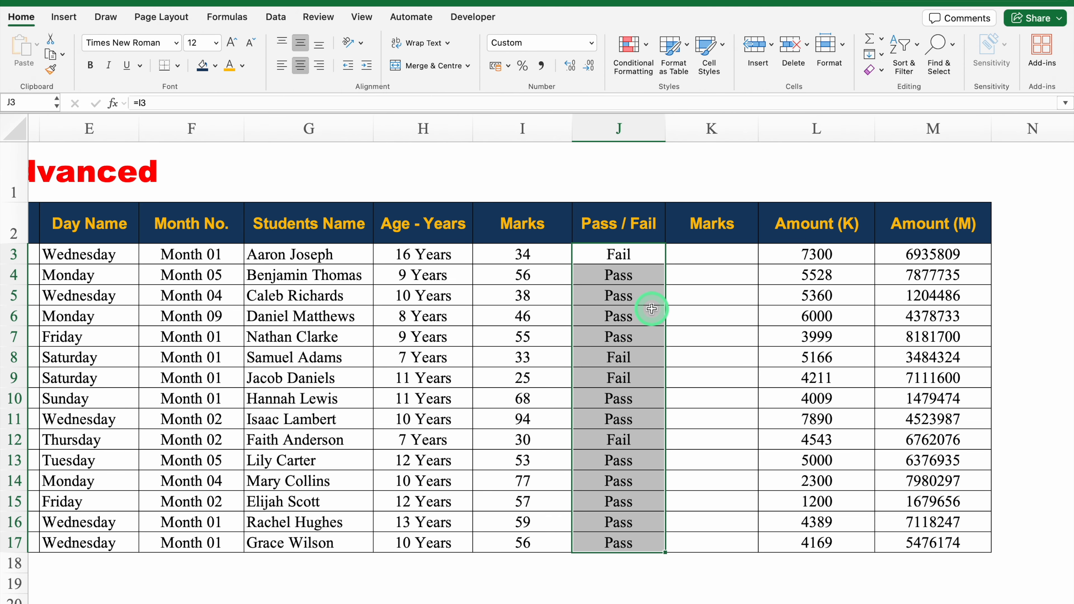
Step: Clear the Pass / Fail cells J3:J17 and try the format with 38 in J5 and 33 in J8
key("Delete")
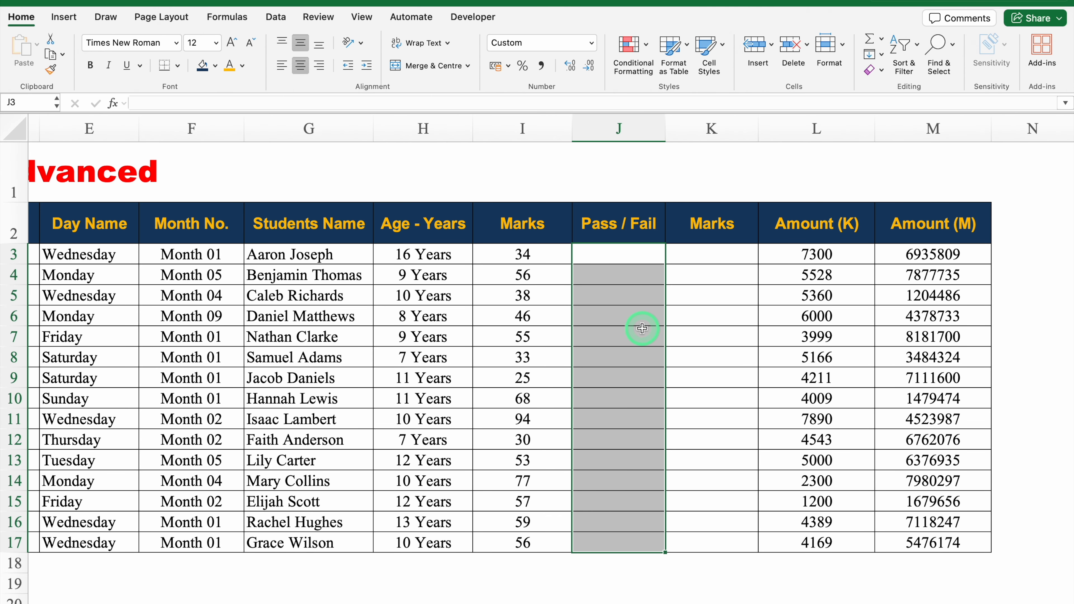
left_click(620, 295)
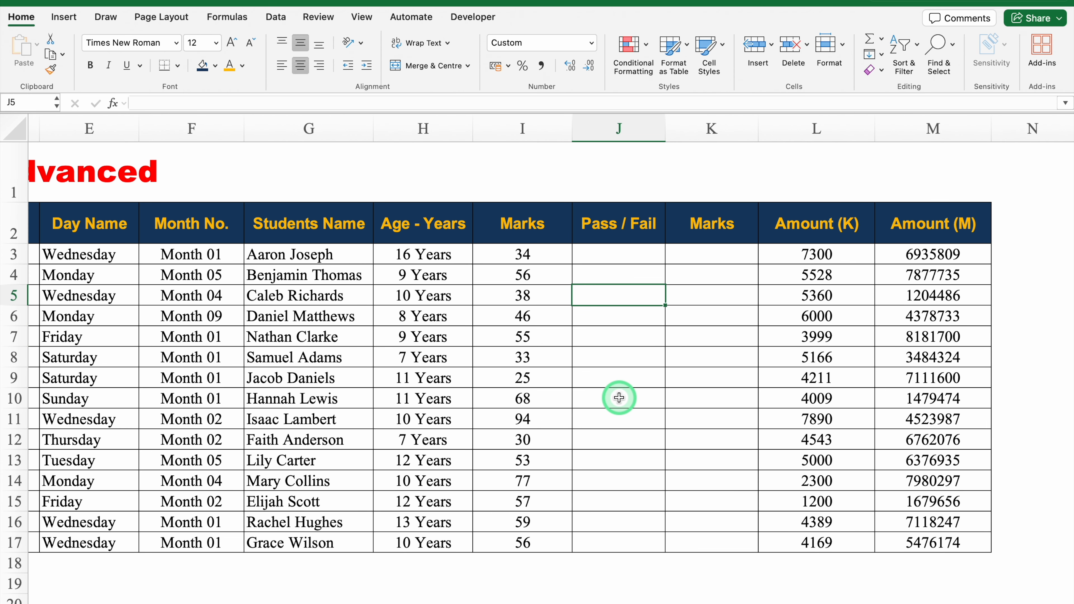
type("38")
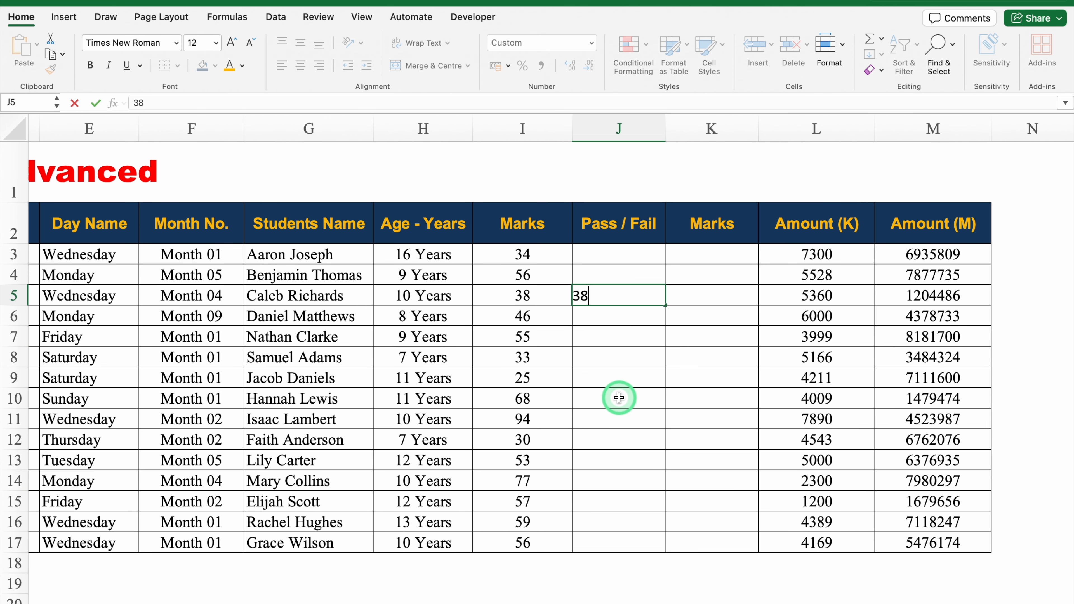
key("Return")
left_click(616, 358)
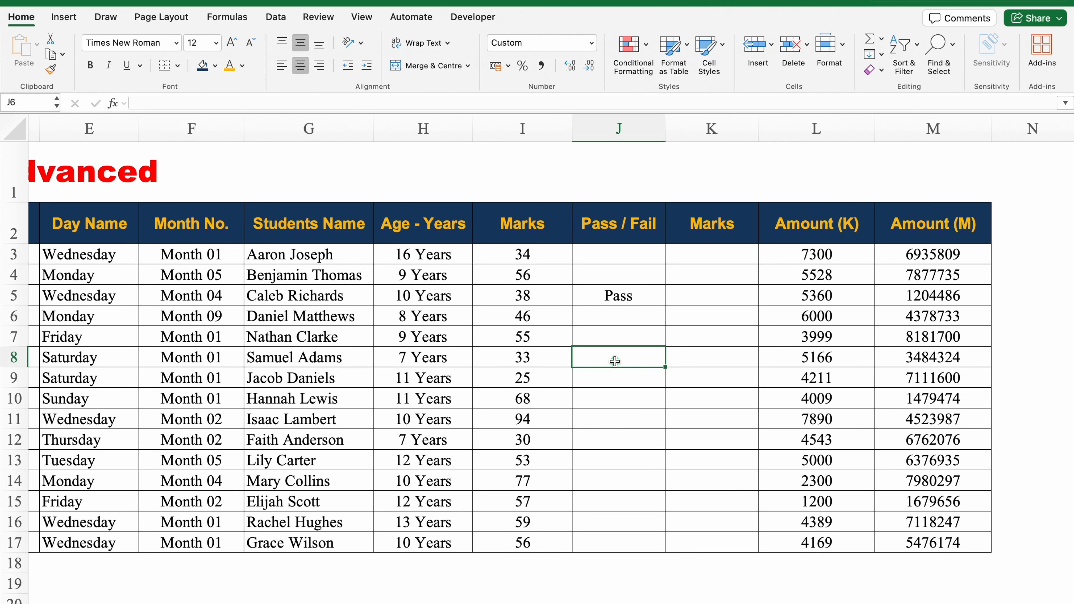
type("33")
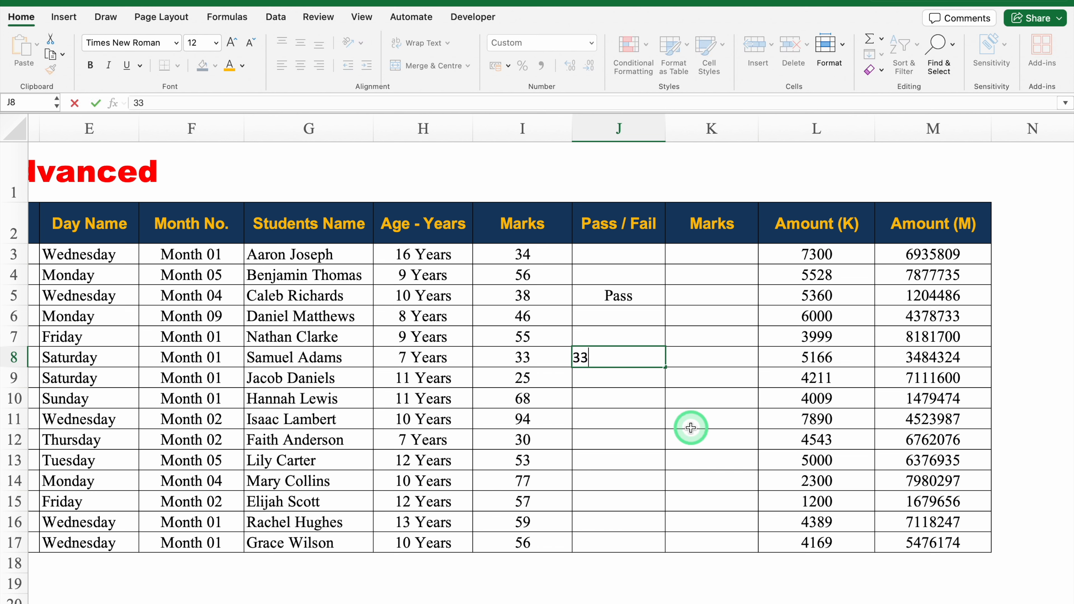
key("Return")
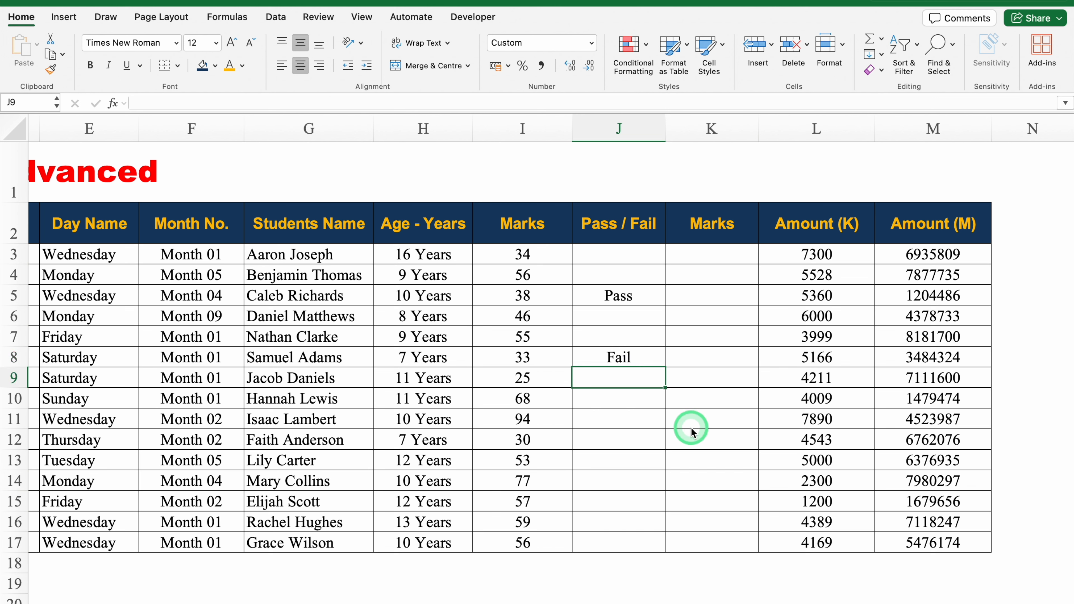
Step: Undo the two test entries and the clearing of the Pass / Fail column
key("super+z")
key("super+z")
key("super+z")
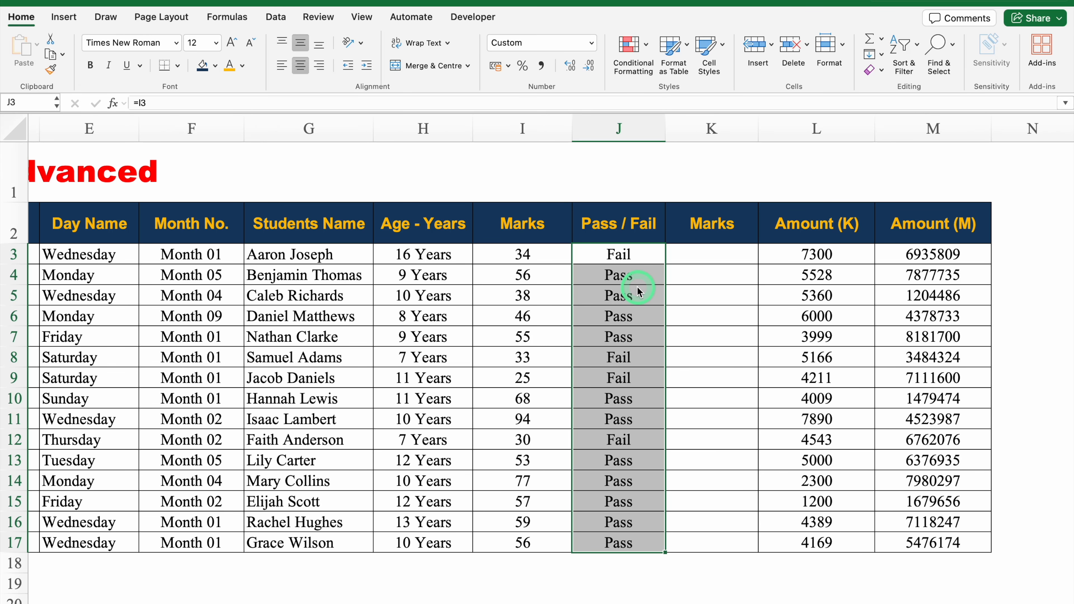
Step: Add colours to the custom format of J3:J17 so that it reads [Blue][>=35]"Pass";[Red]"Fail"
key("super+1")
left_click(372, 260)
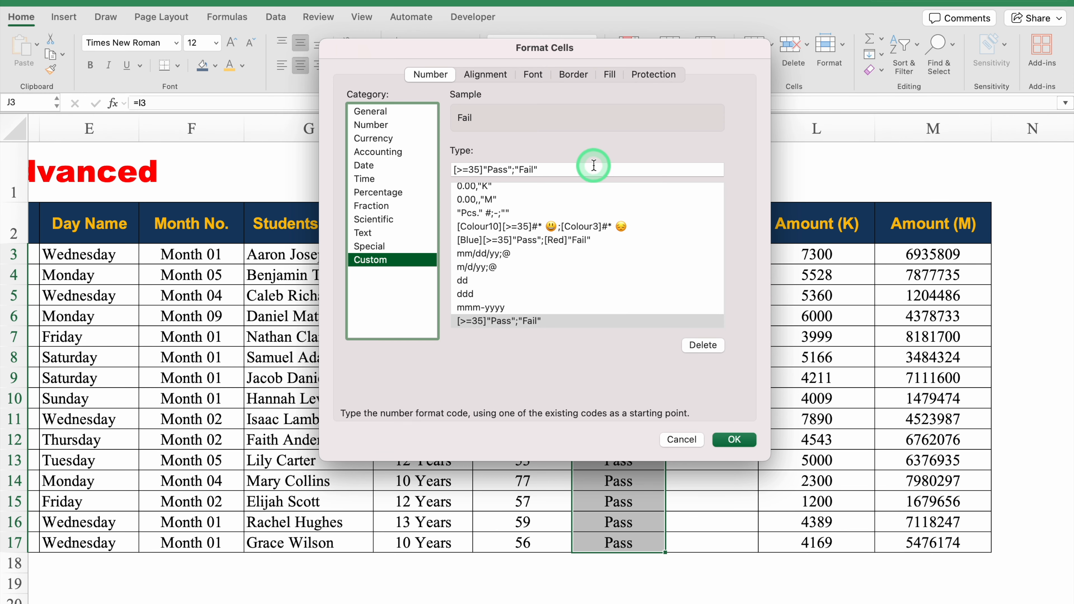
left_click(456, 170)
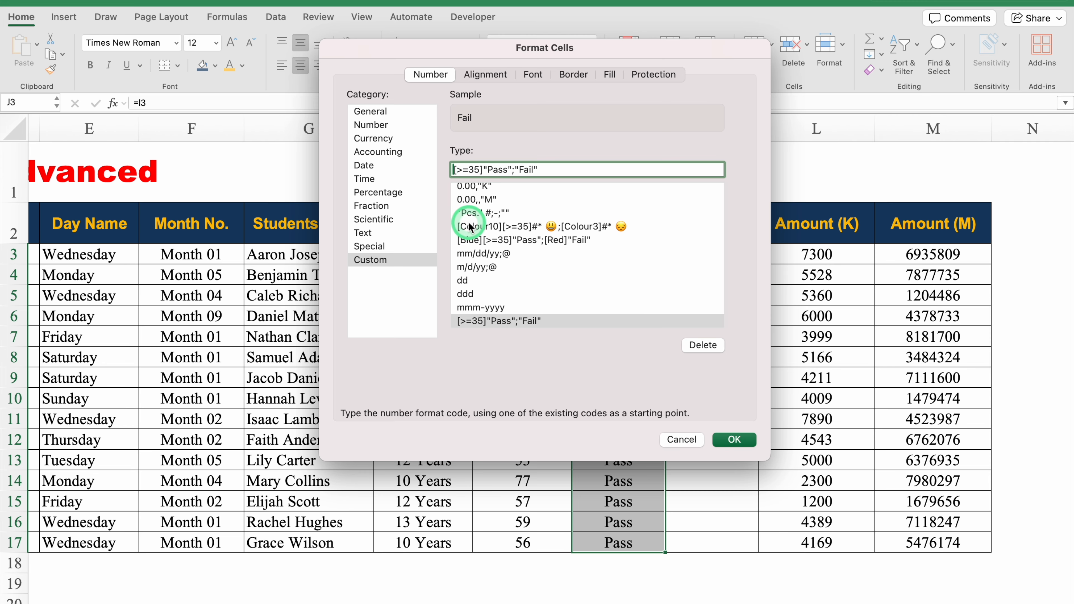
type("[")
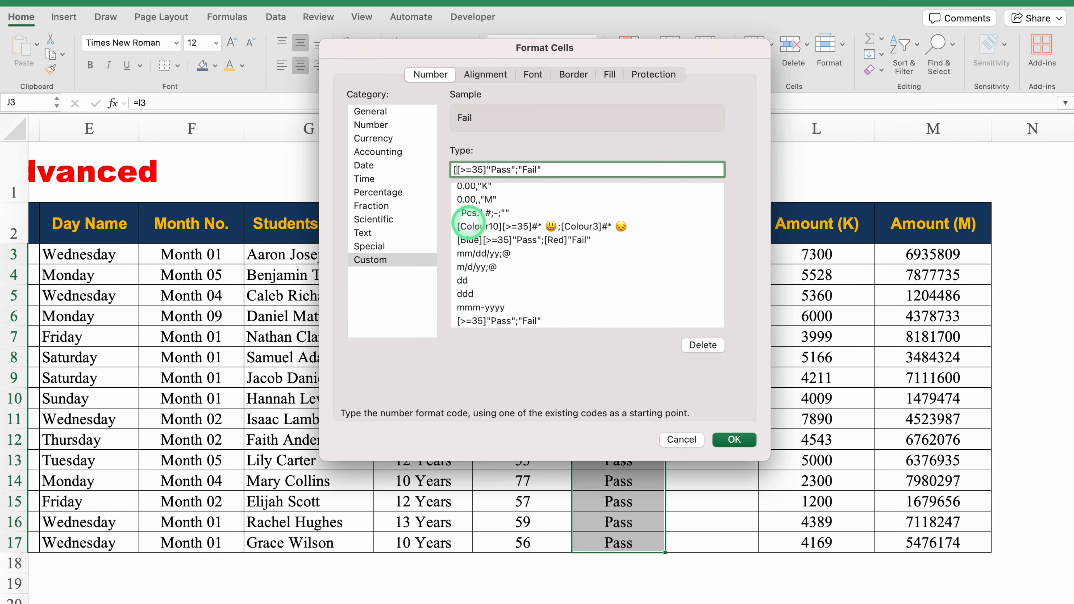
type("Blue")
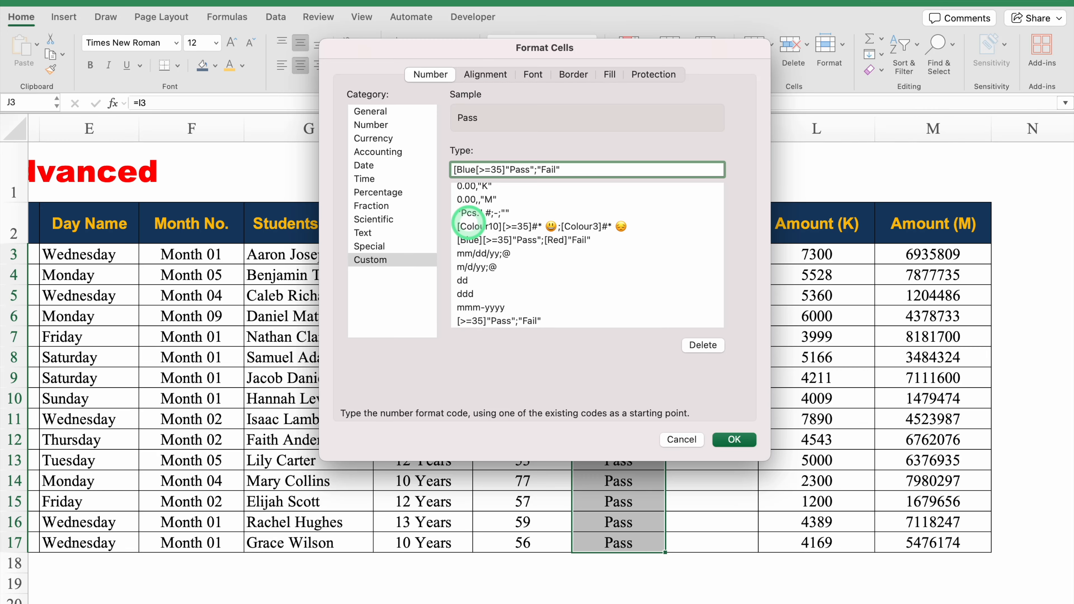
type("]")
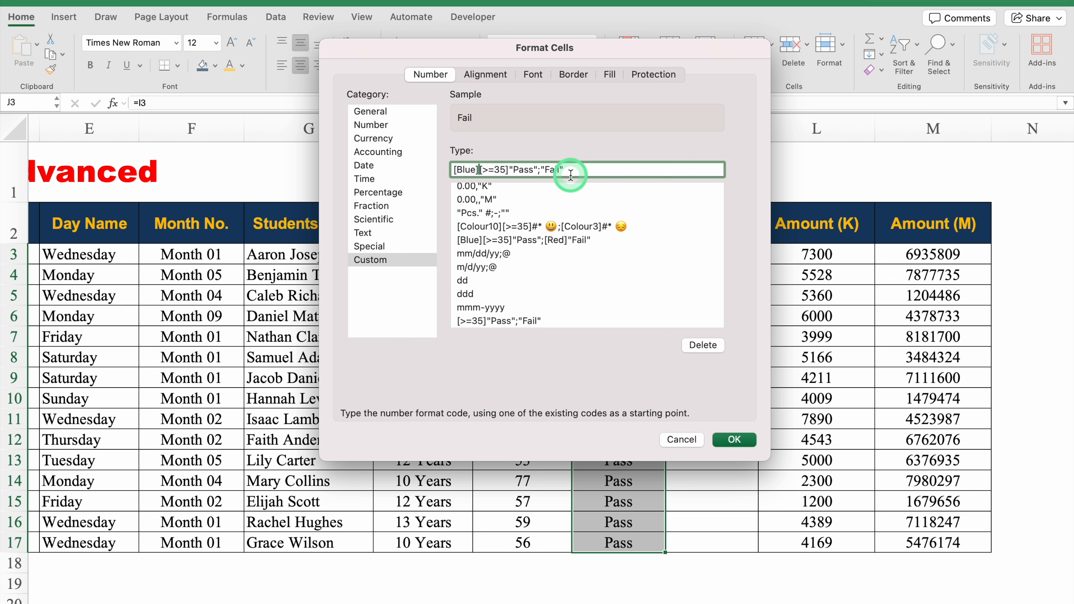
left_click(541, 169)
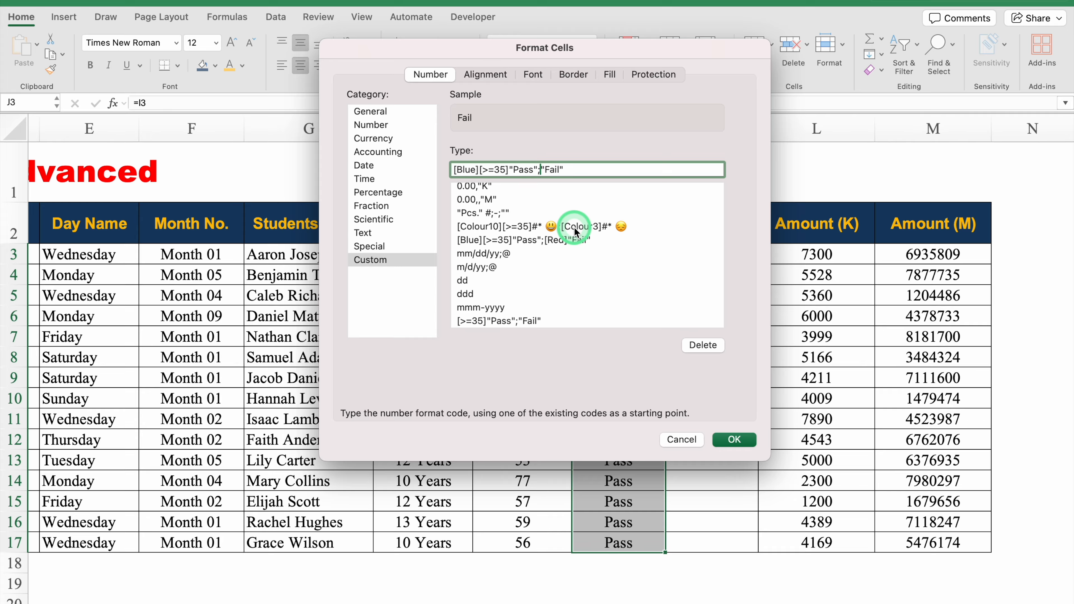
type("[Red]")
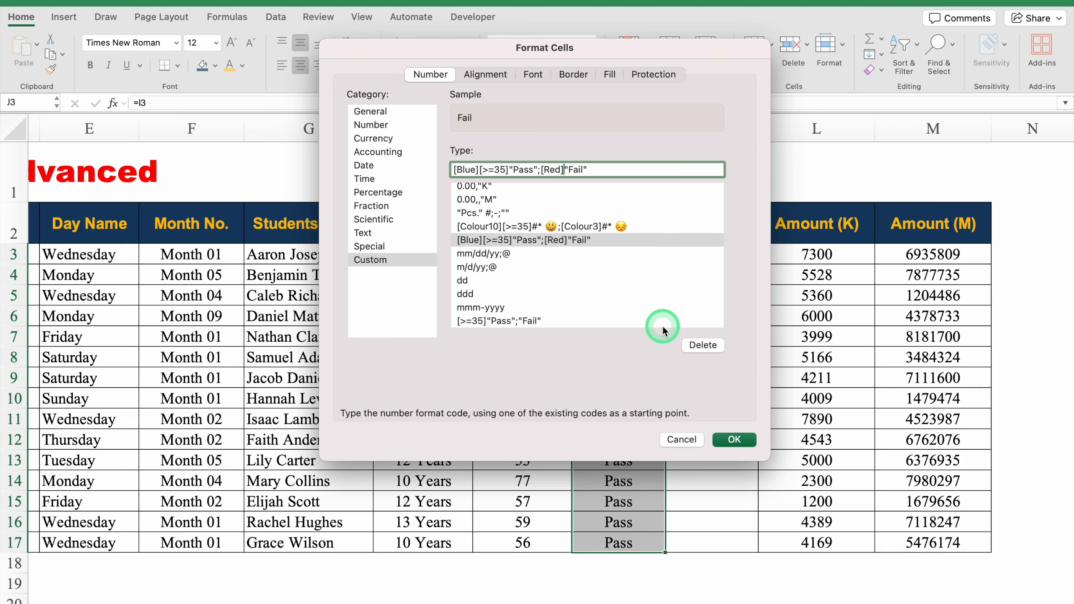
left_click(735, 439)
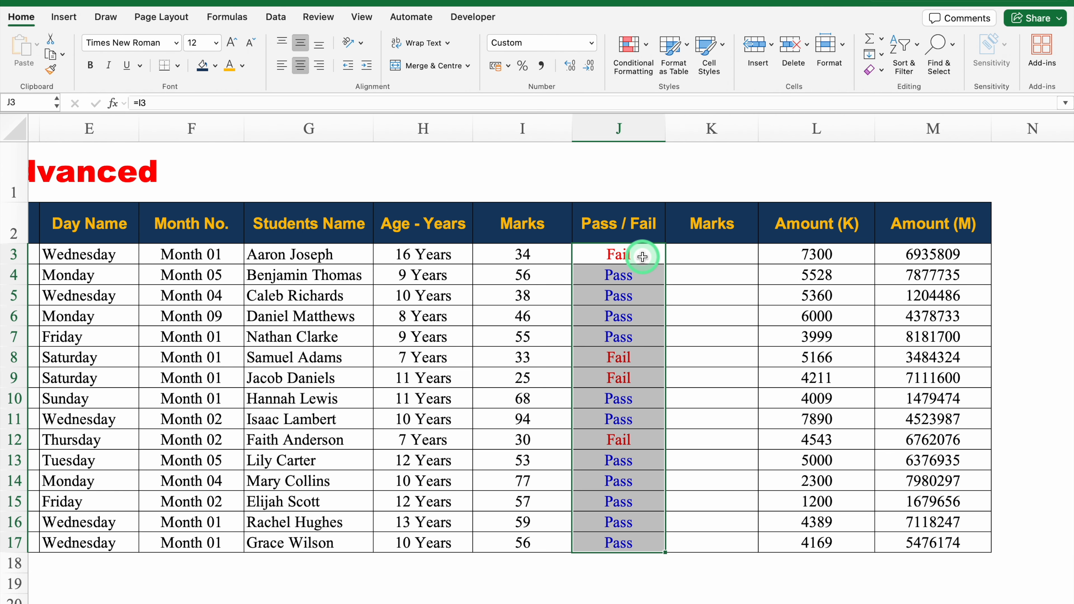
Step: Clear the Pass / Fail cells J3:J17 and test the coloured format in J9 with 25, replaced by 66
key("Delete")
left_click(612, 378)
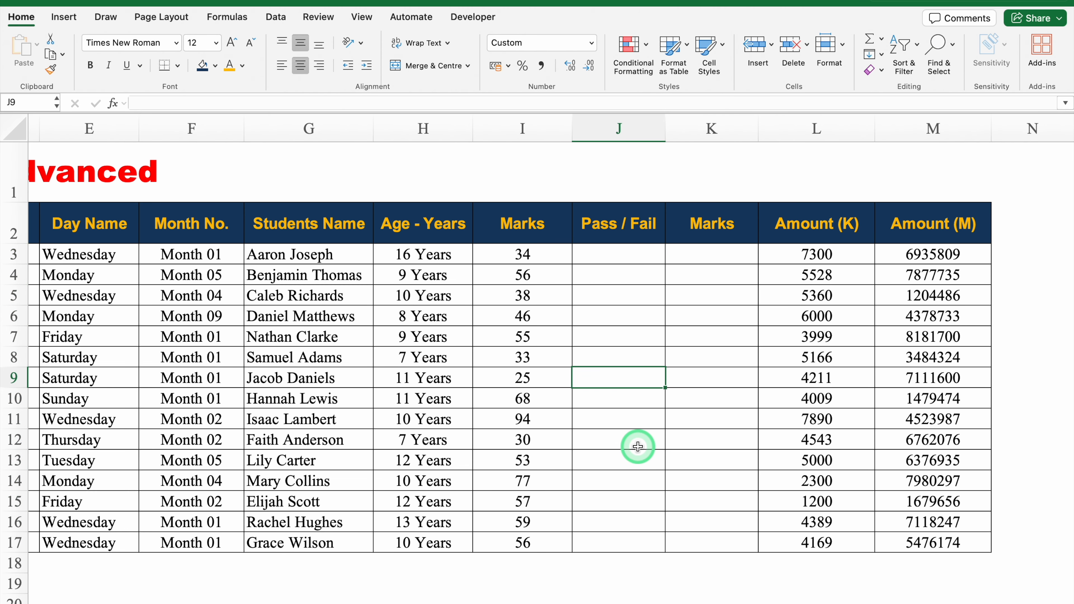
type("25")
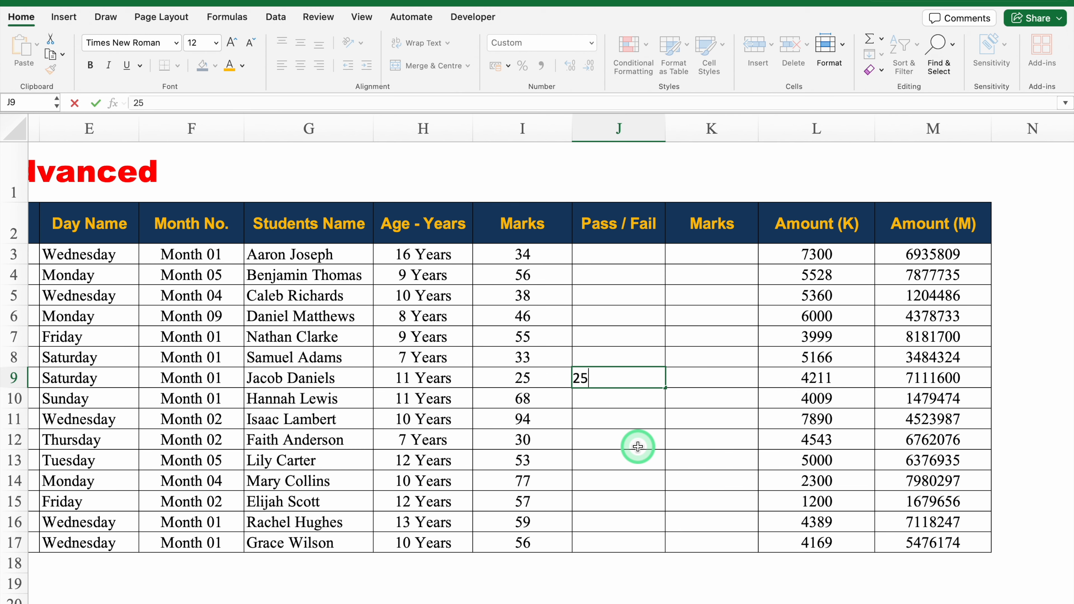
key("Return")
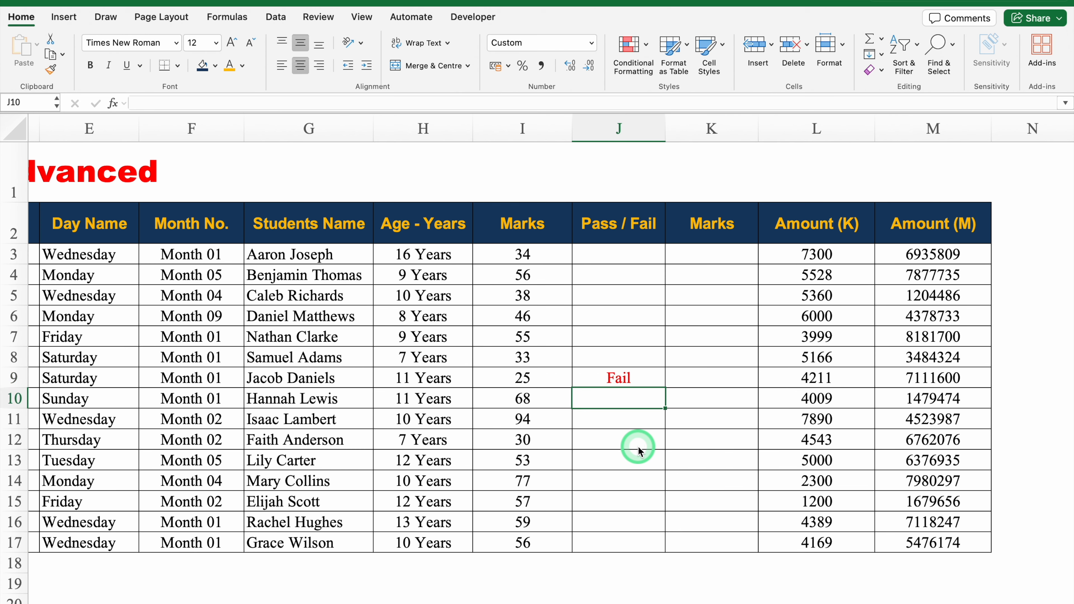
left_click(620, 378)
type("66")
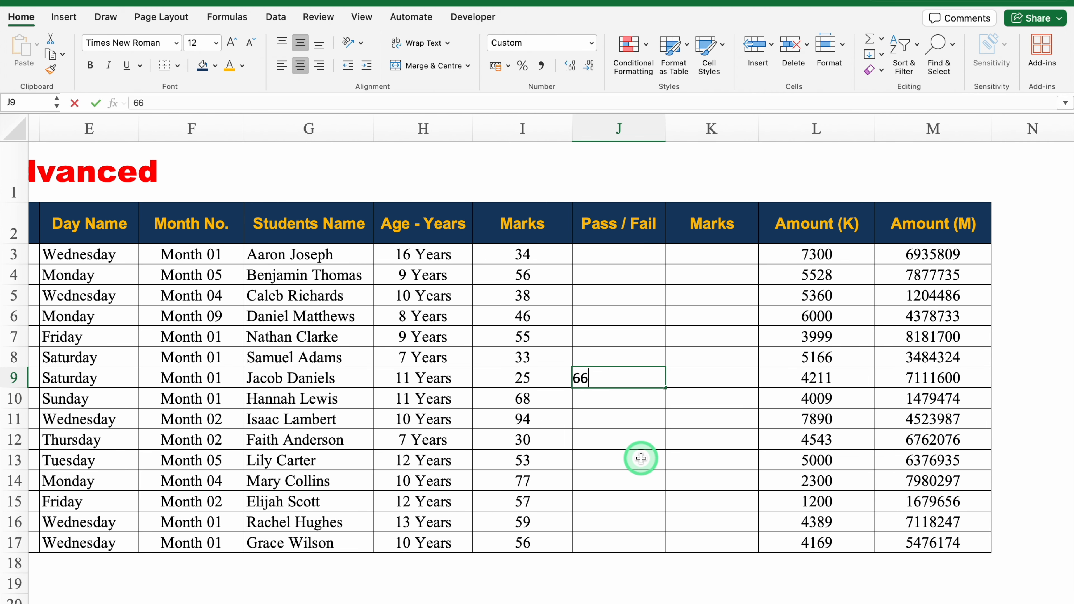
key("Return")
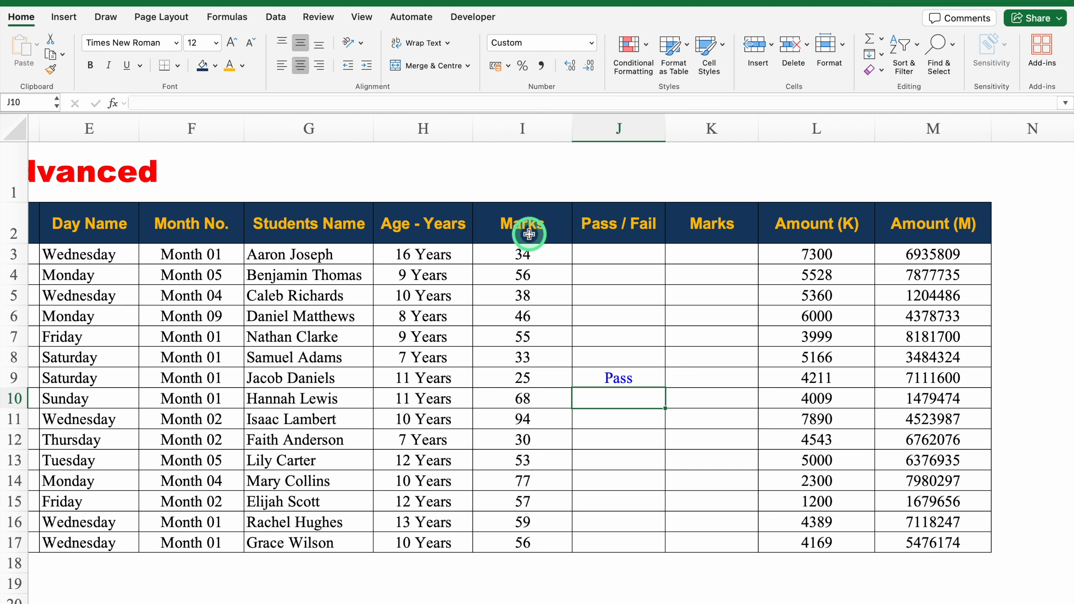
Step: Enter =I3 in K3 of the second Marks column and fill the formula down to row 17
left_click(684, 259)
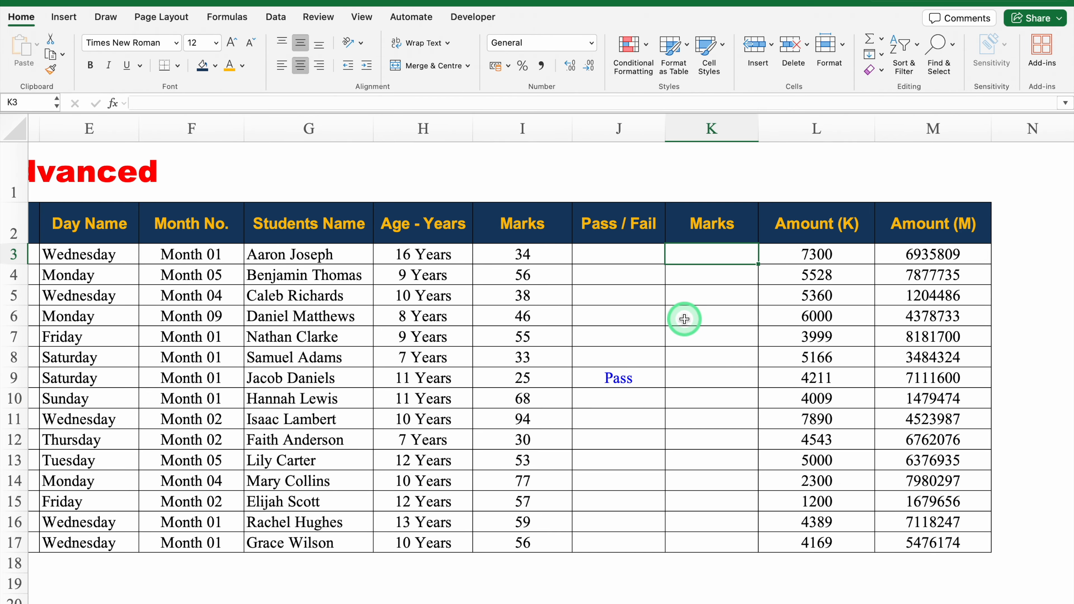
type("=")
left_click(535, 255)
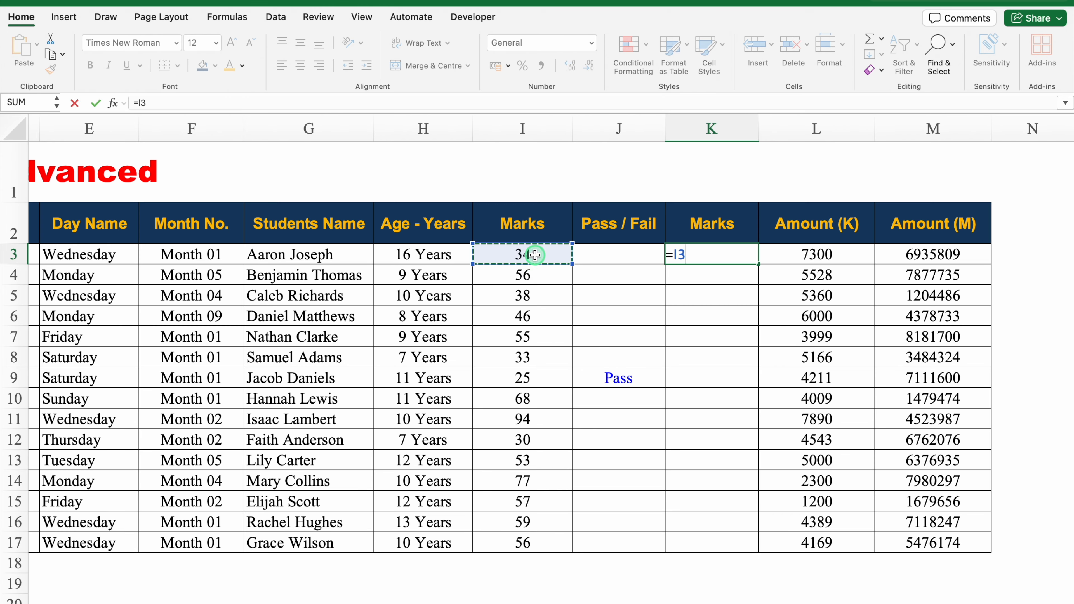
key("Return")
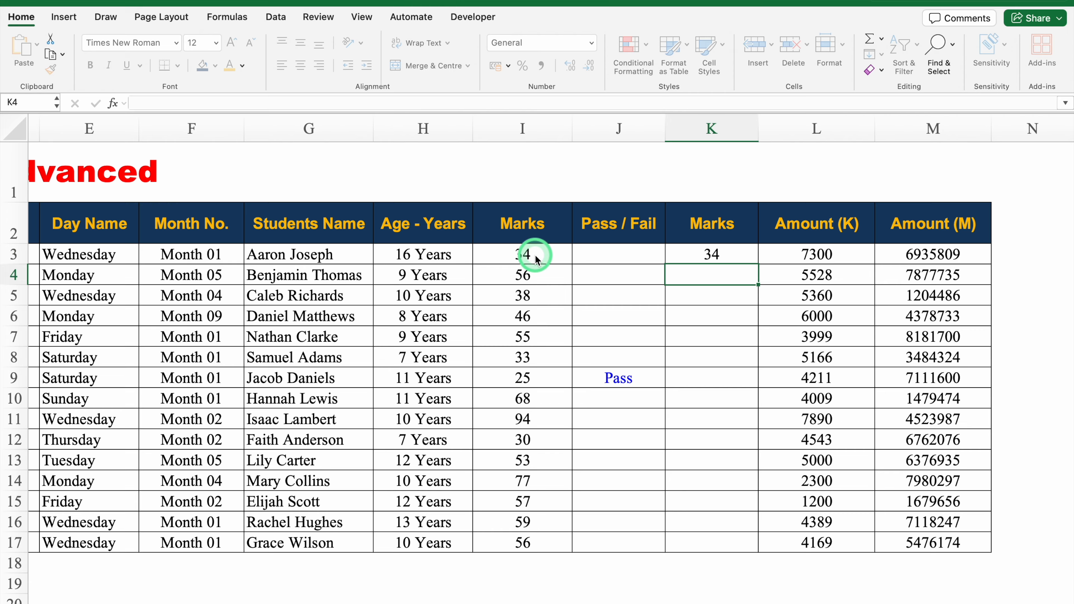
left_click(755, 262)
double_click(757, 264)
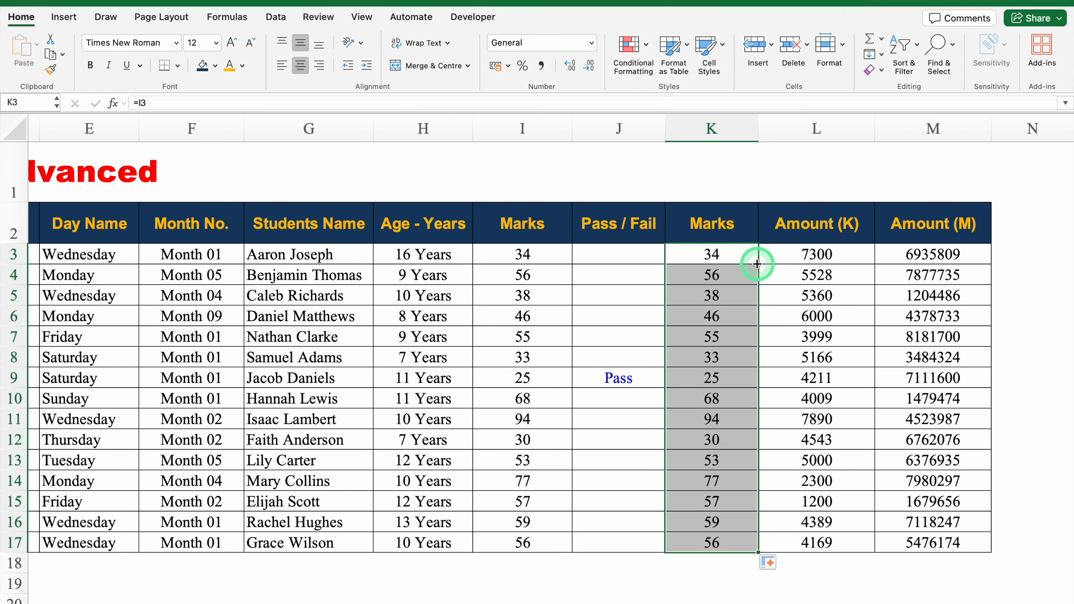
Step: Begin a custom number format for K3:K17 with the code [Red][<35]General
key("super+1")
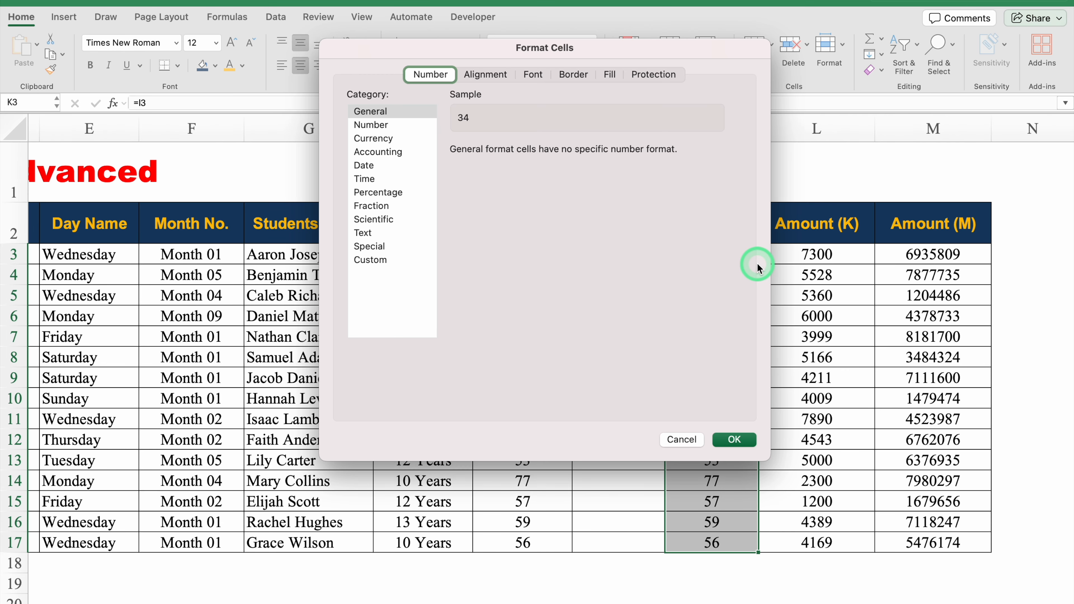
left_click(372, 259)
left_click(510, 170)
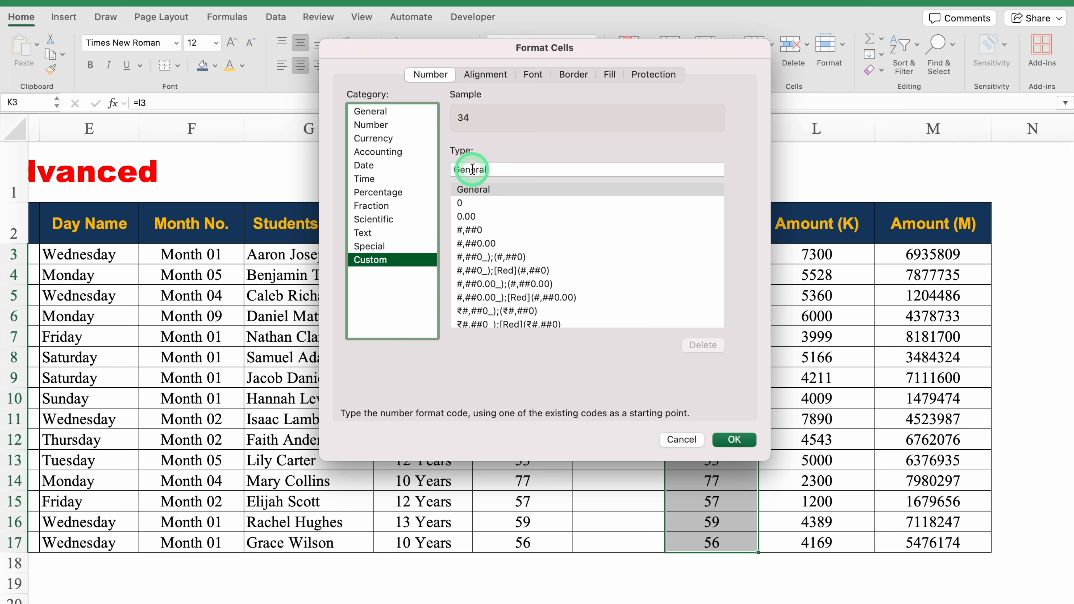
left_click(455, 174)
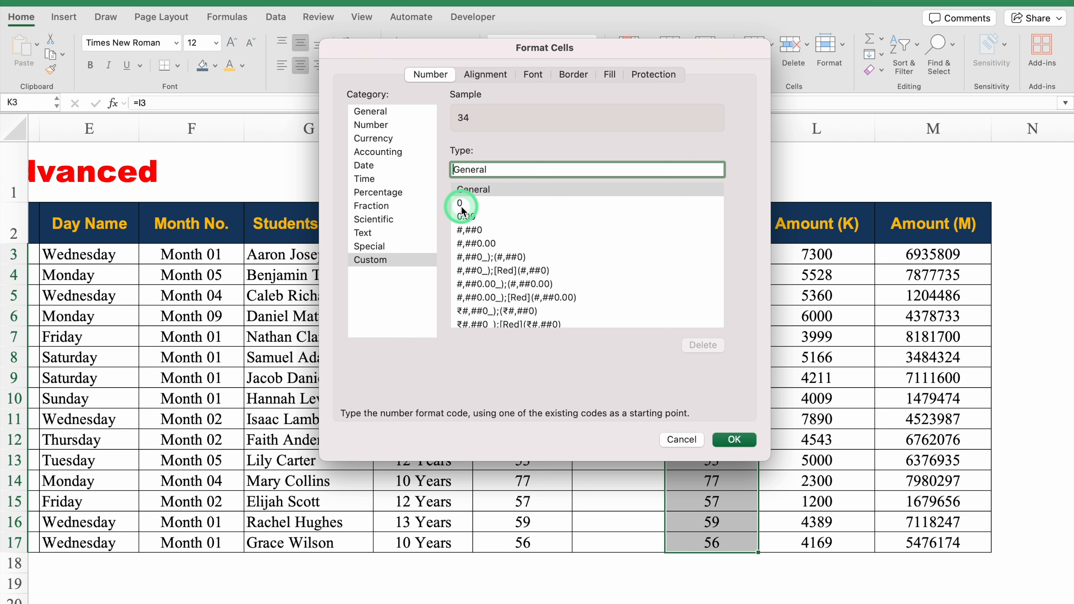
left_click(463, 211)
type("[")
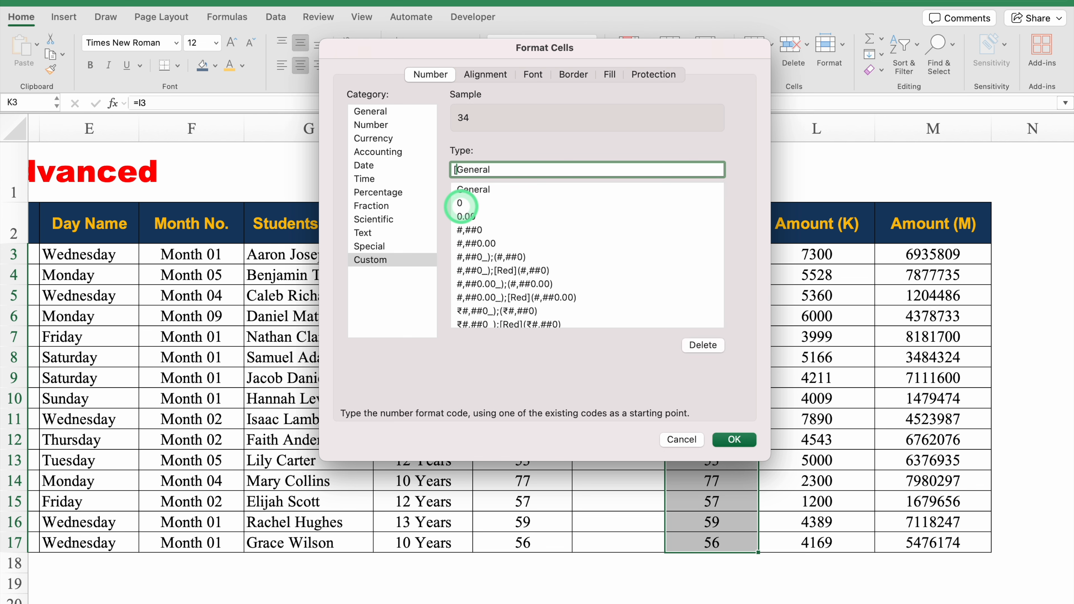
type("Red][<35]")
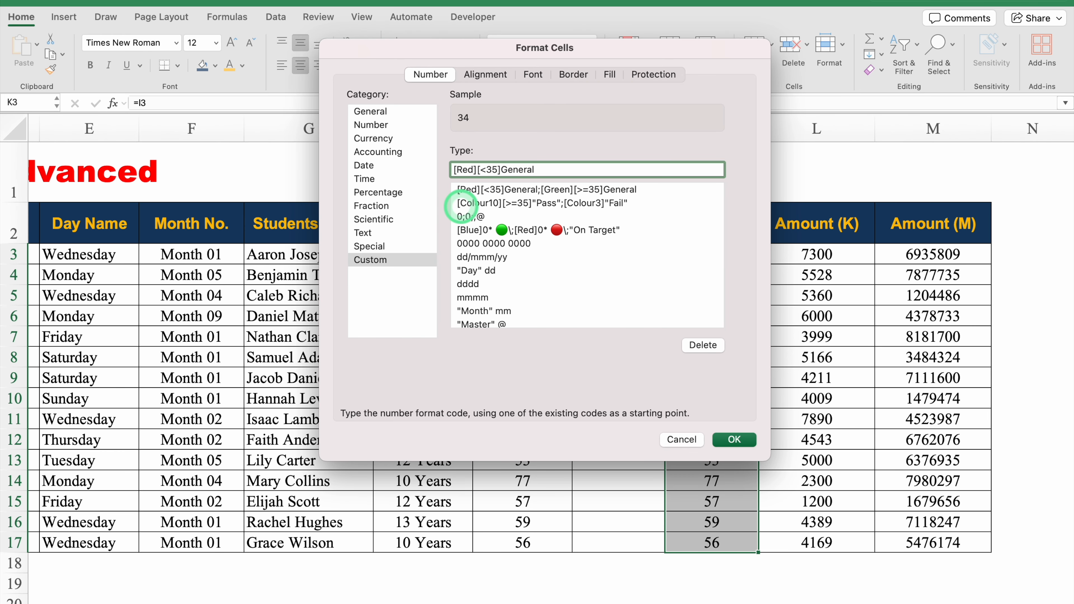
Step: Extend the code to [Red][<35]General;[Green][>=35]General and apply it to K3:K17
left_click(546, 169)
left_click_drag(546, 168, 502, 169)
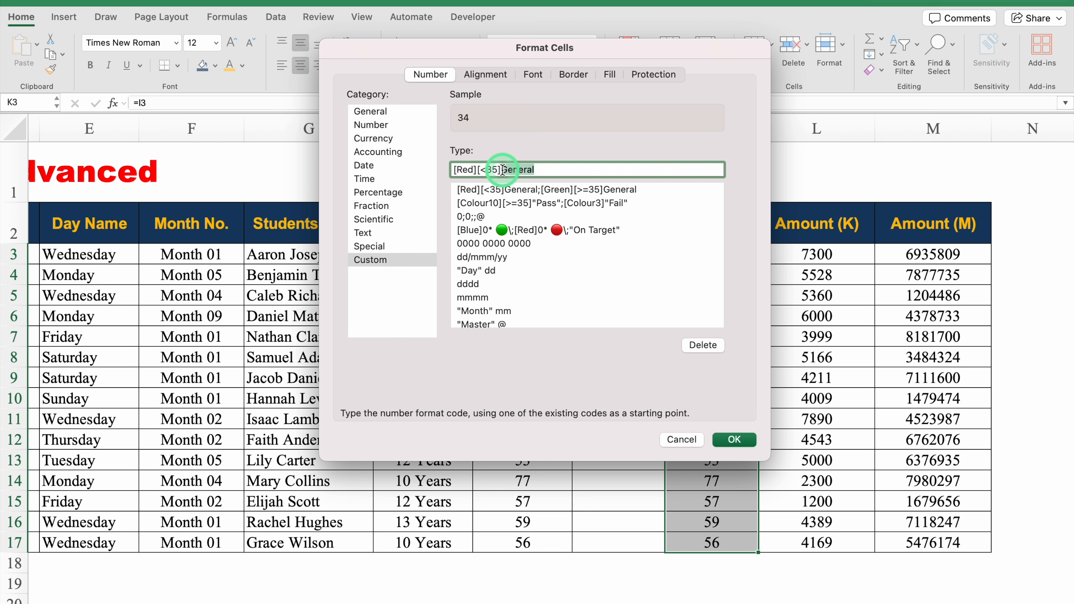
left_click(547, 169)
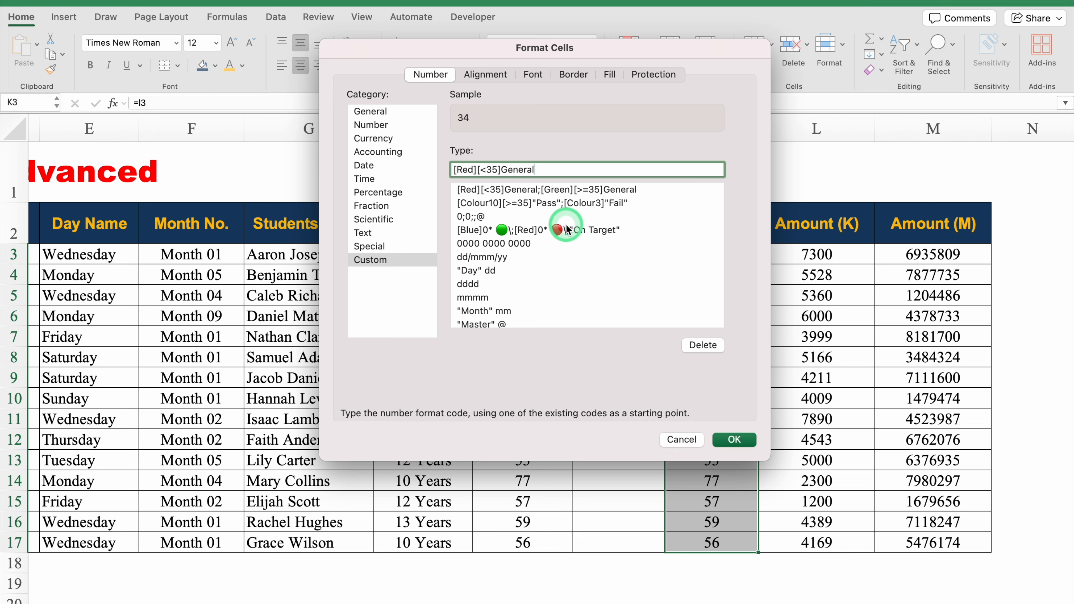
type(";[Green][>=35]")
type("General")
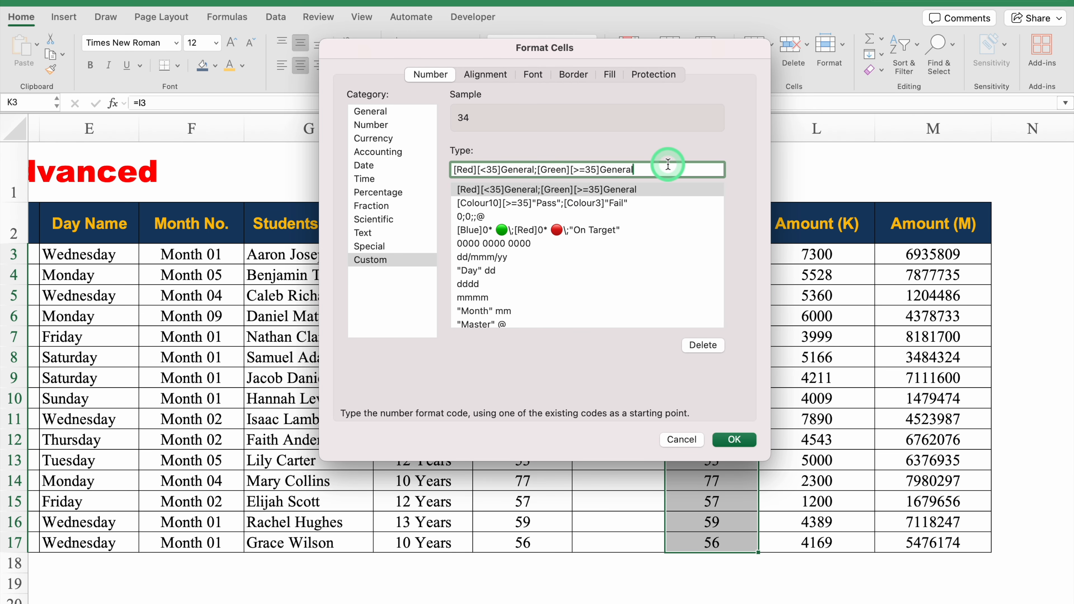
left_click(722, 444)
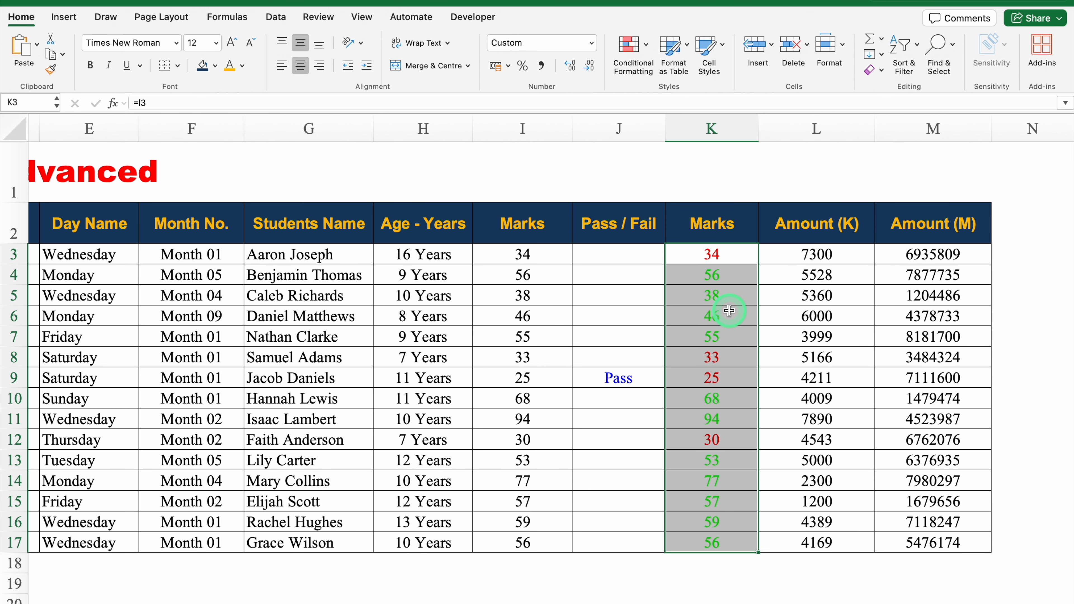
Step: Clear the second Marks cells K3:K17 and test the coloured format in K7 with 30, replaced by 35
key("Delete")
left_click(709, 335)
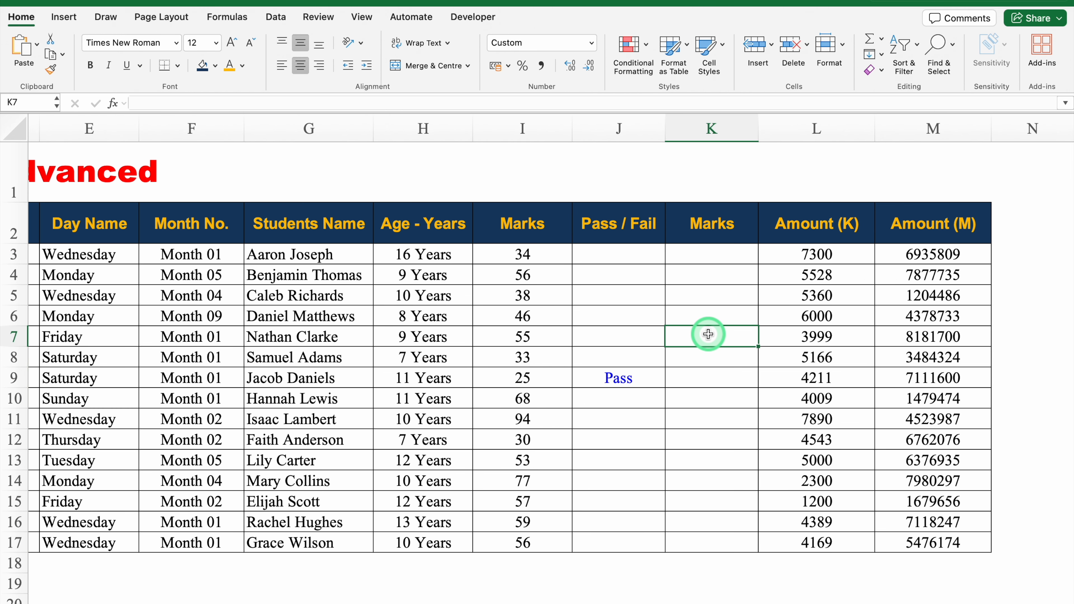
type("30")
key("Return")
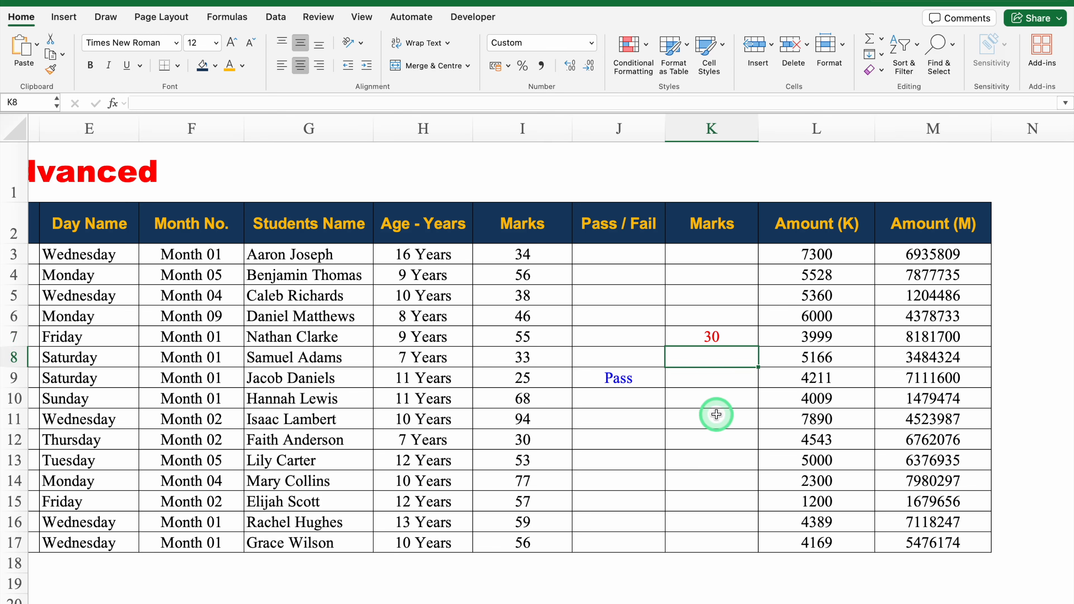
left_click(733, 338)
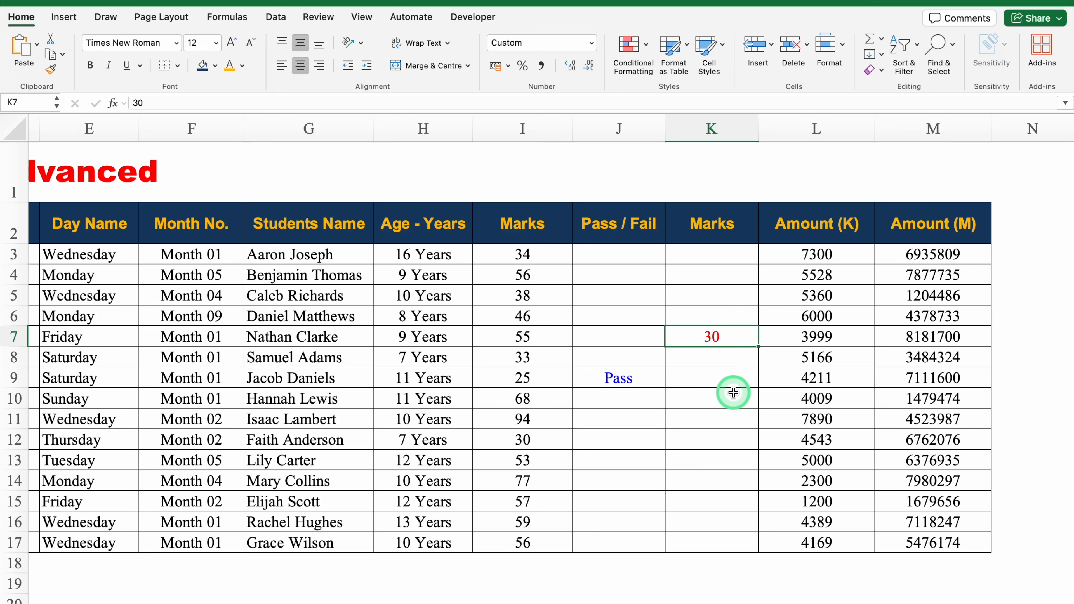
type("35")
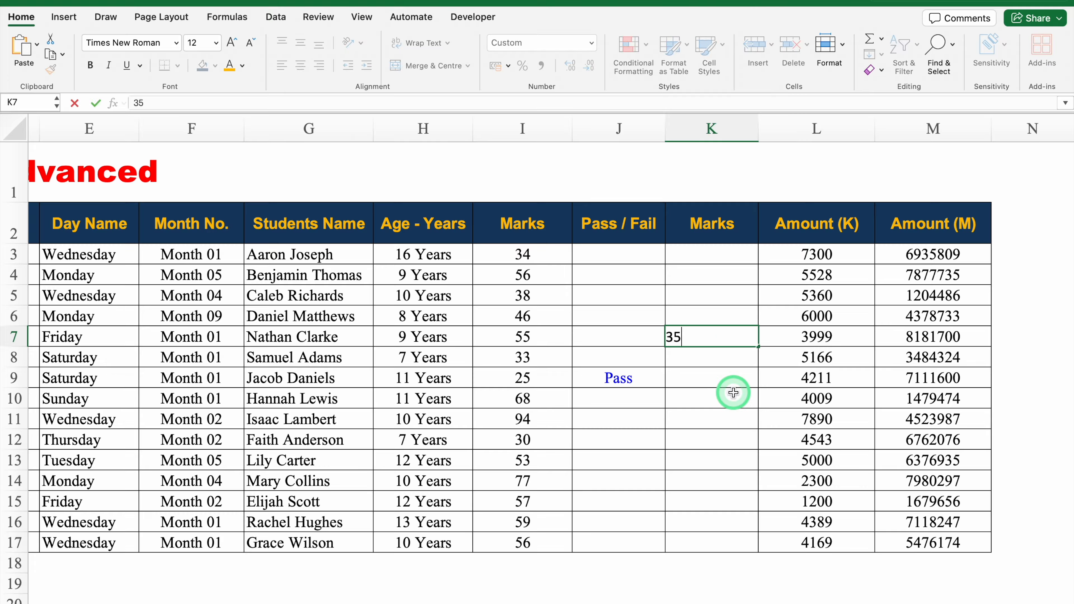
key("Return")
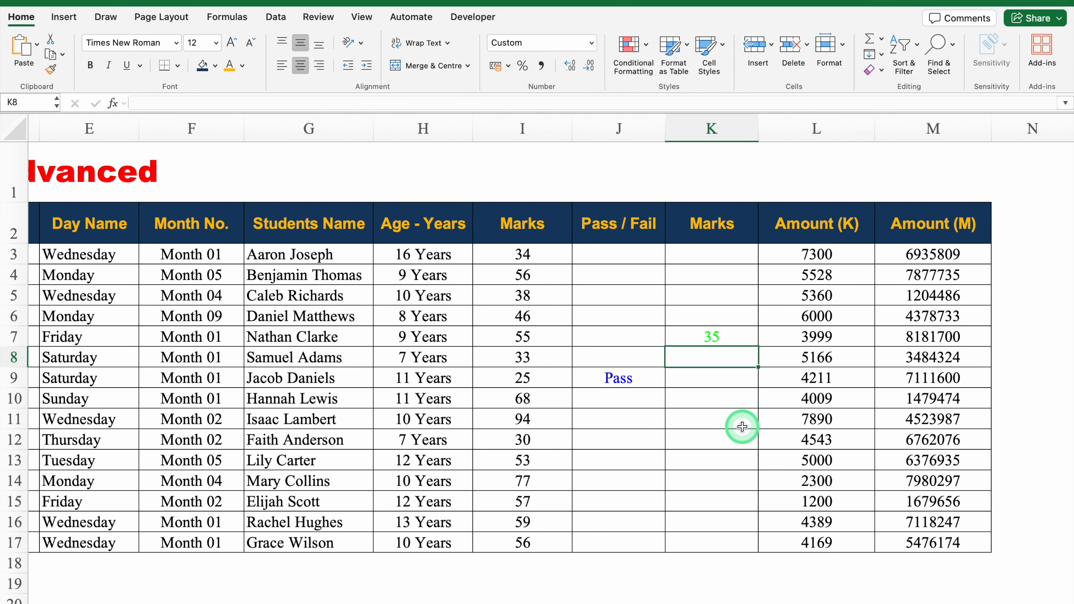
Step: Apply the custom number format 0.00,"K" to the whole Amount (K) column L
left_click(1017, 337)
key("Right")
key("Right")
key("Right")
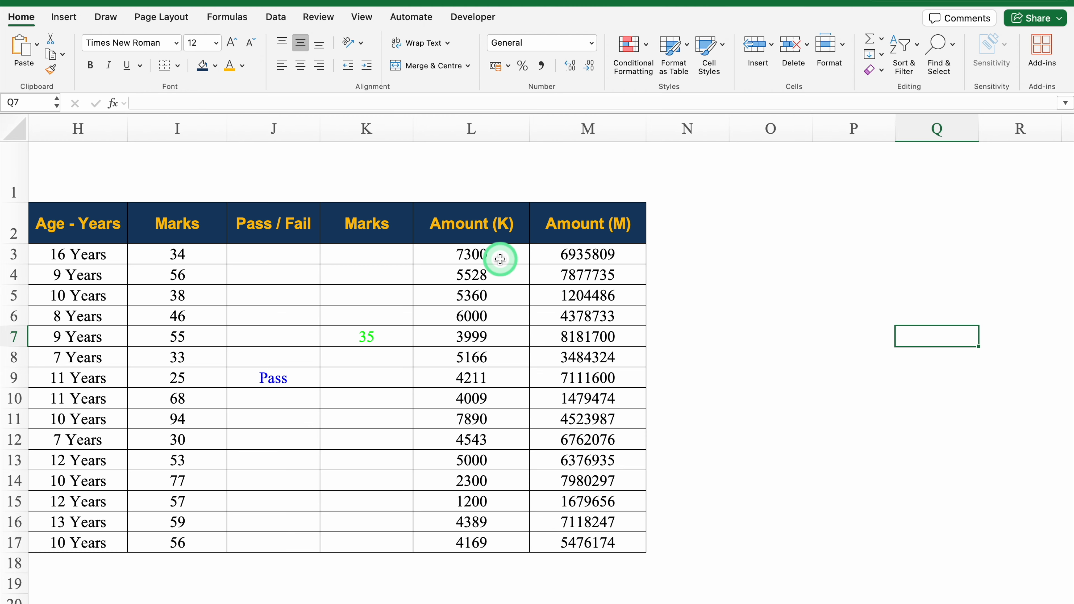
left_click_drag(500, 259, 491, 537)
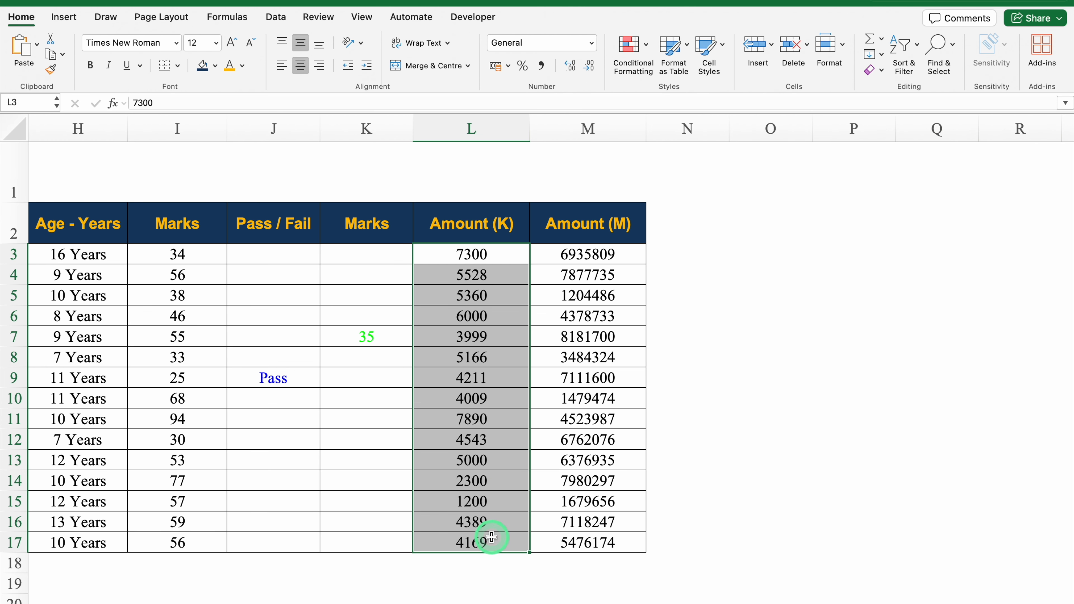
left_click(472, 129)
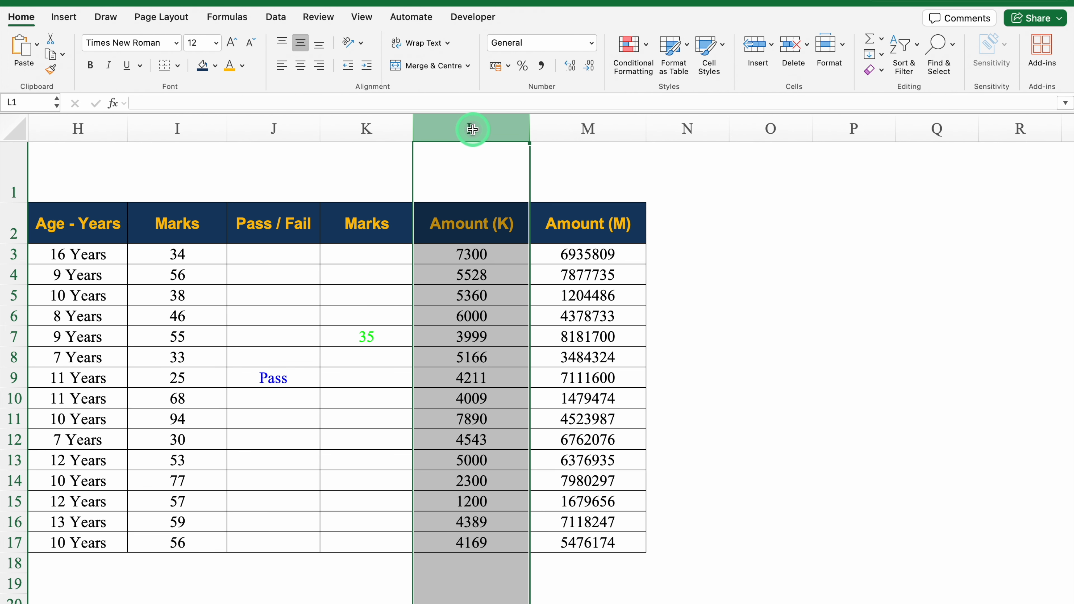
key("super+1")
left_click(372, 259)
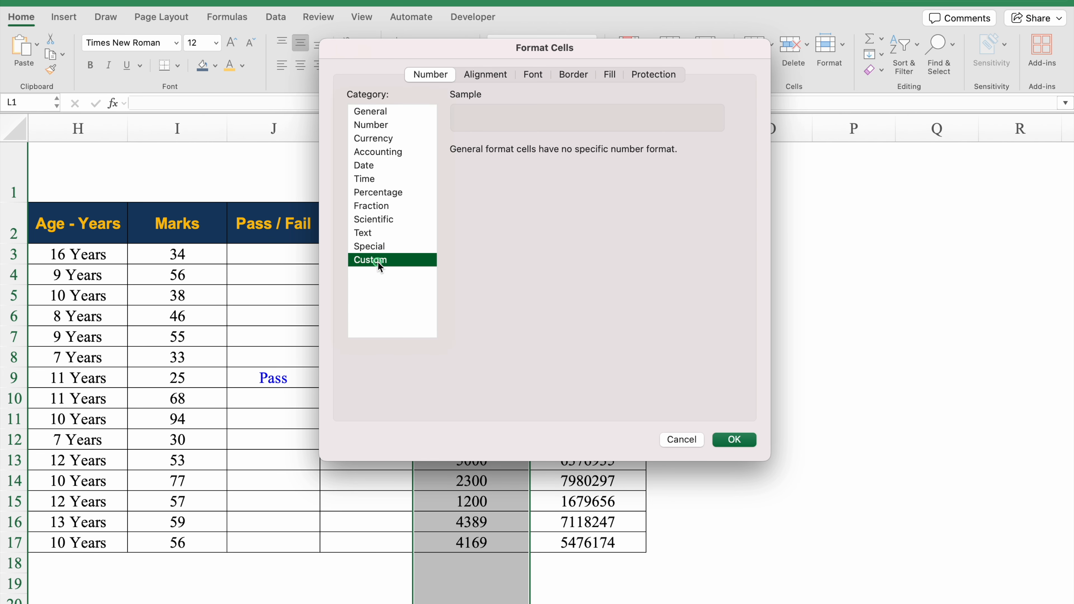
double_click(509, 169)
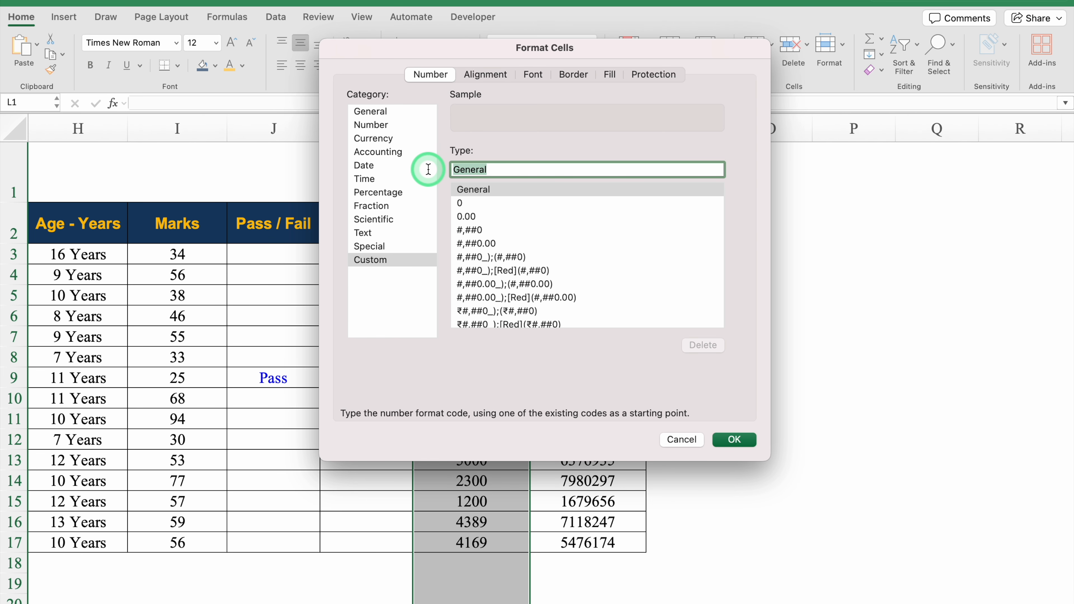
key("BackSpace")
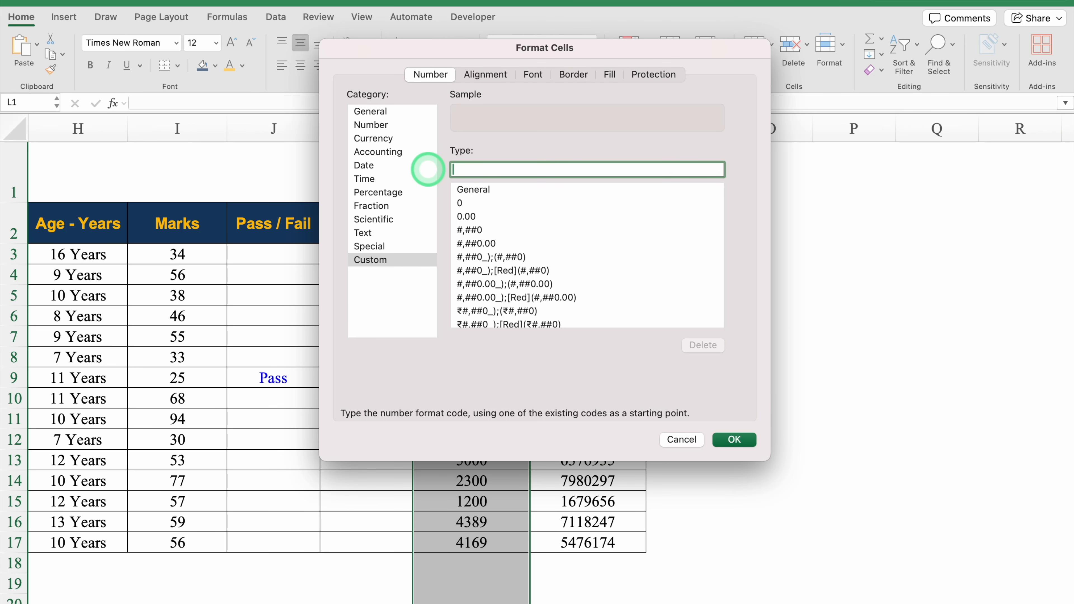
type("0.00")
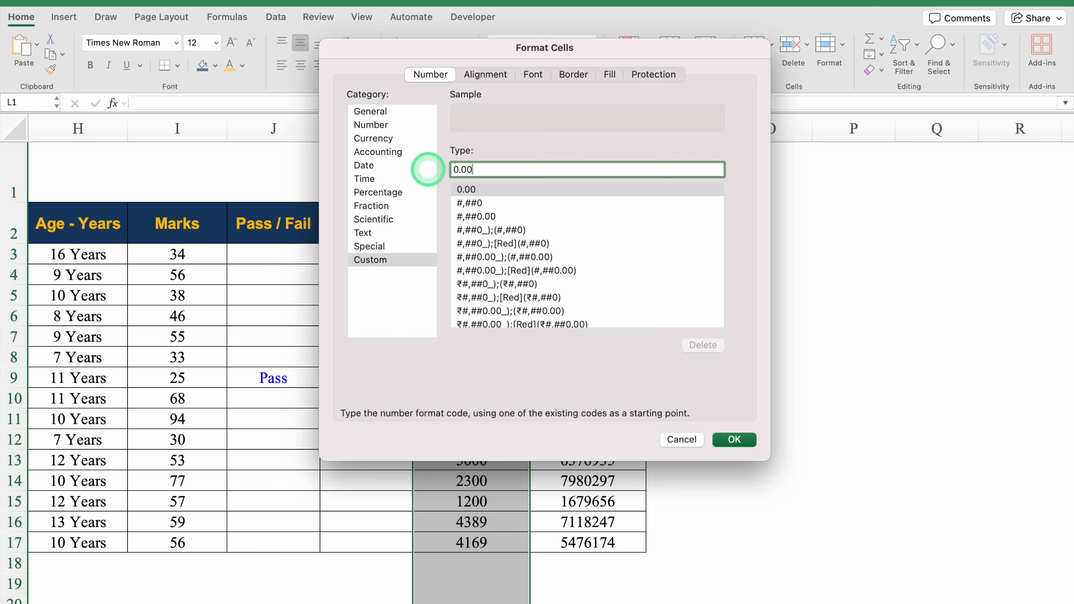
type(",\"")
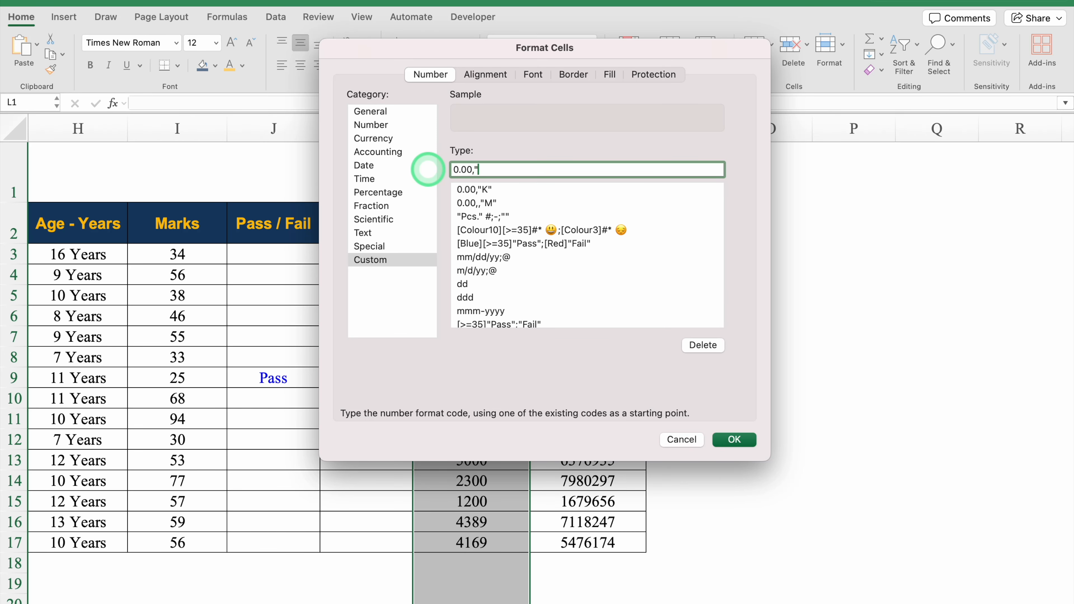
type("K\"")
left_click(735, 441)
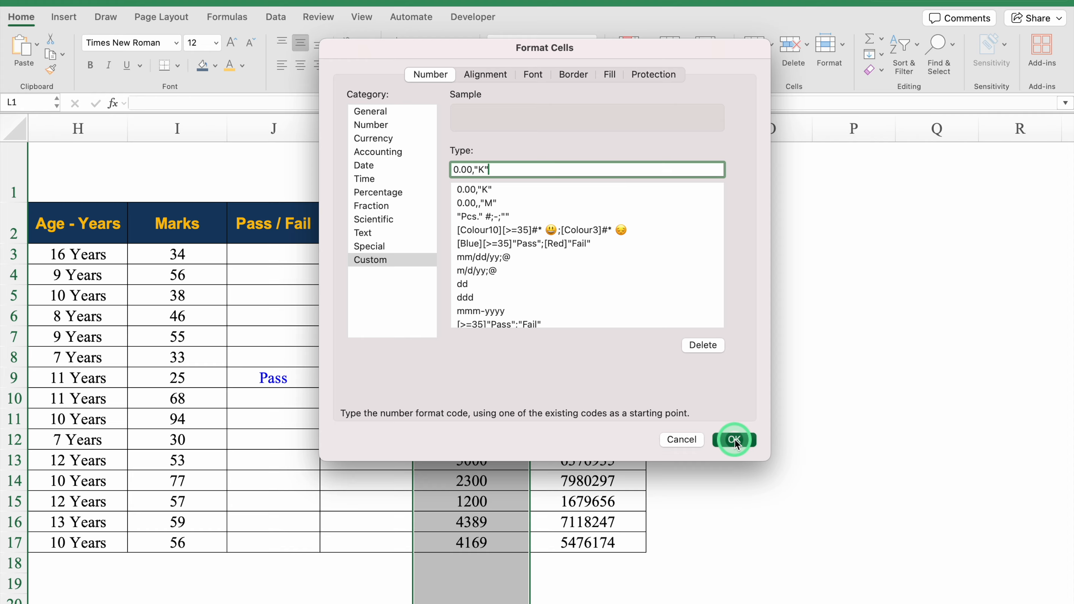
Step: Remove the decimals from the Amount (K) column's custom format so that it reads 0,"K"
left_click(556, 253)
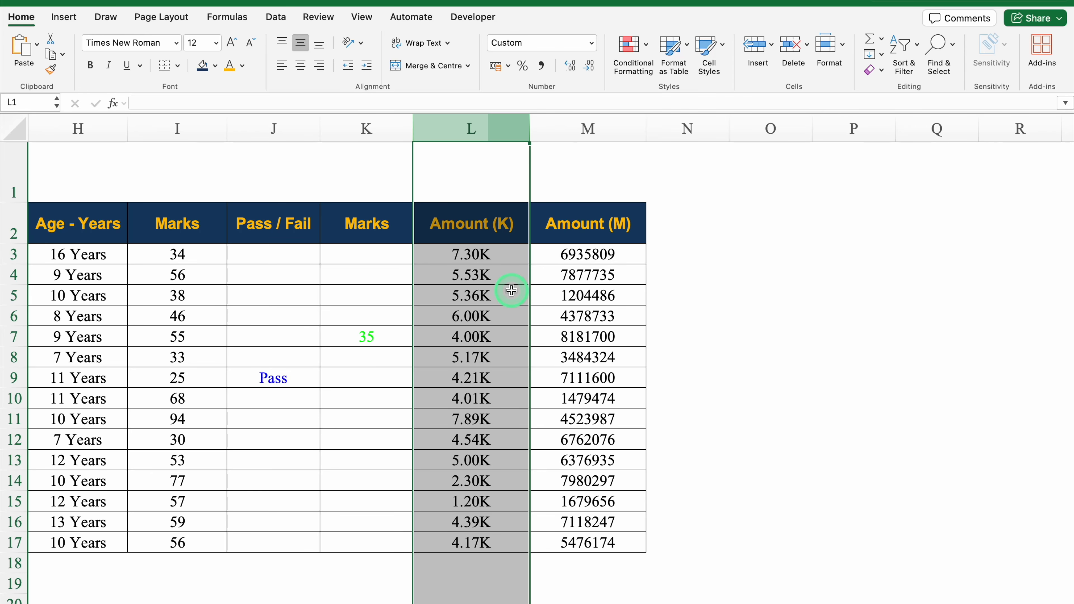
key("super+1")
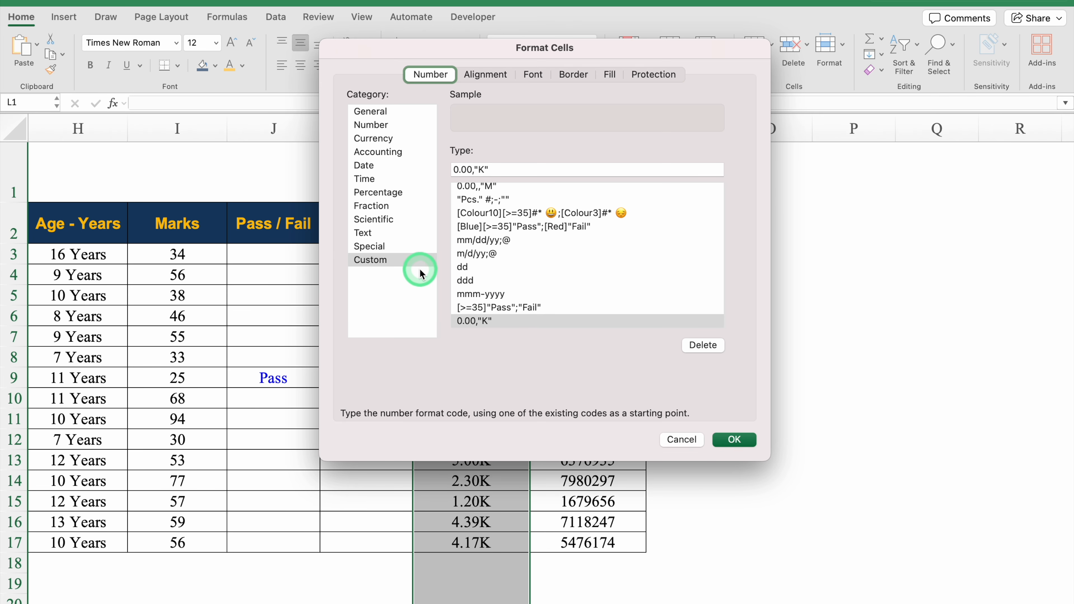
left_click(408, 262)
left_click(472, 170)
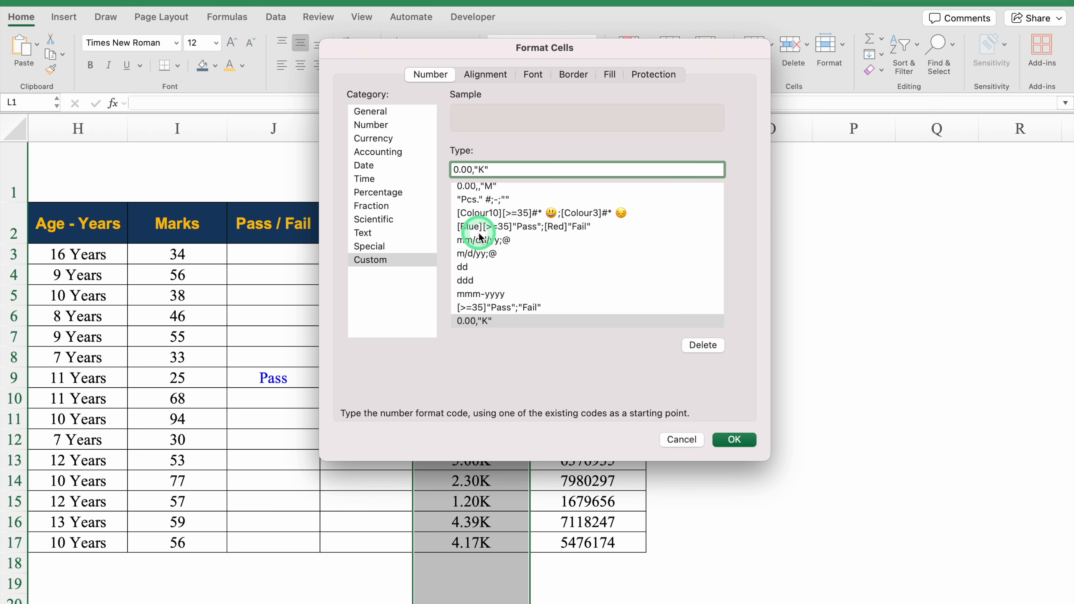
key("BackSpace")
key("BackSpace")
key("BackSpace")
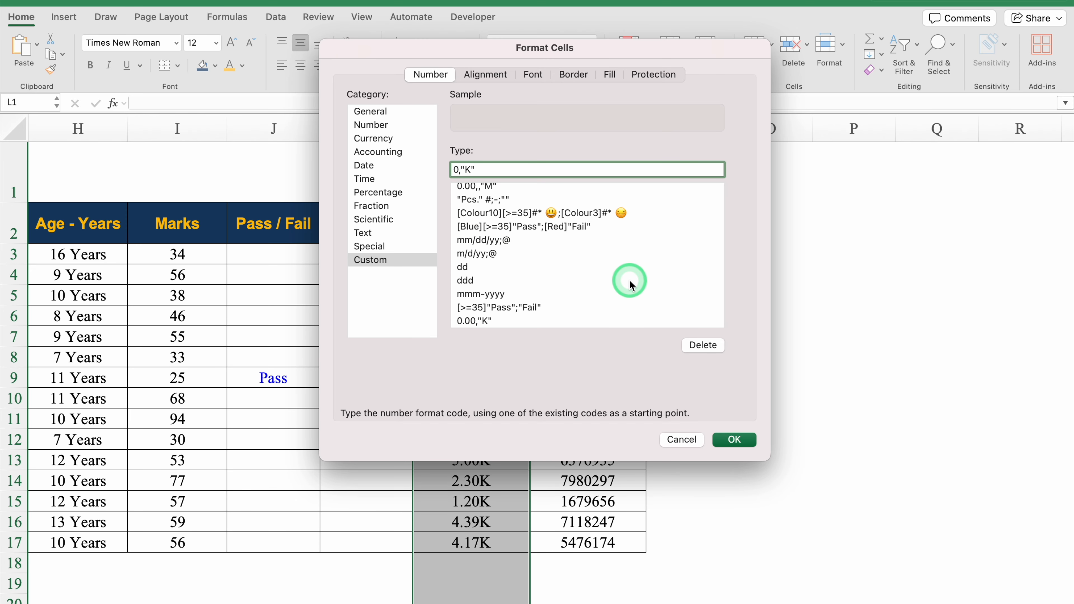
left_click(734, 440)
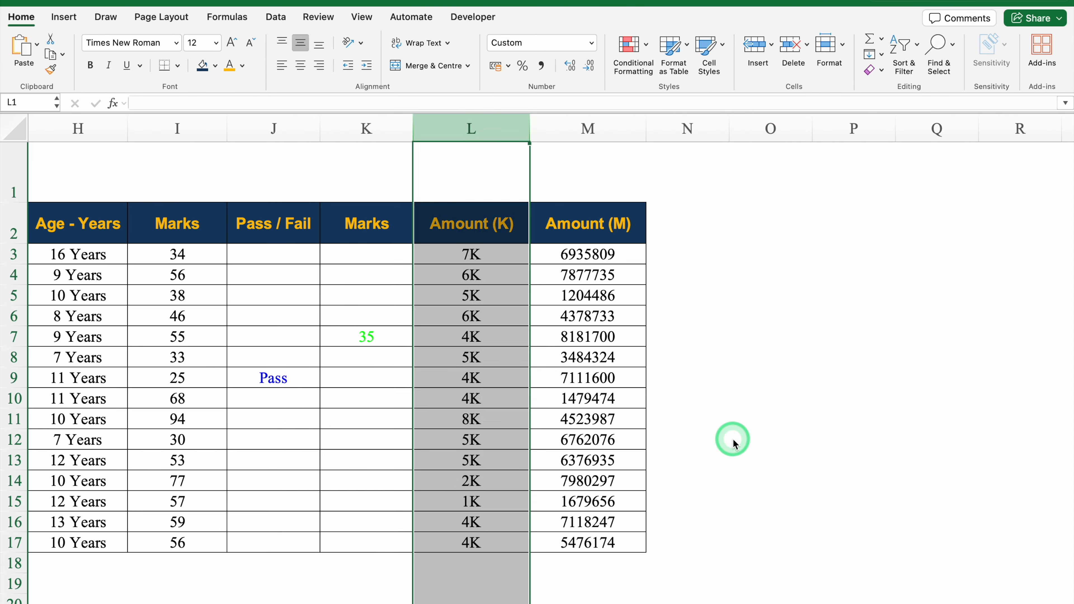
left_click(757, 399)
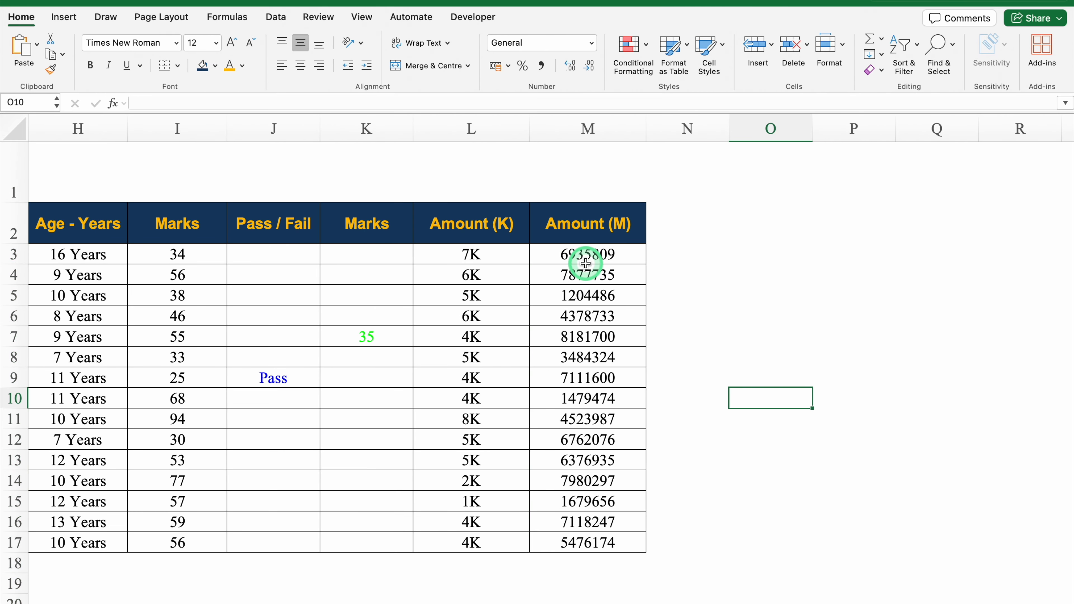
Step: Apply the custom number format 0.00,,"M" to the whole Amount (M) column M
left_click(601, 120)
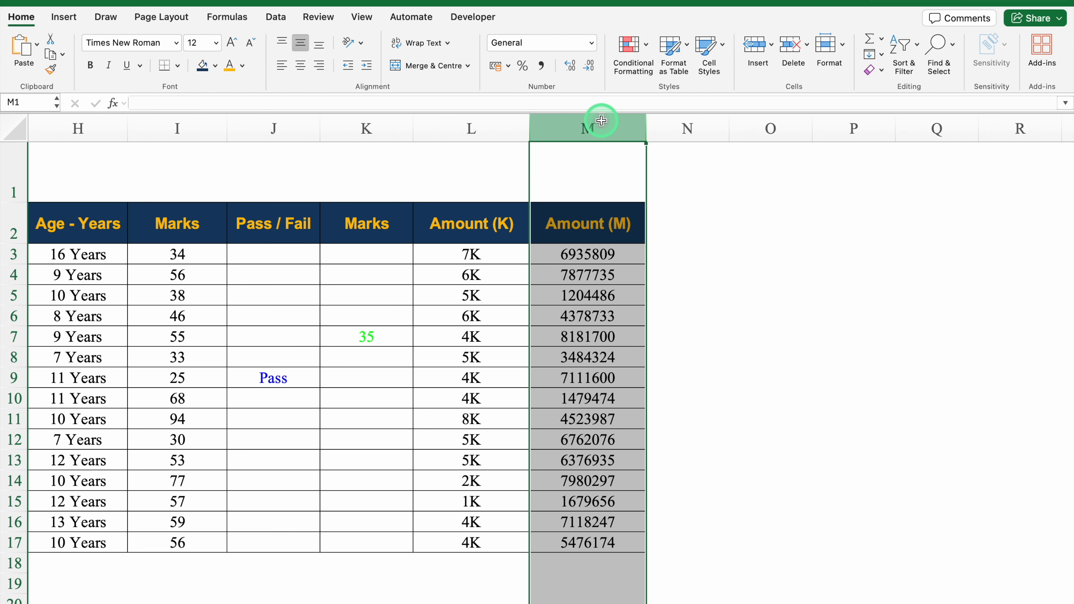
key("super+1")
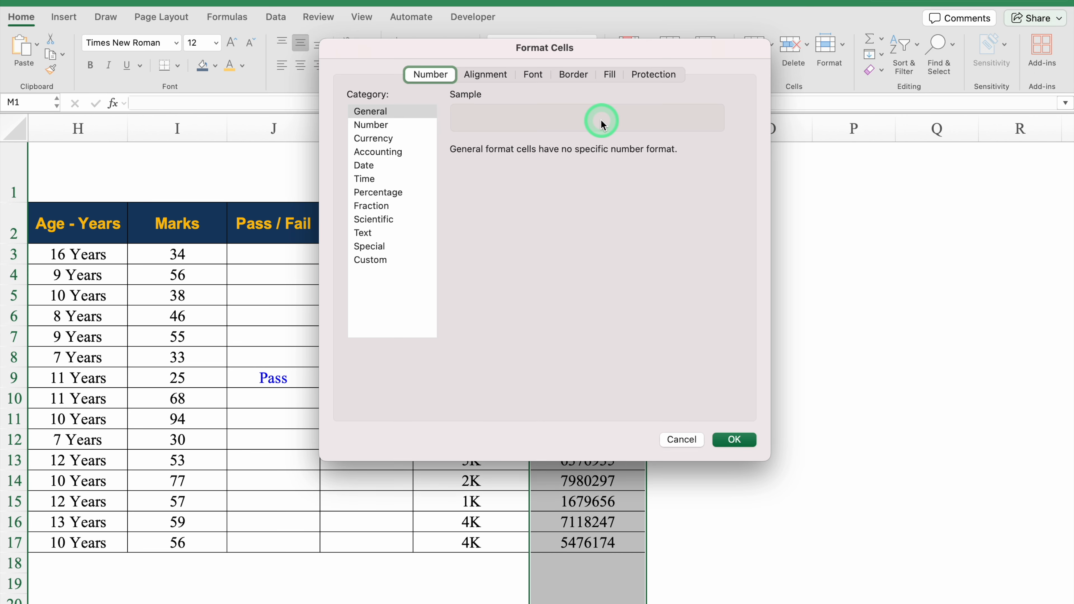
left_click(371, 259)
left_click_drag(532, 168, 420, 166)
key("BackSpace")
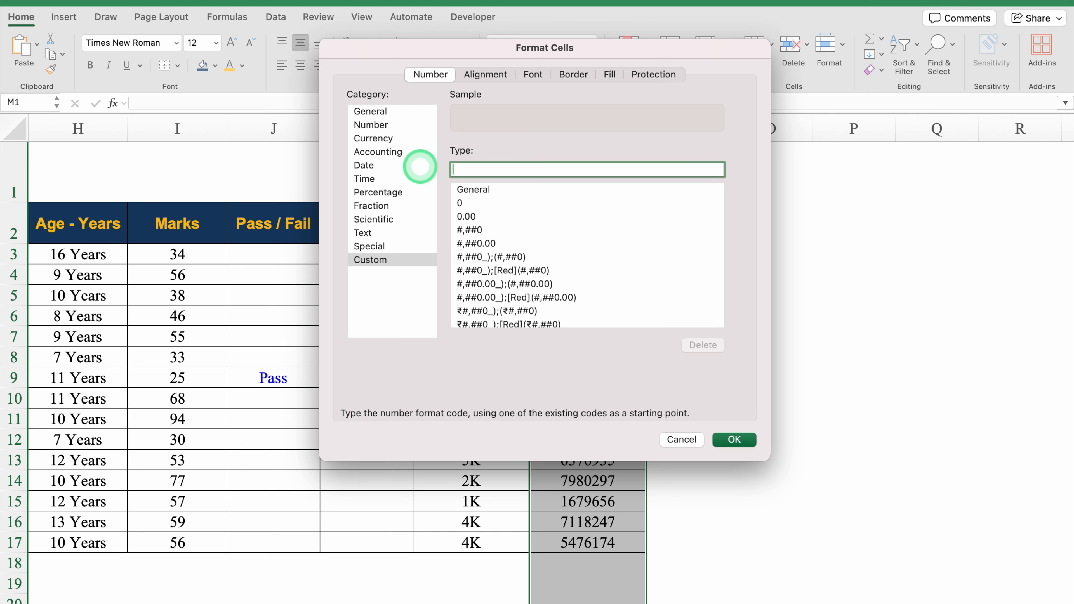
type("0")
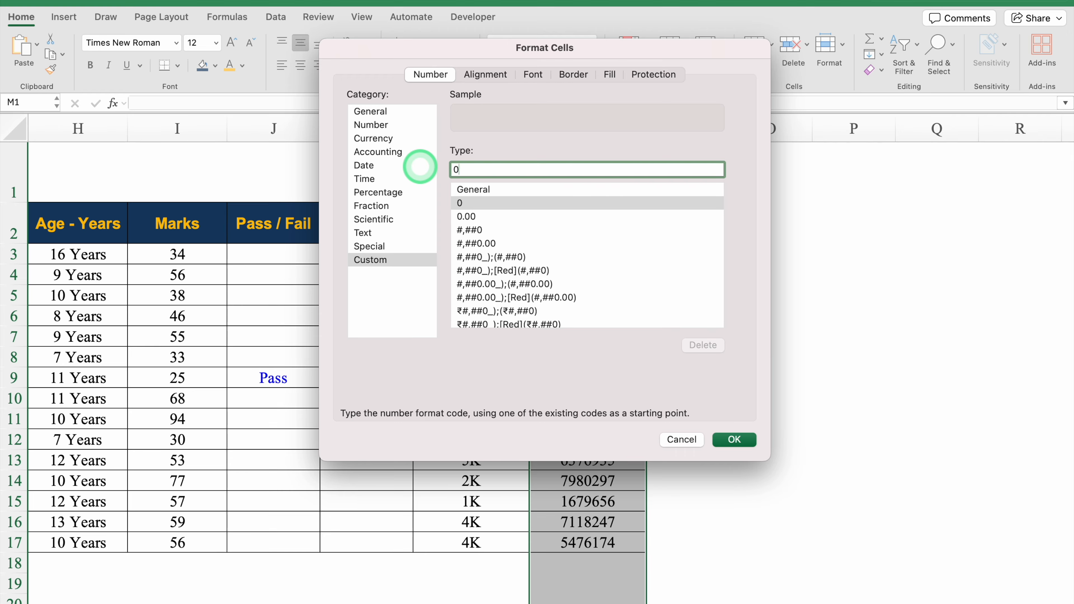
type(".")
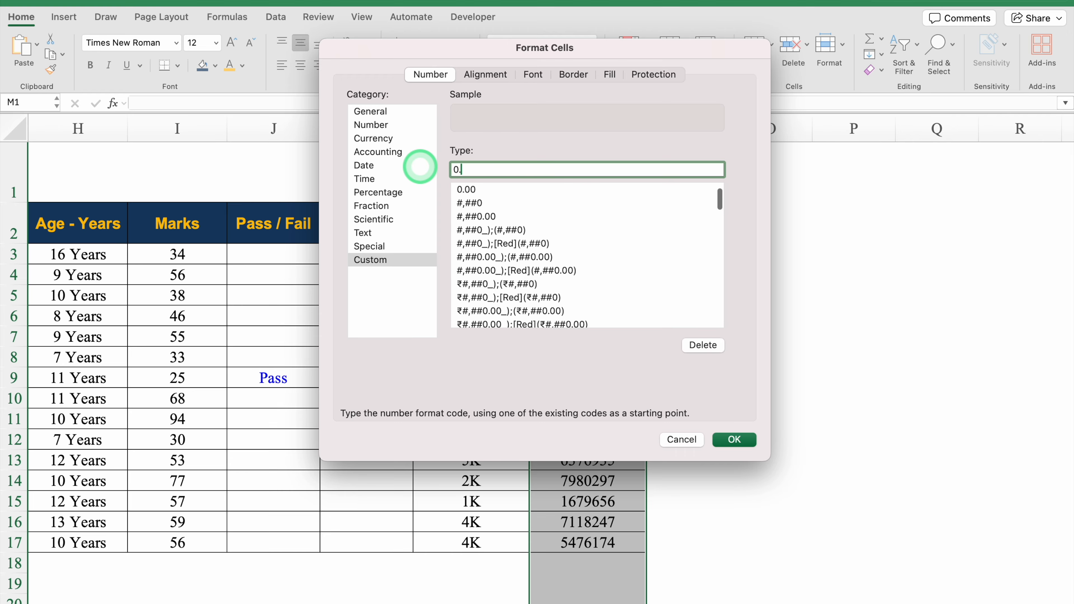
type("00")
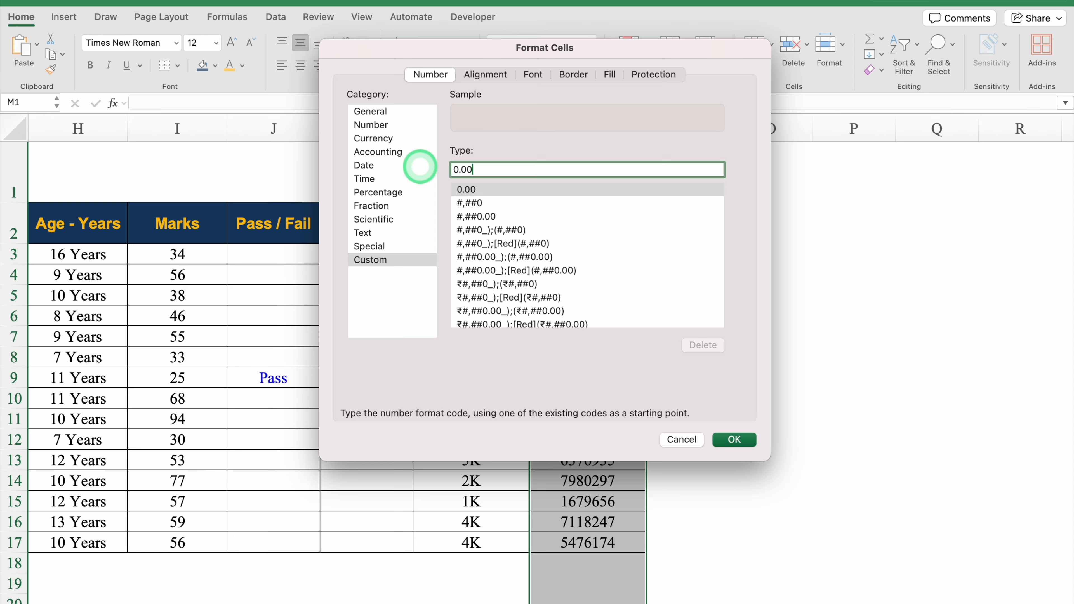
type(",")
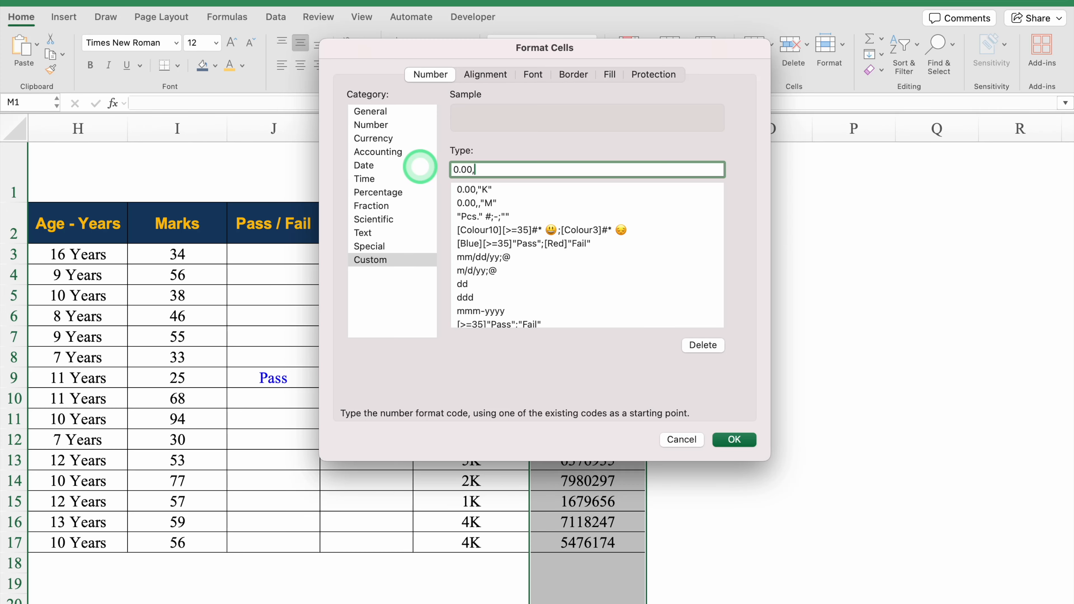
type(",\"")
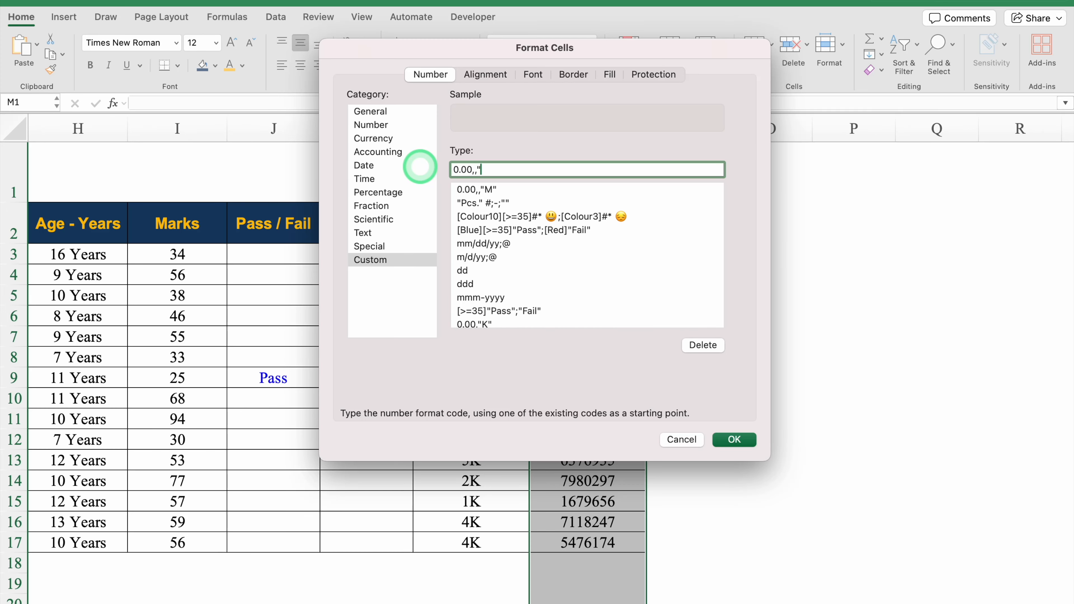
type("M\"")
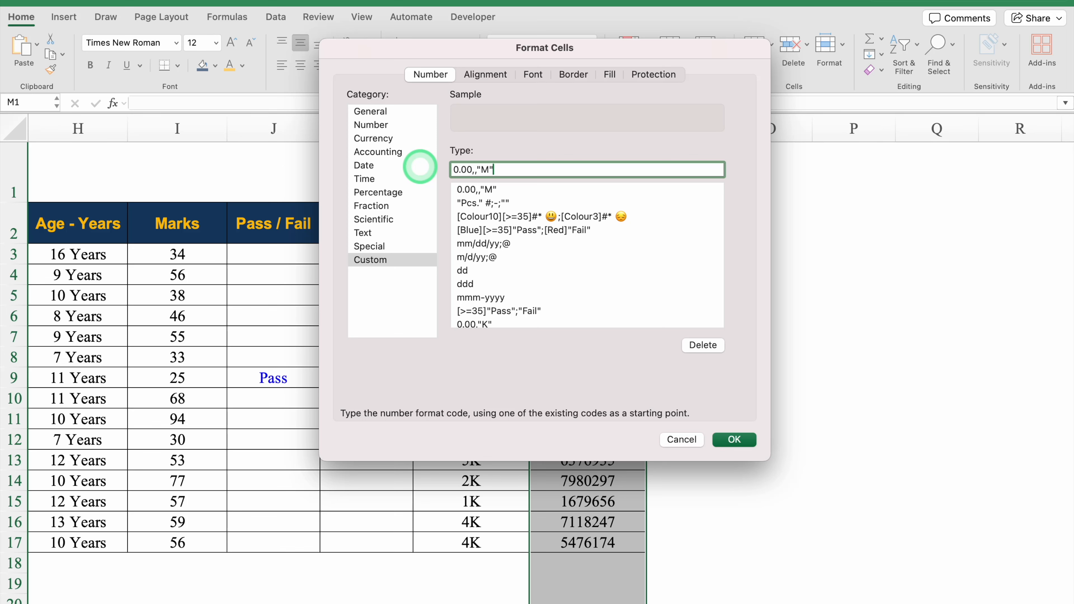
left_click(734, 440)
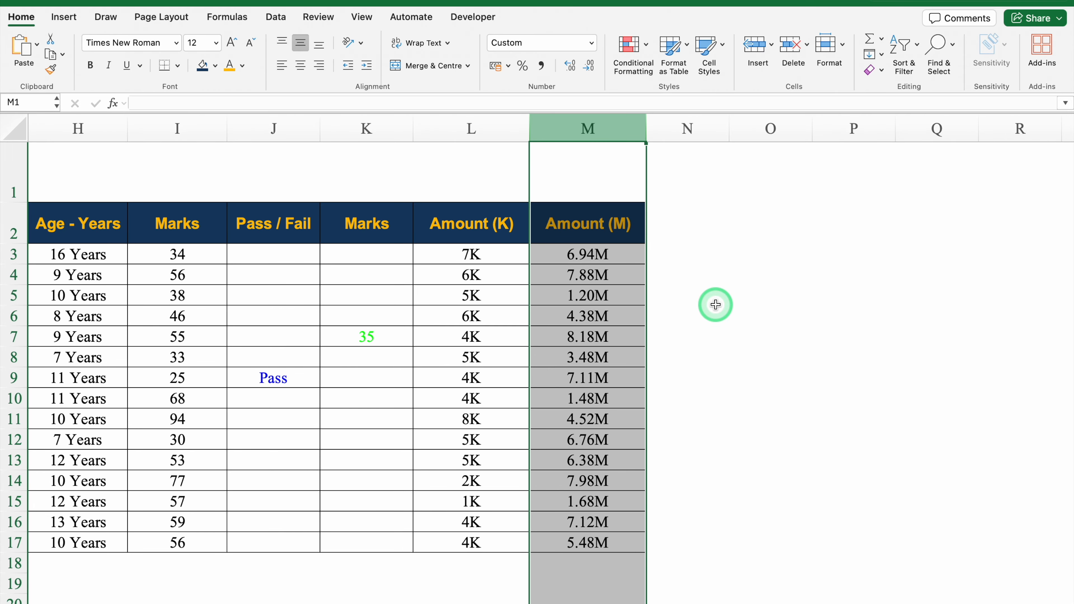
Step: Review the saved custom format codes available for the Amount (M) column without changing its format
key("super+1")
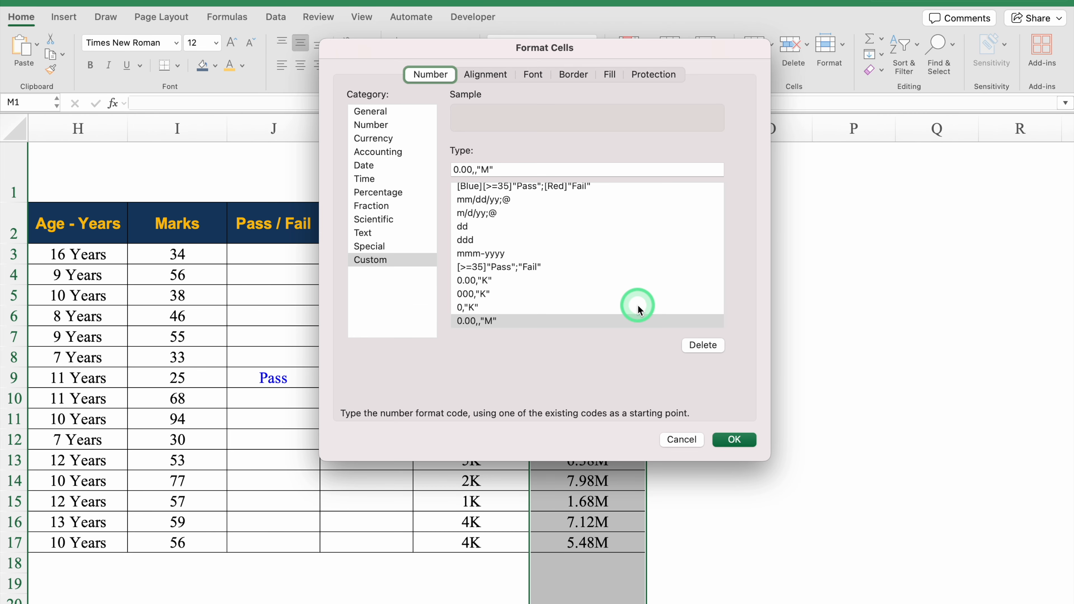
left_click(625, 315)
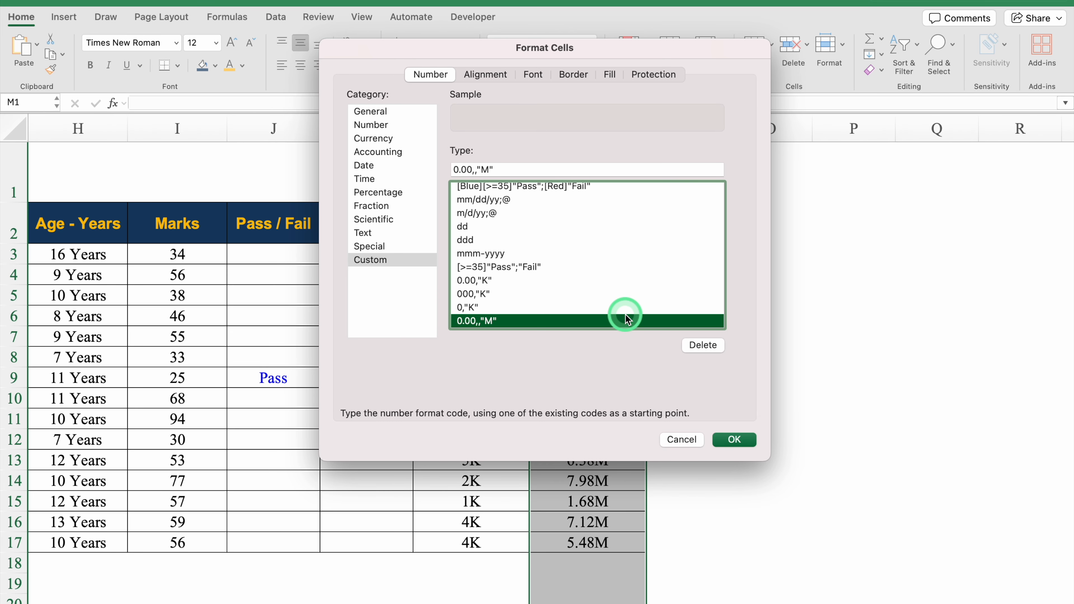
left_click_drag(625, 314, 578, 190)
key("Down")
key("Down")
key("Down")
key("Down")
key("Down")
key("Down")
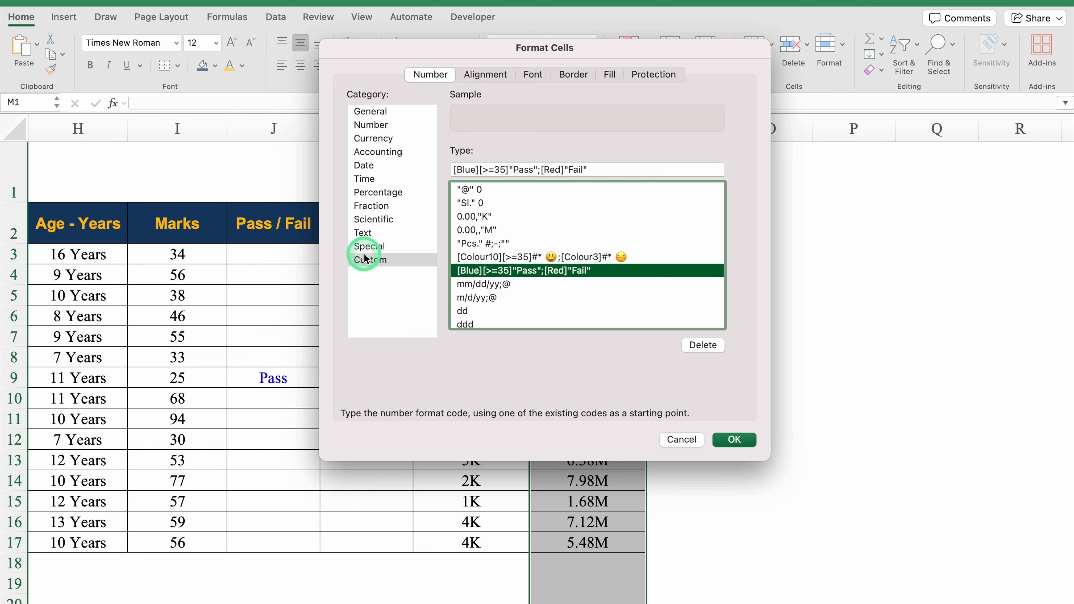
key("Down")
key("Down")
key("Down")
key("Down")
key("Down")
key("Down")
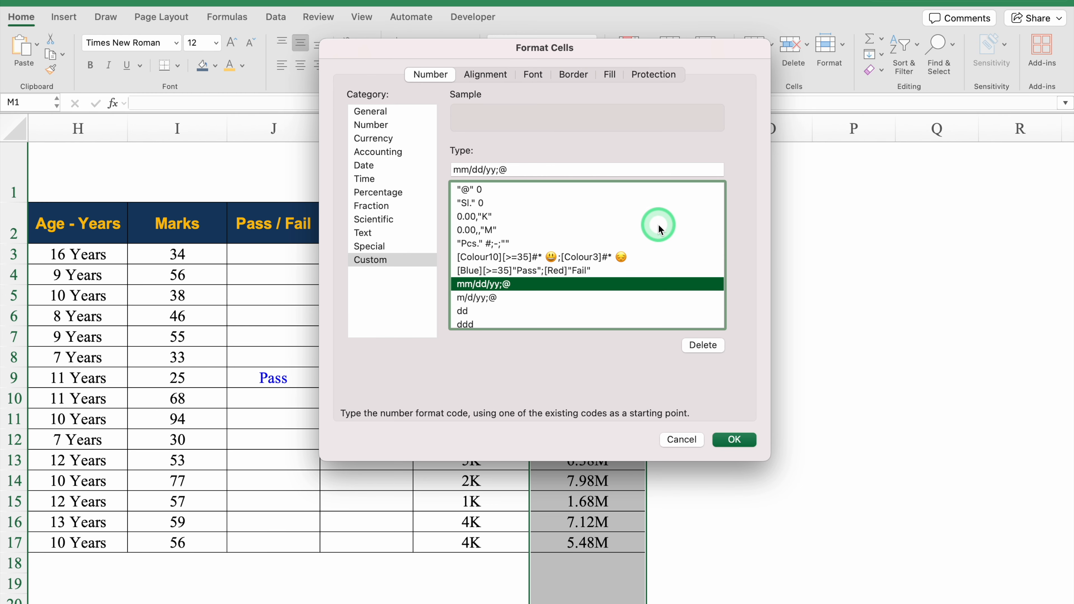
key("Down")
key("Down")
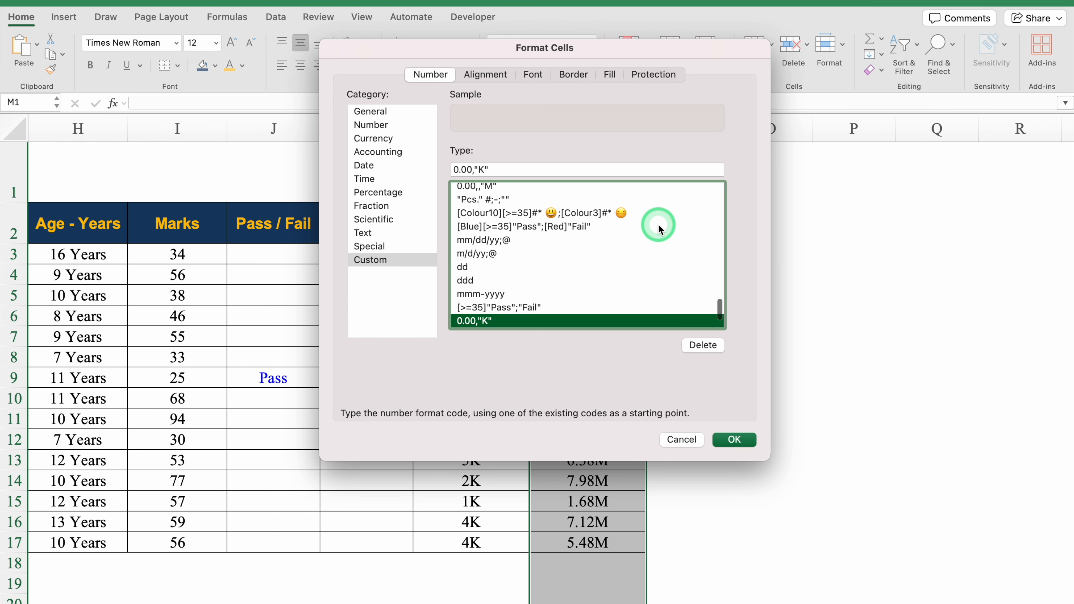
key("Up")
key("Up")
key("Up")
key("Up")
key("Up")
key("Up")
key("Up")
key("Up")
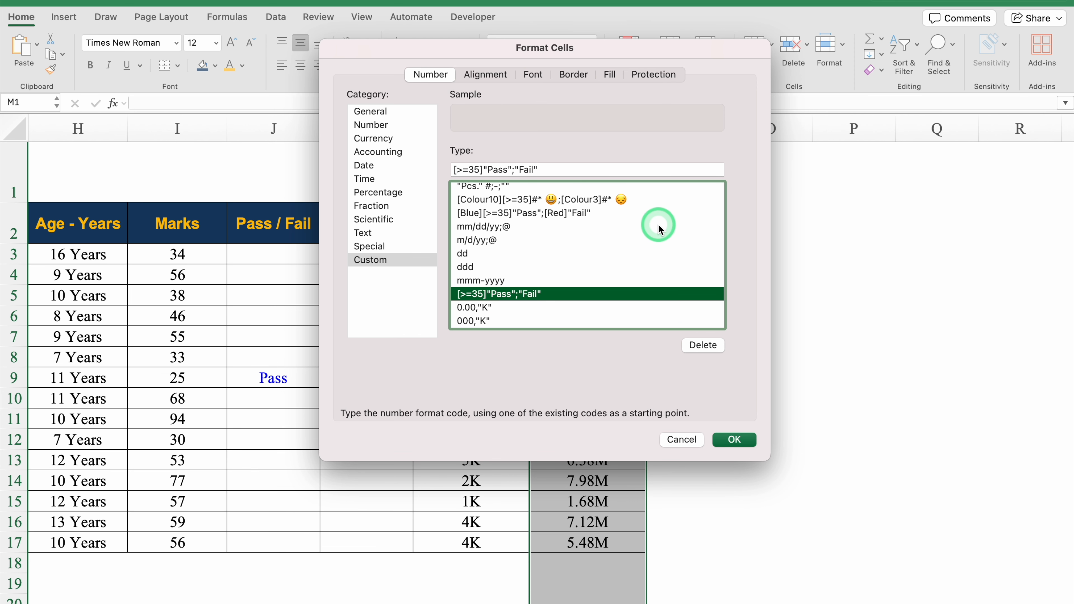
key("Up")
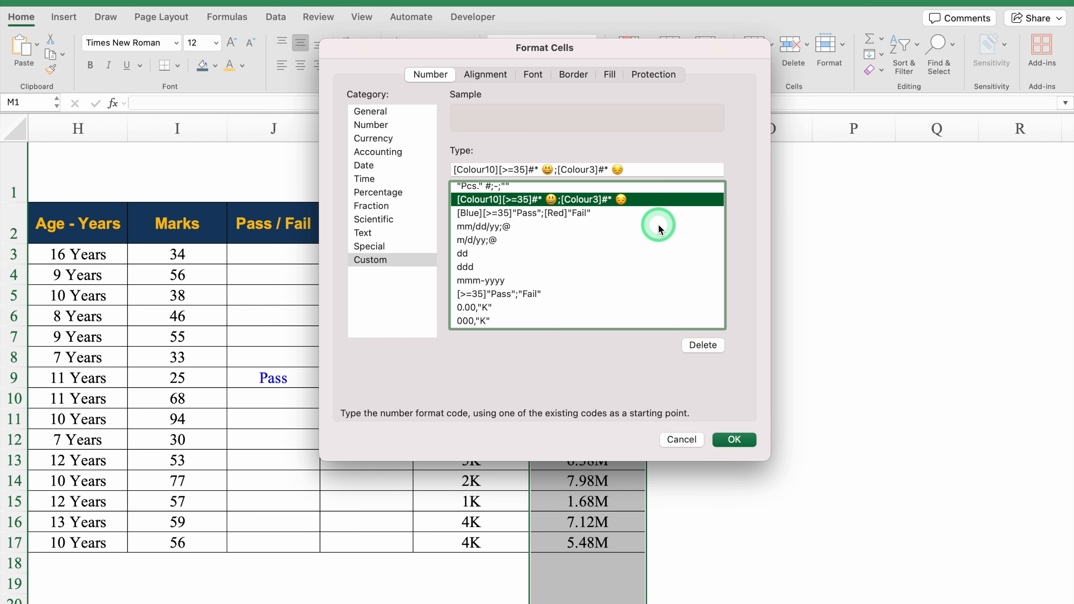
left_click(683, 440)
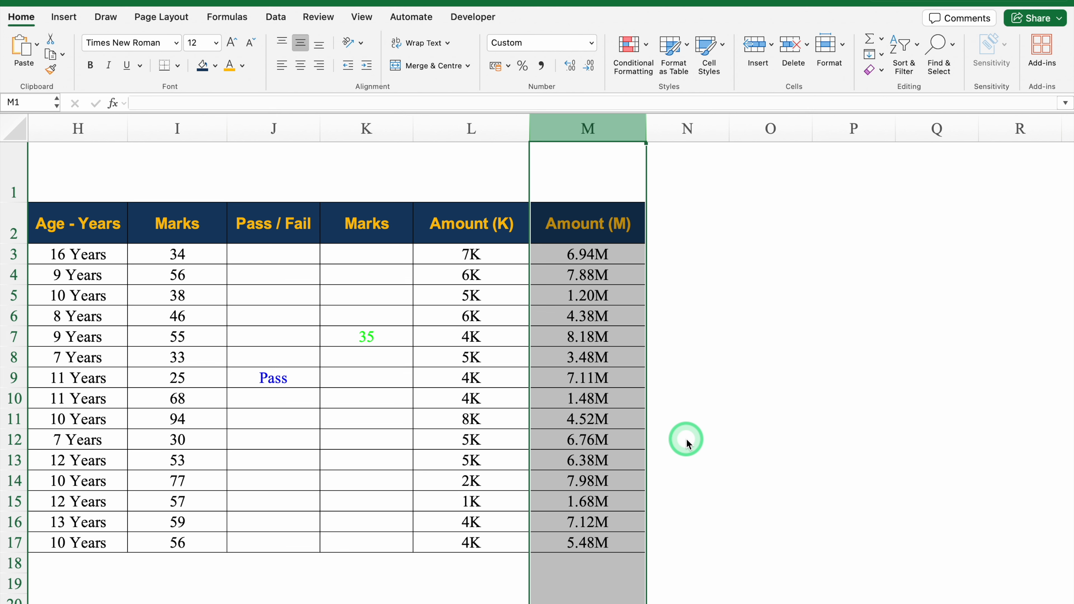